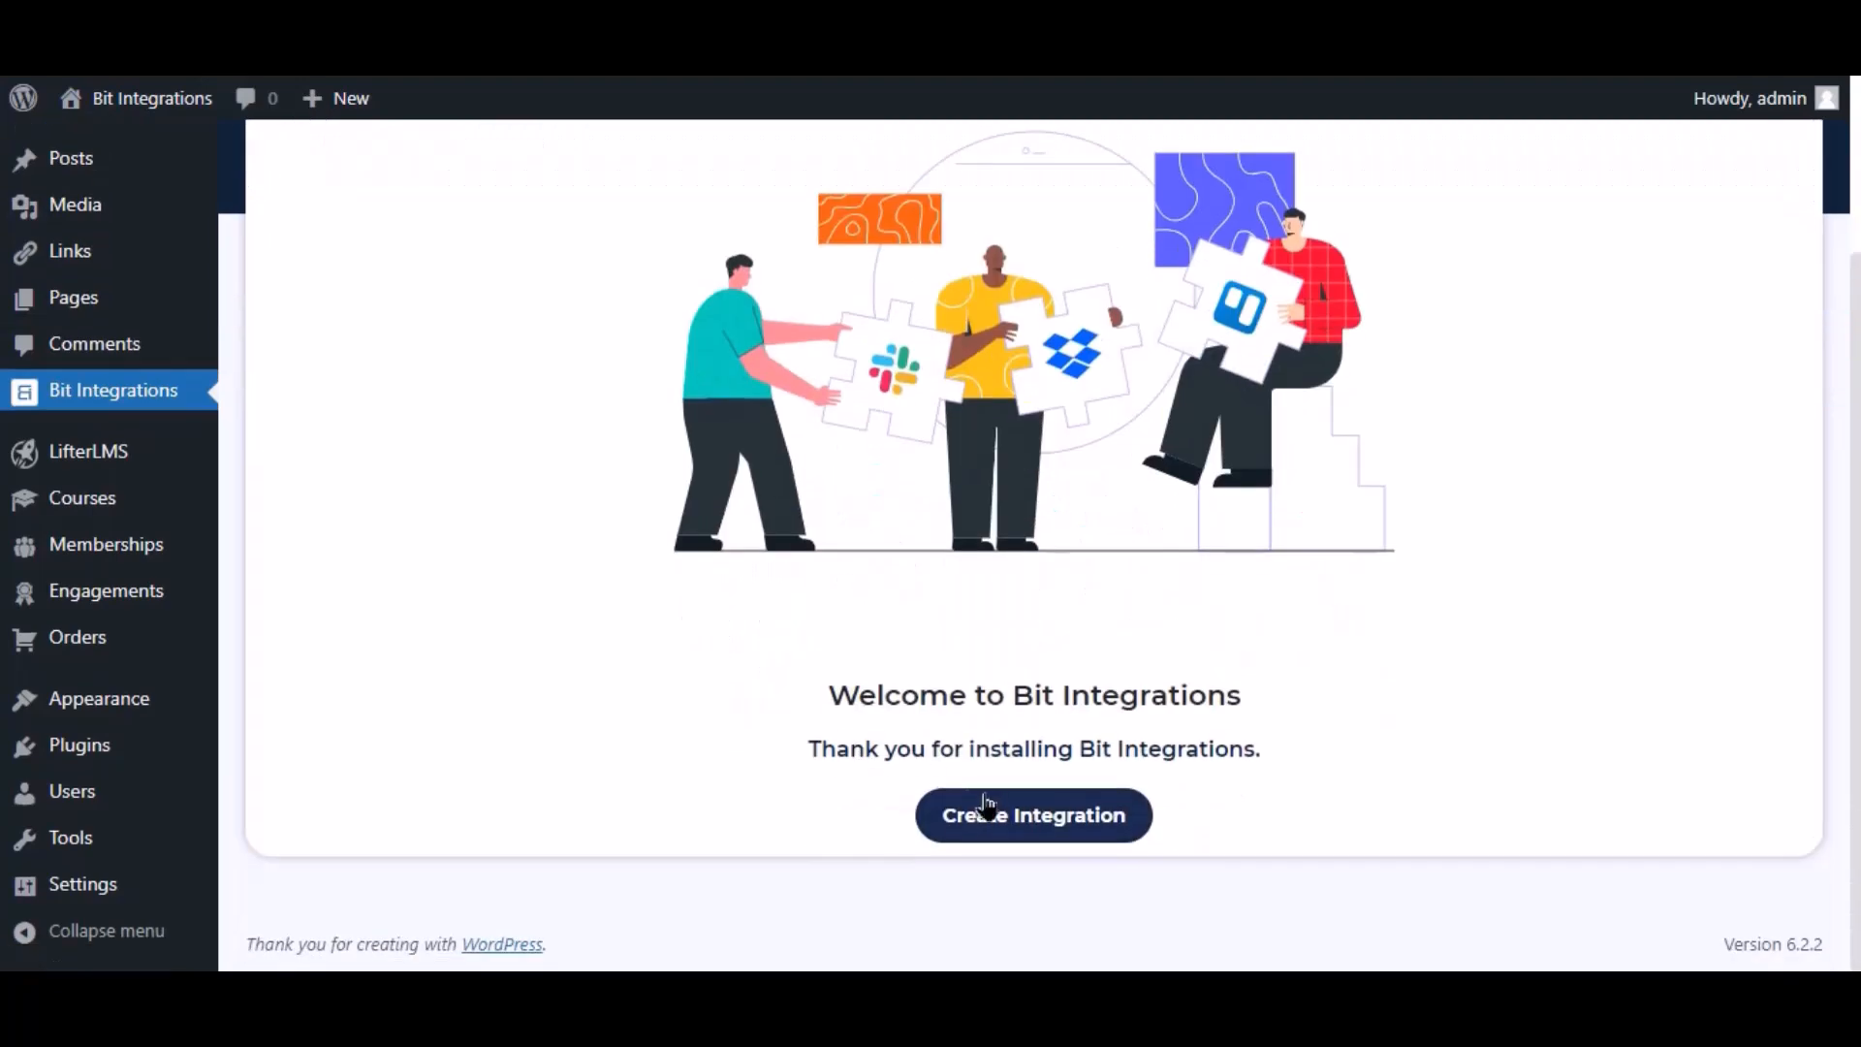
# - Create a new integration and search for LifterLMS to choose it as the trigger
pyautogui.click(1018, 814)
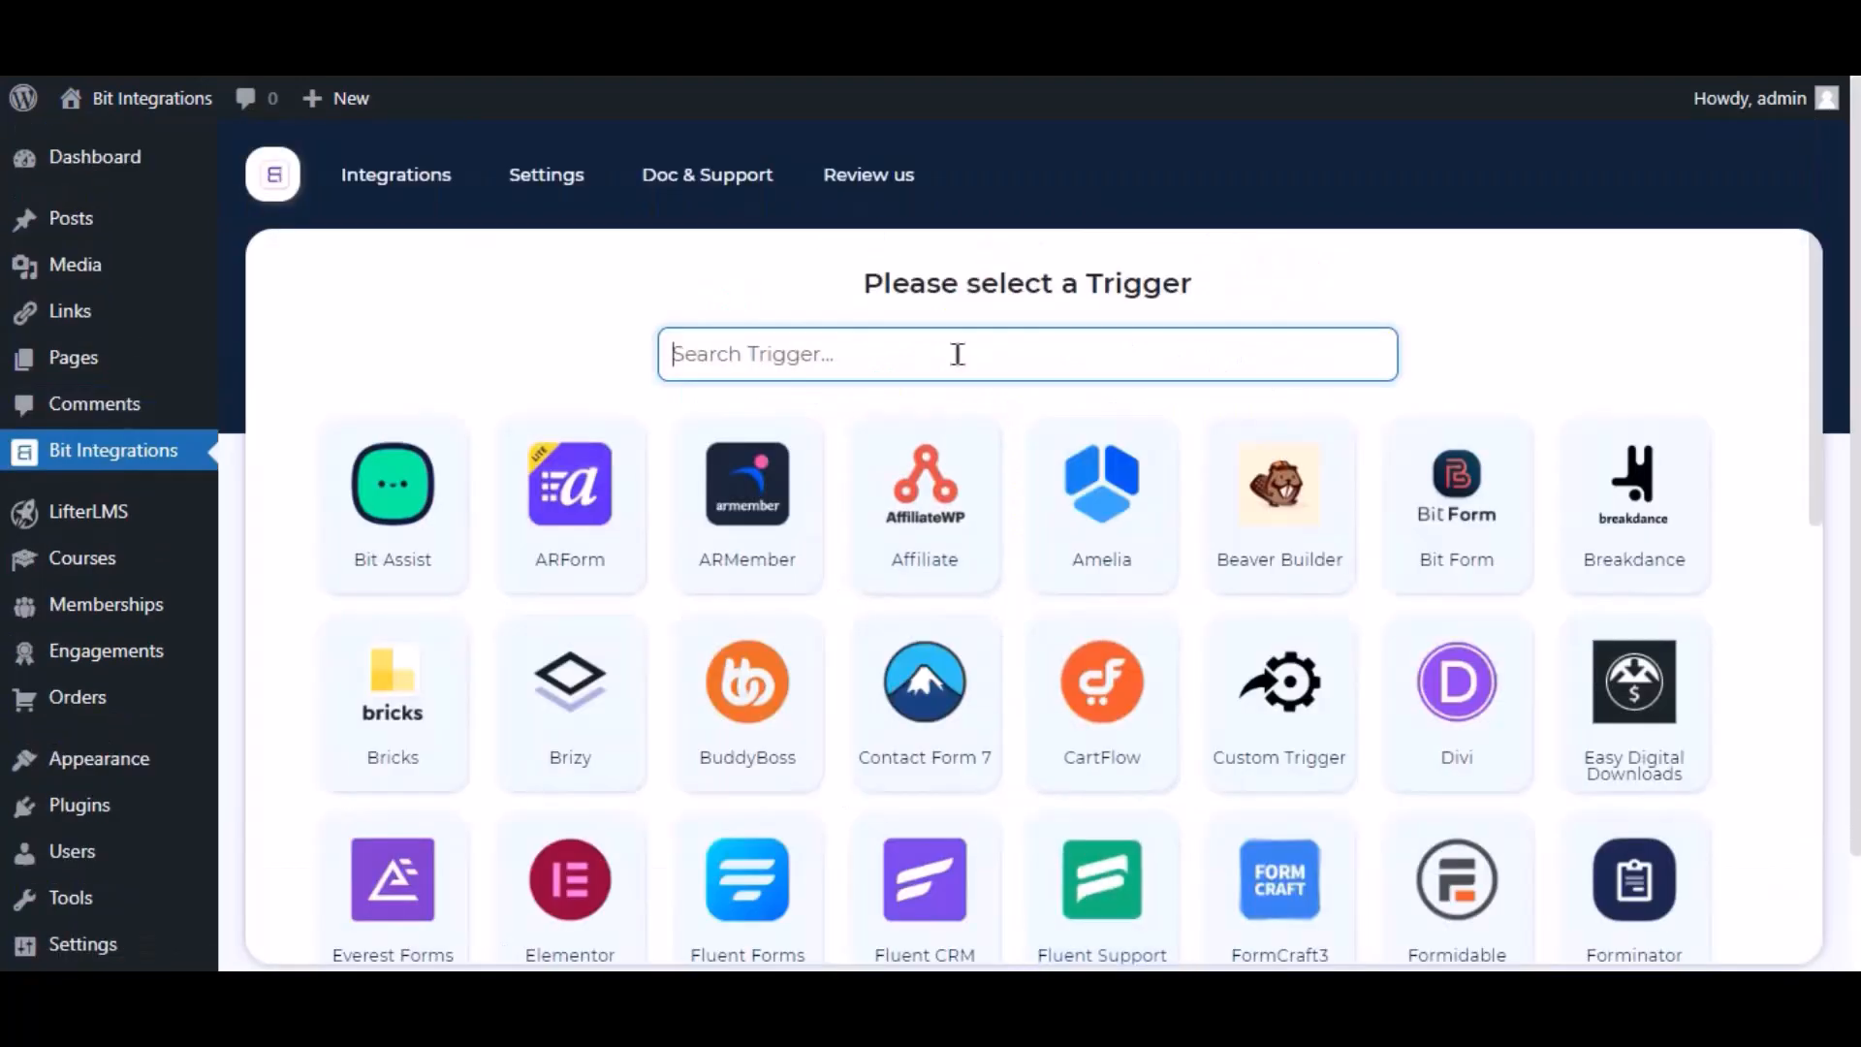
pyautogui.write('lifter')
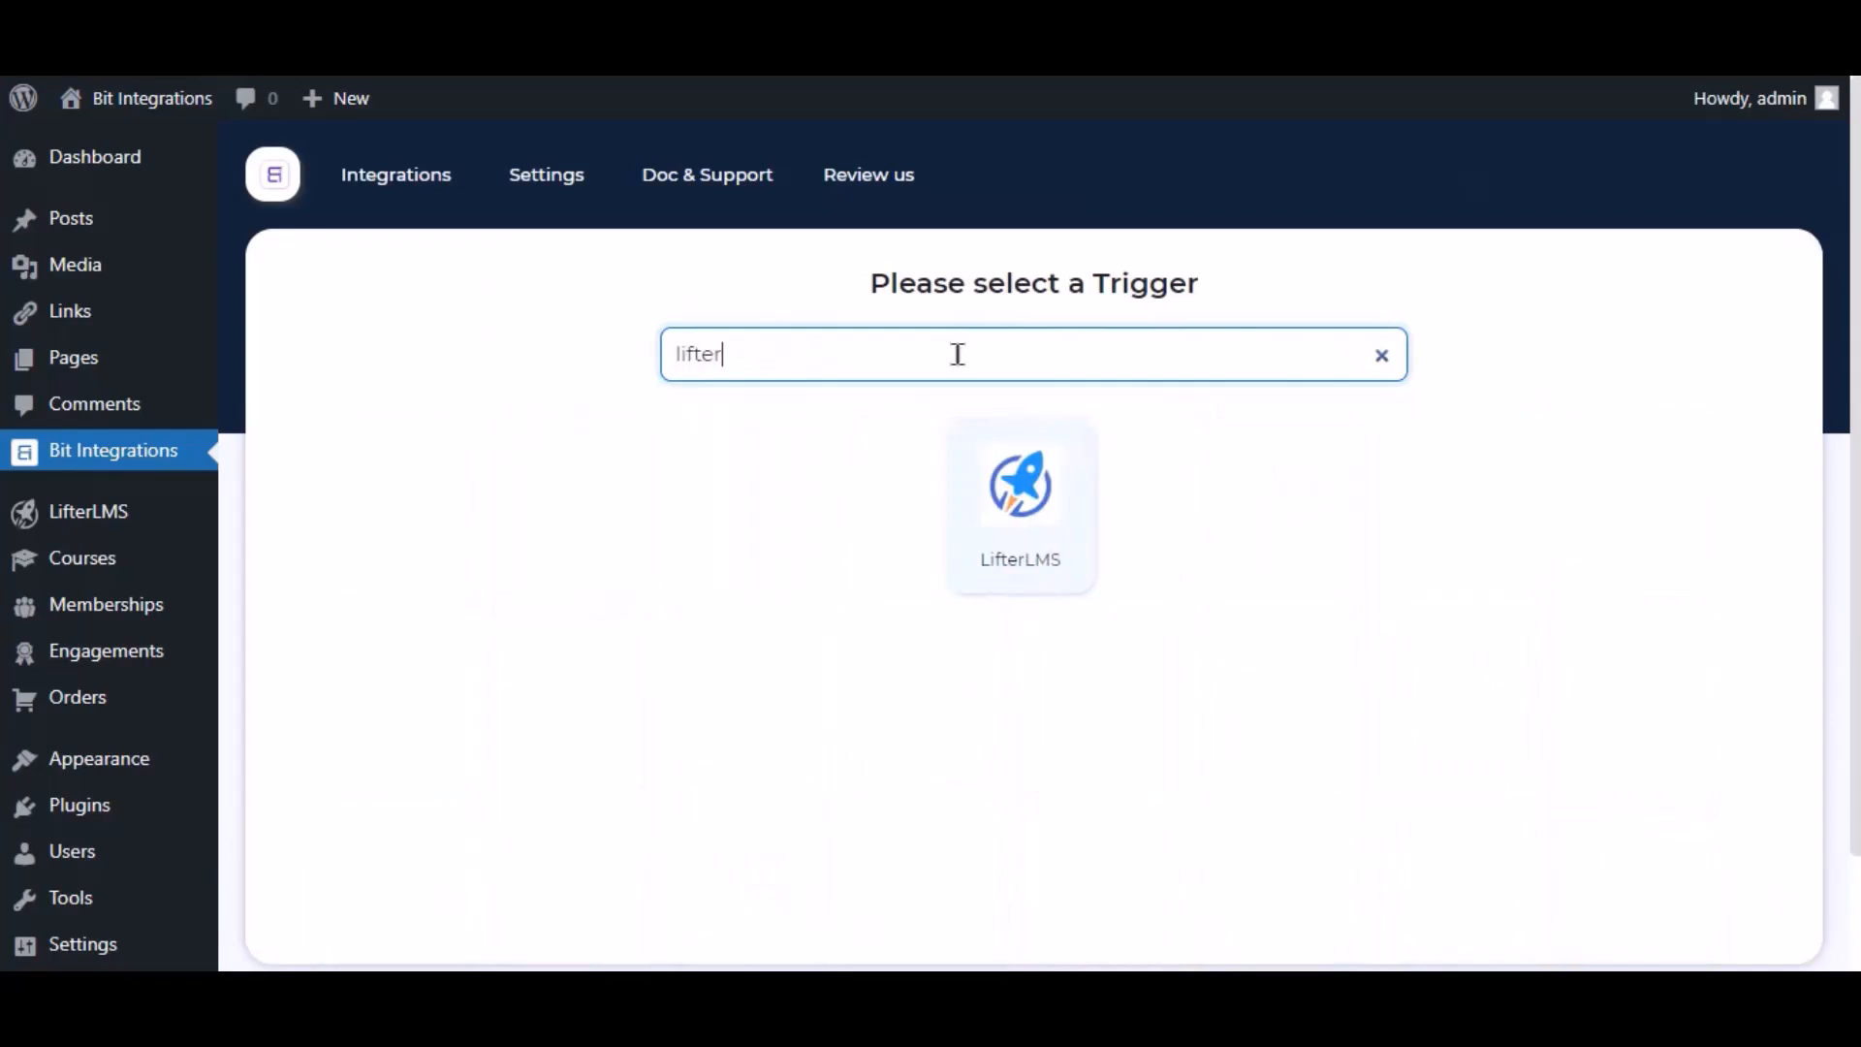
pyautogui.click(1027, 524)
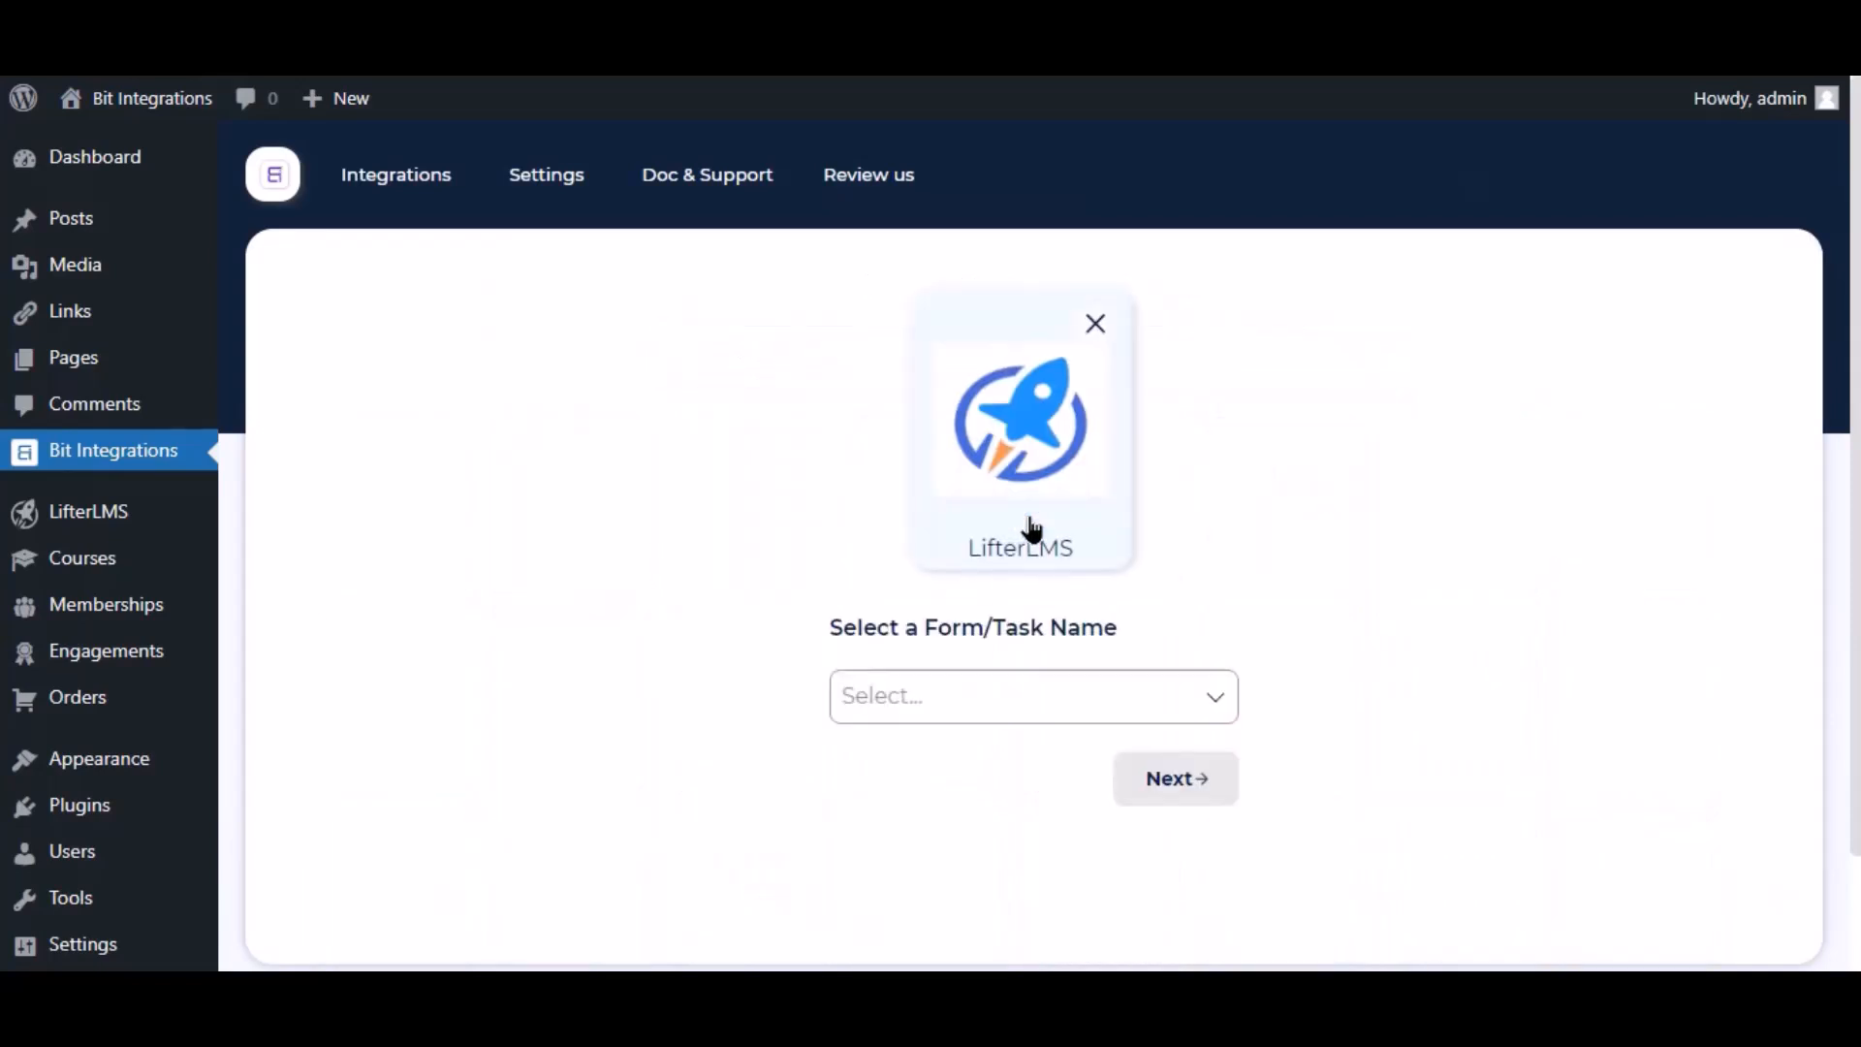
# - Set the LifterLMS task to "A user enroll in a course" for Any Course and proceed to the action selection
pyautogui.click(993, 685)
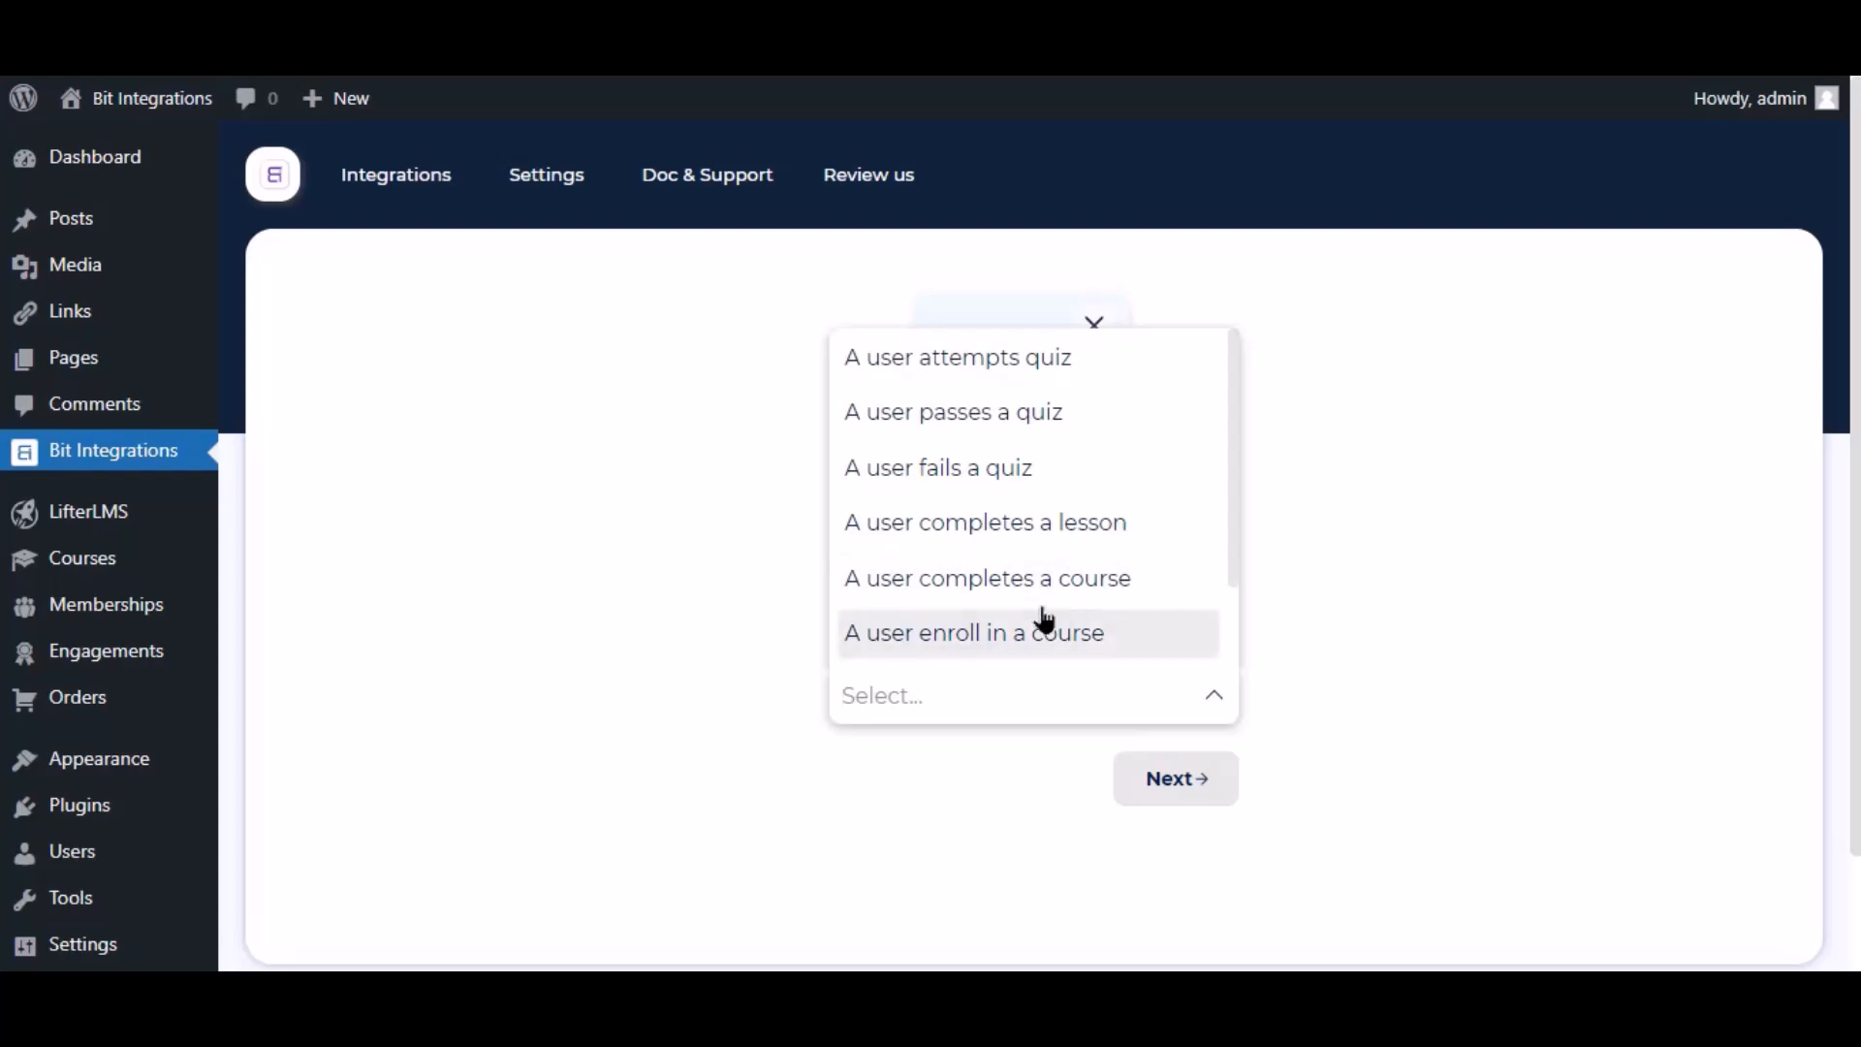
pyautogui.click(1078, 632)
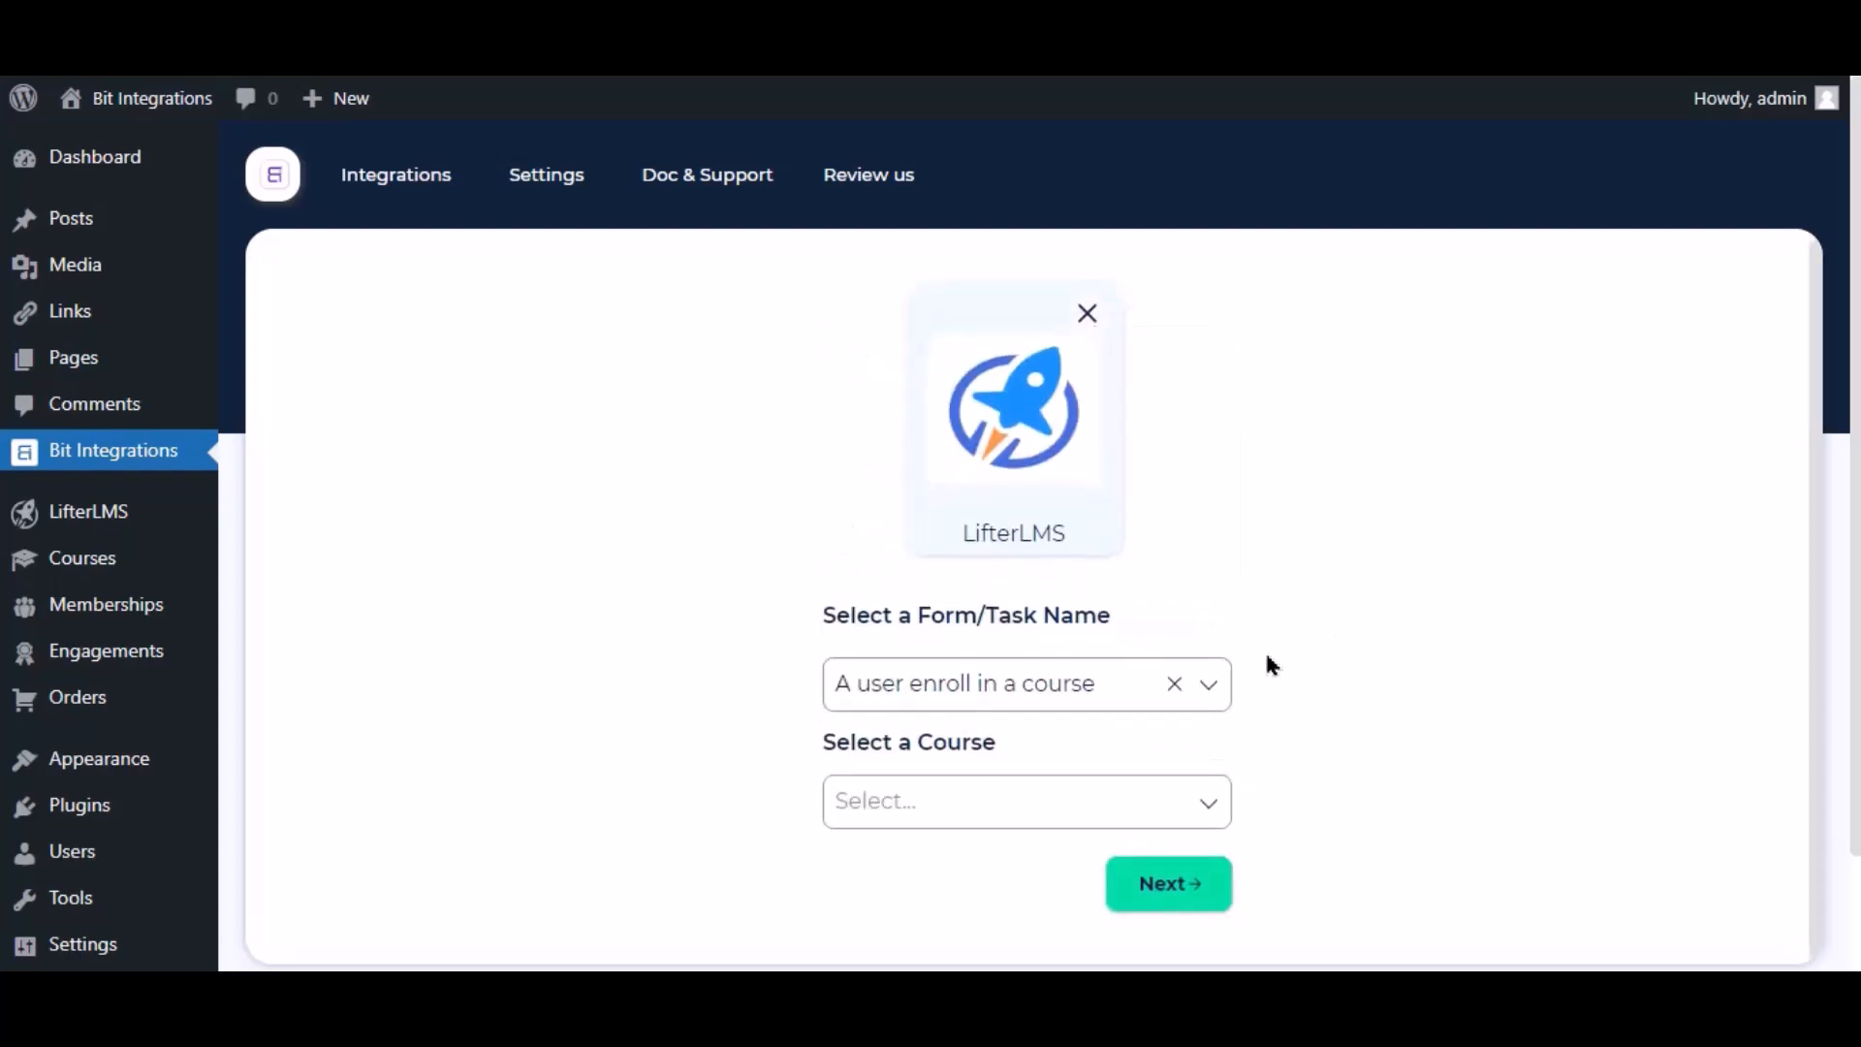
pyautogui.click(937, 814)
pyautogui.click(945, 562)
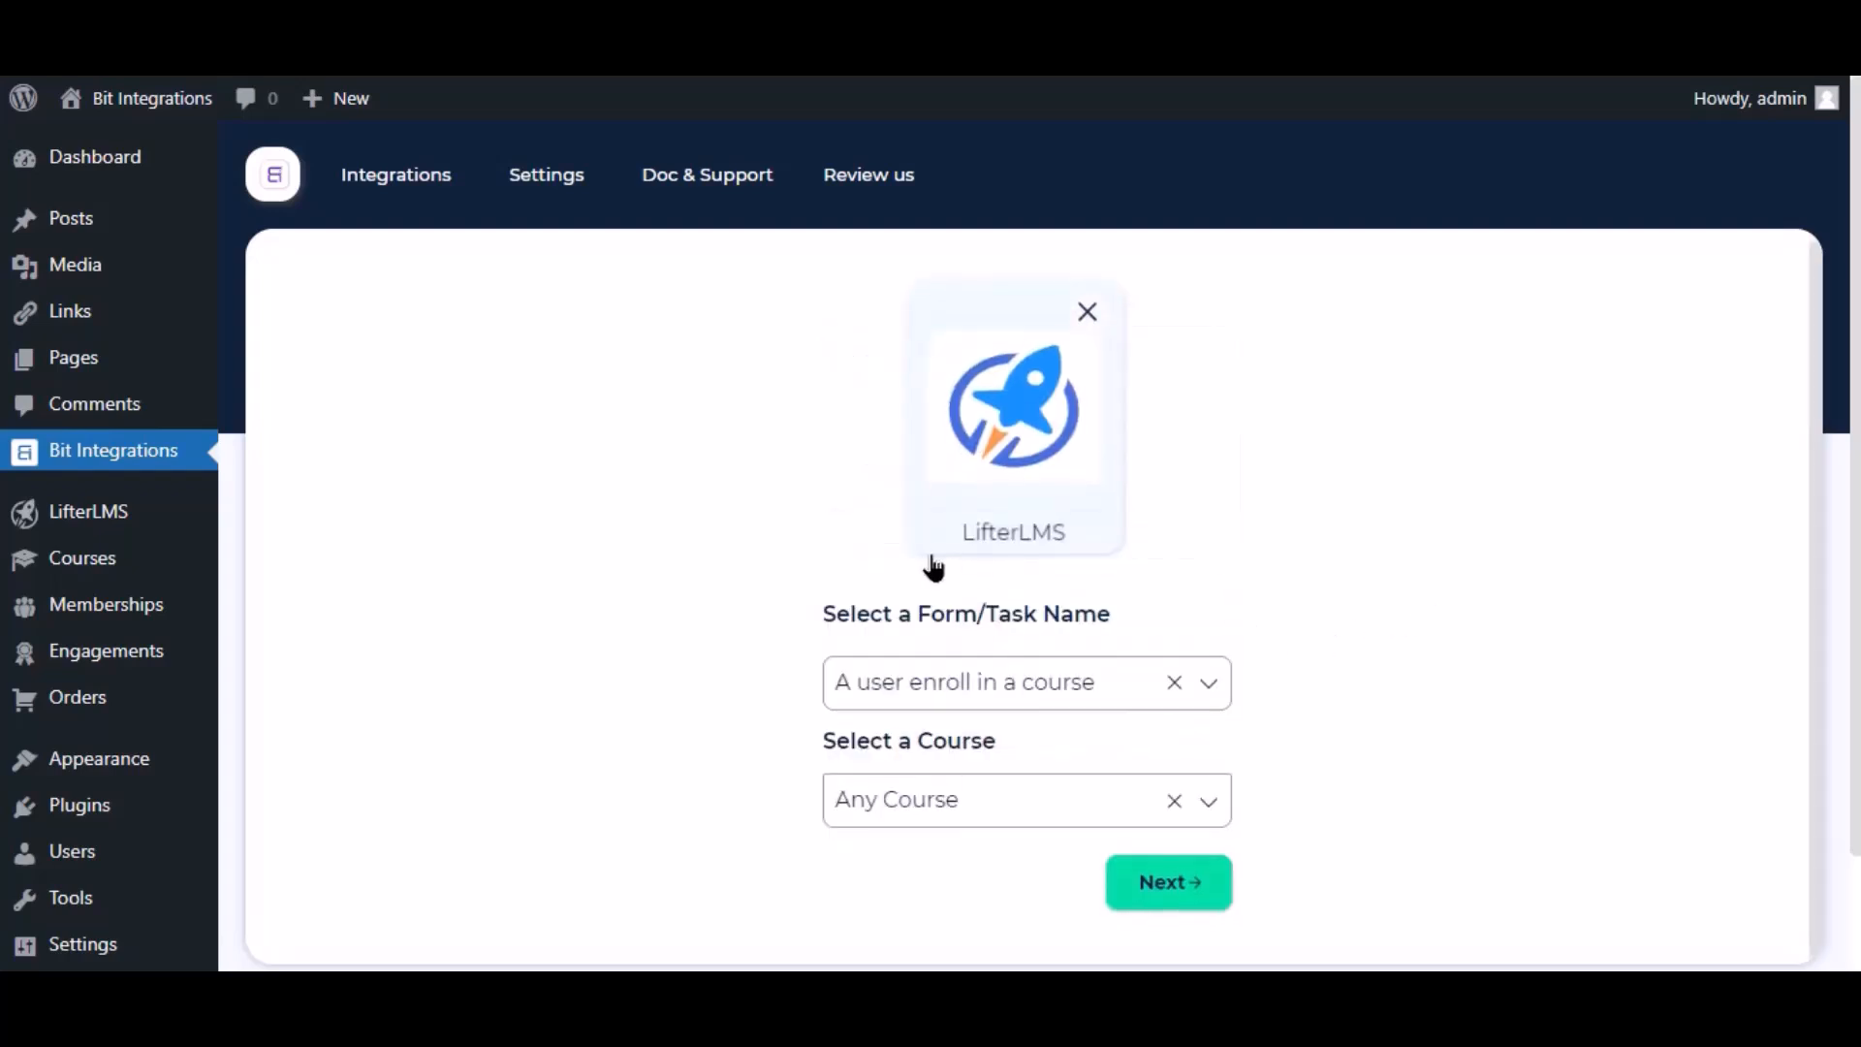
pyautogui.click(1207, 890)
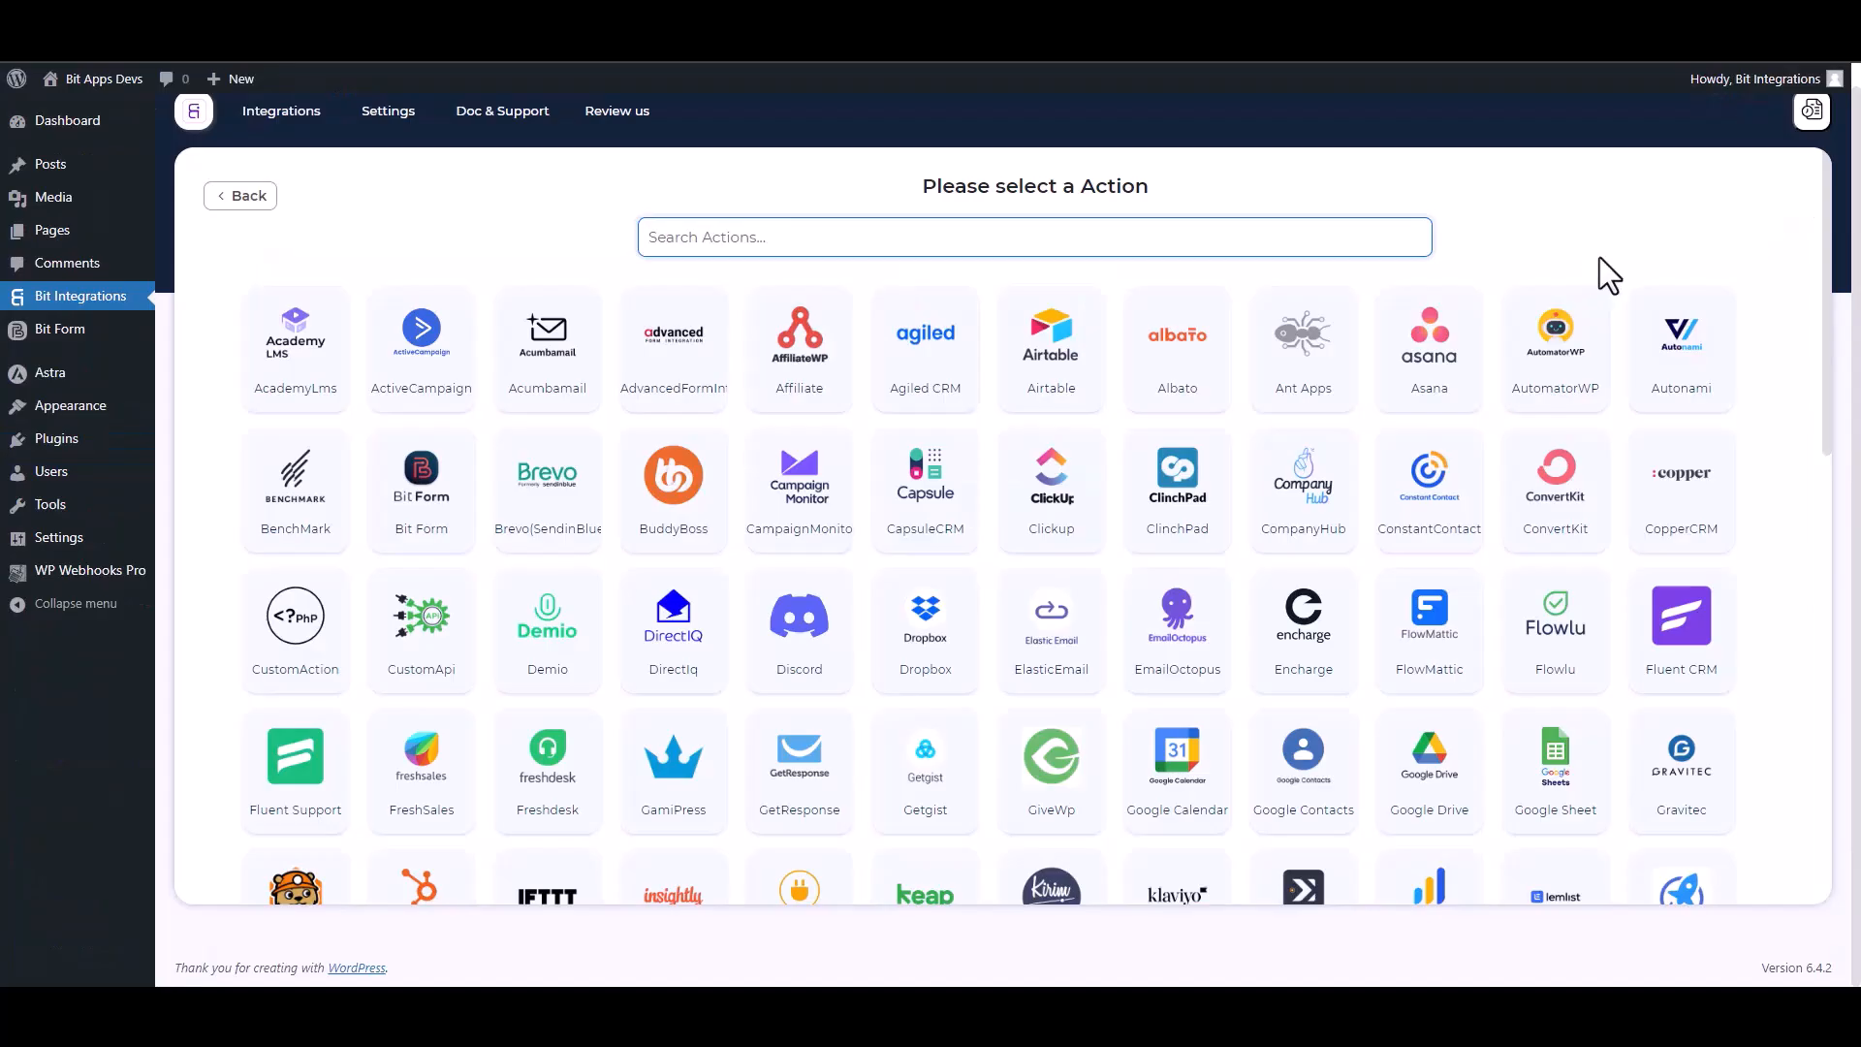
# - Search the actions for "wp" and choose WPWebhooks as the integration's action
pyautogui.write('wp')
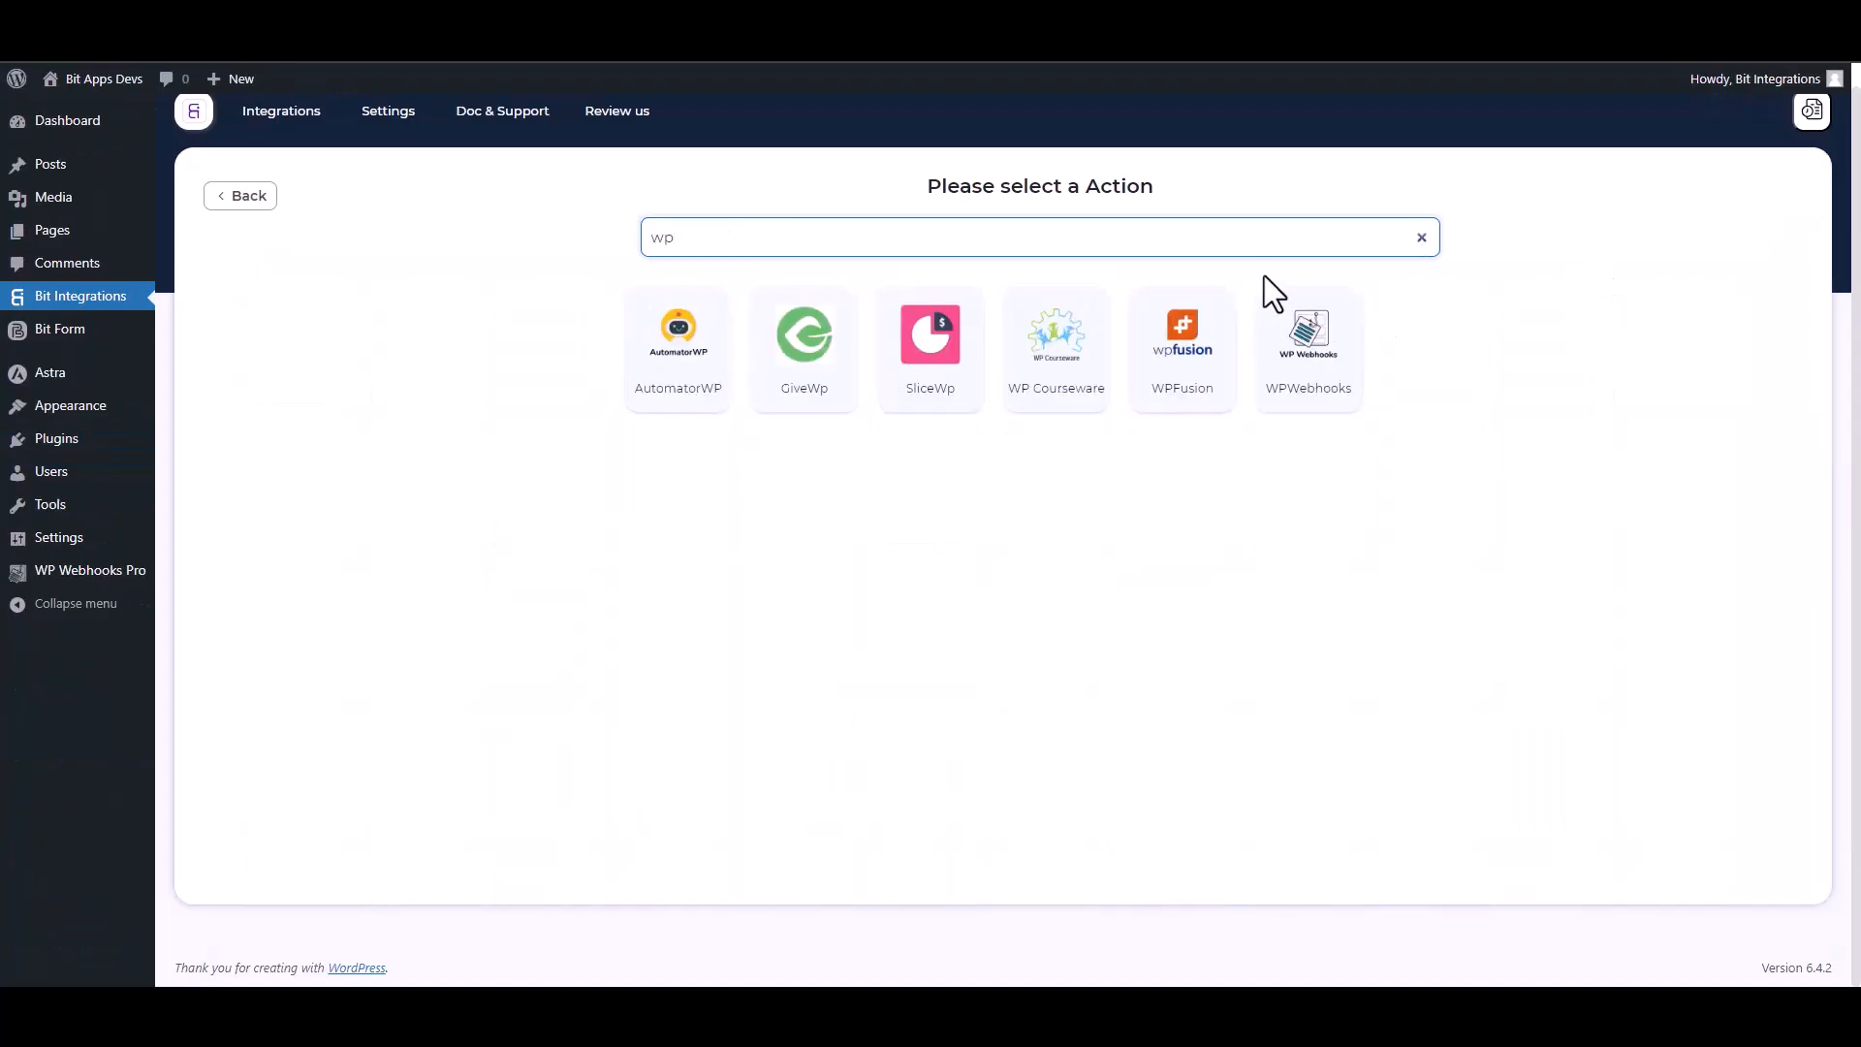
pyautogui.click(1285, 398)
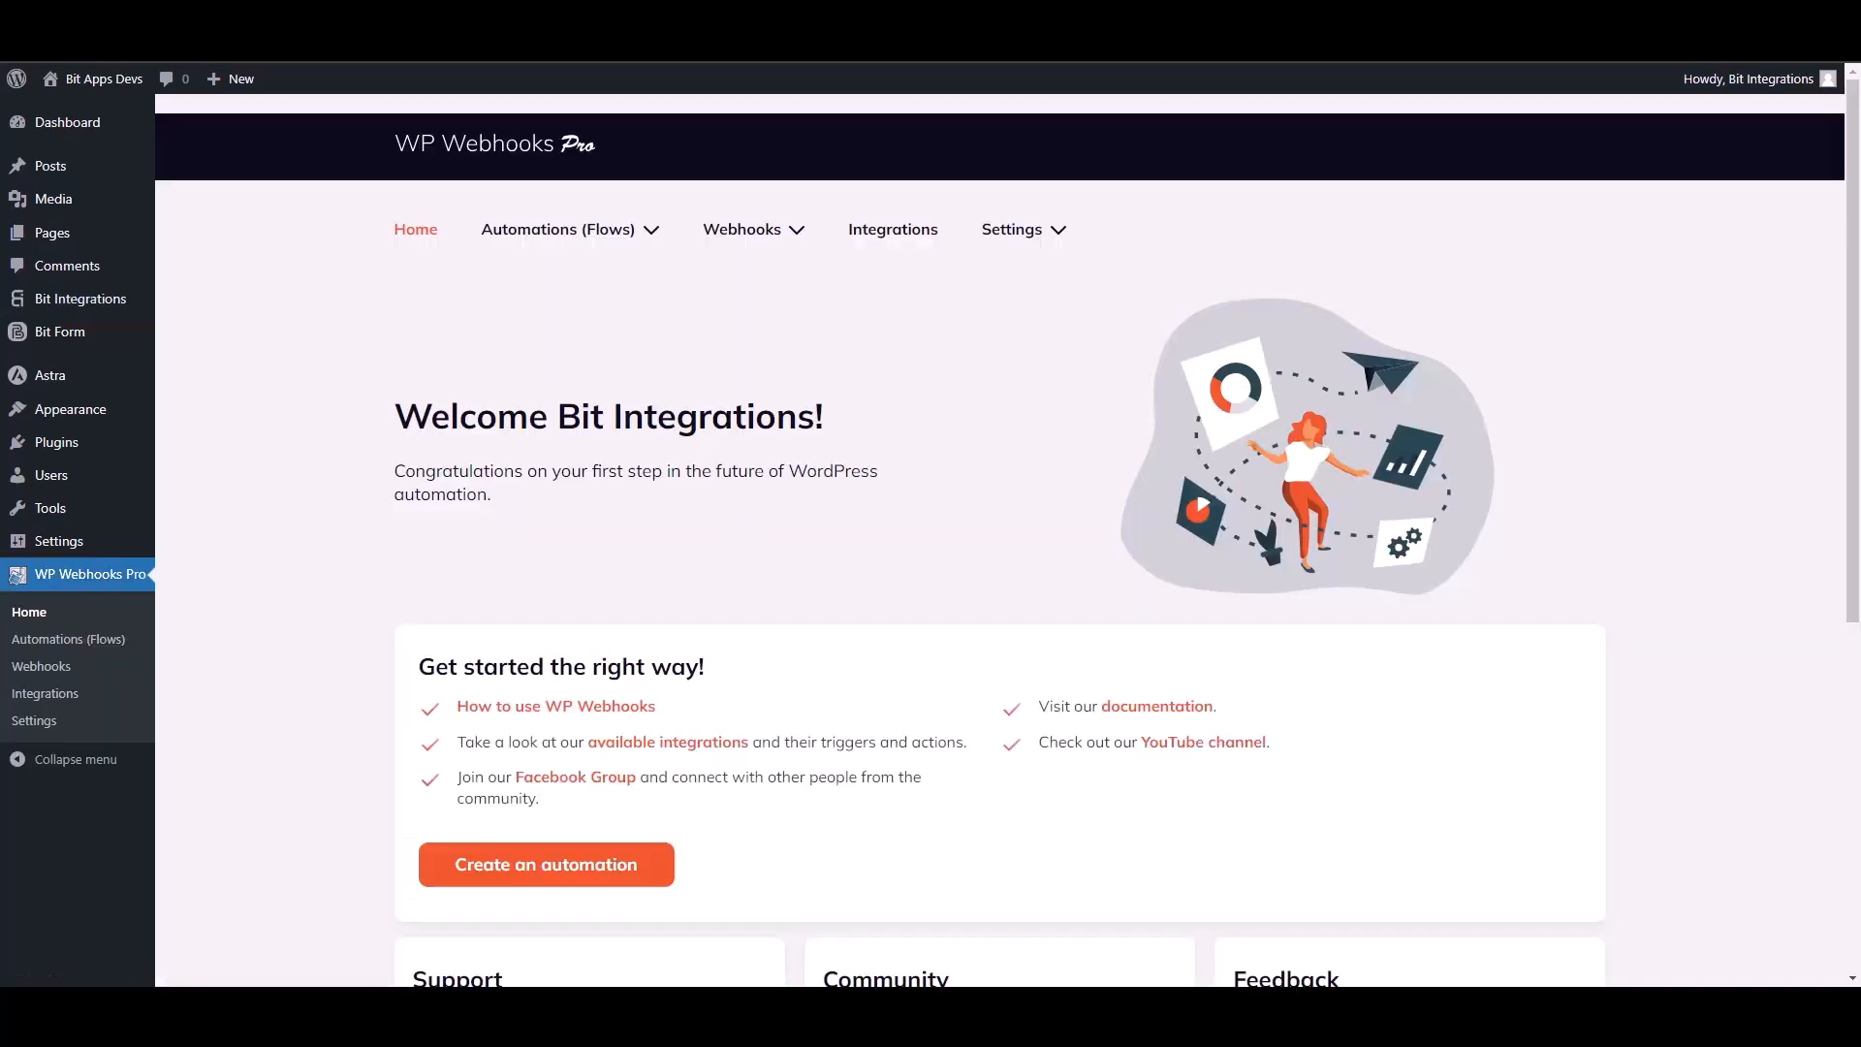
# - In WP Webhooks Pro, create an automation flow named "Bit Integrations"
pyautogui.click(108, 648)
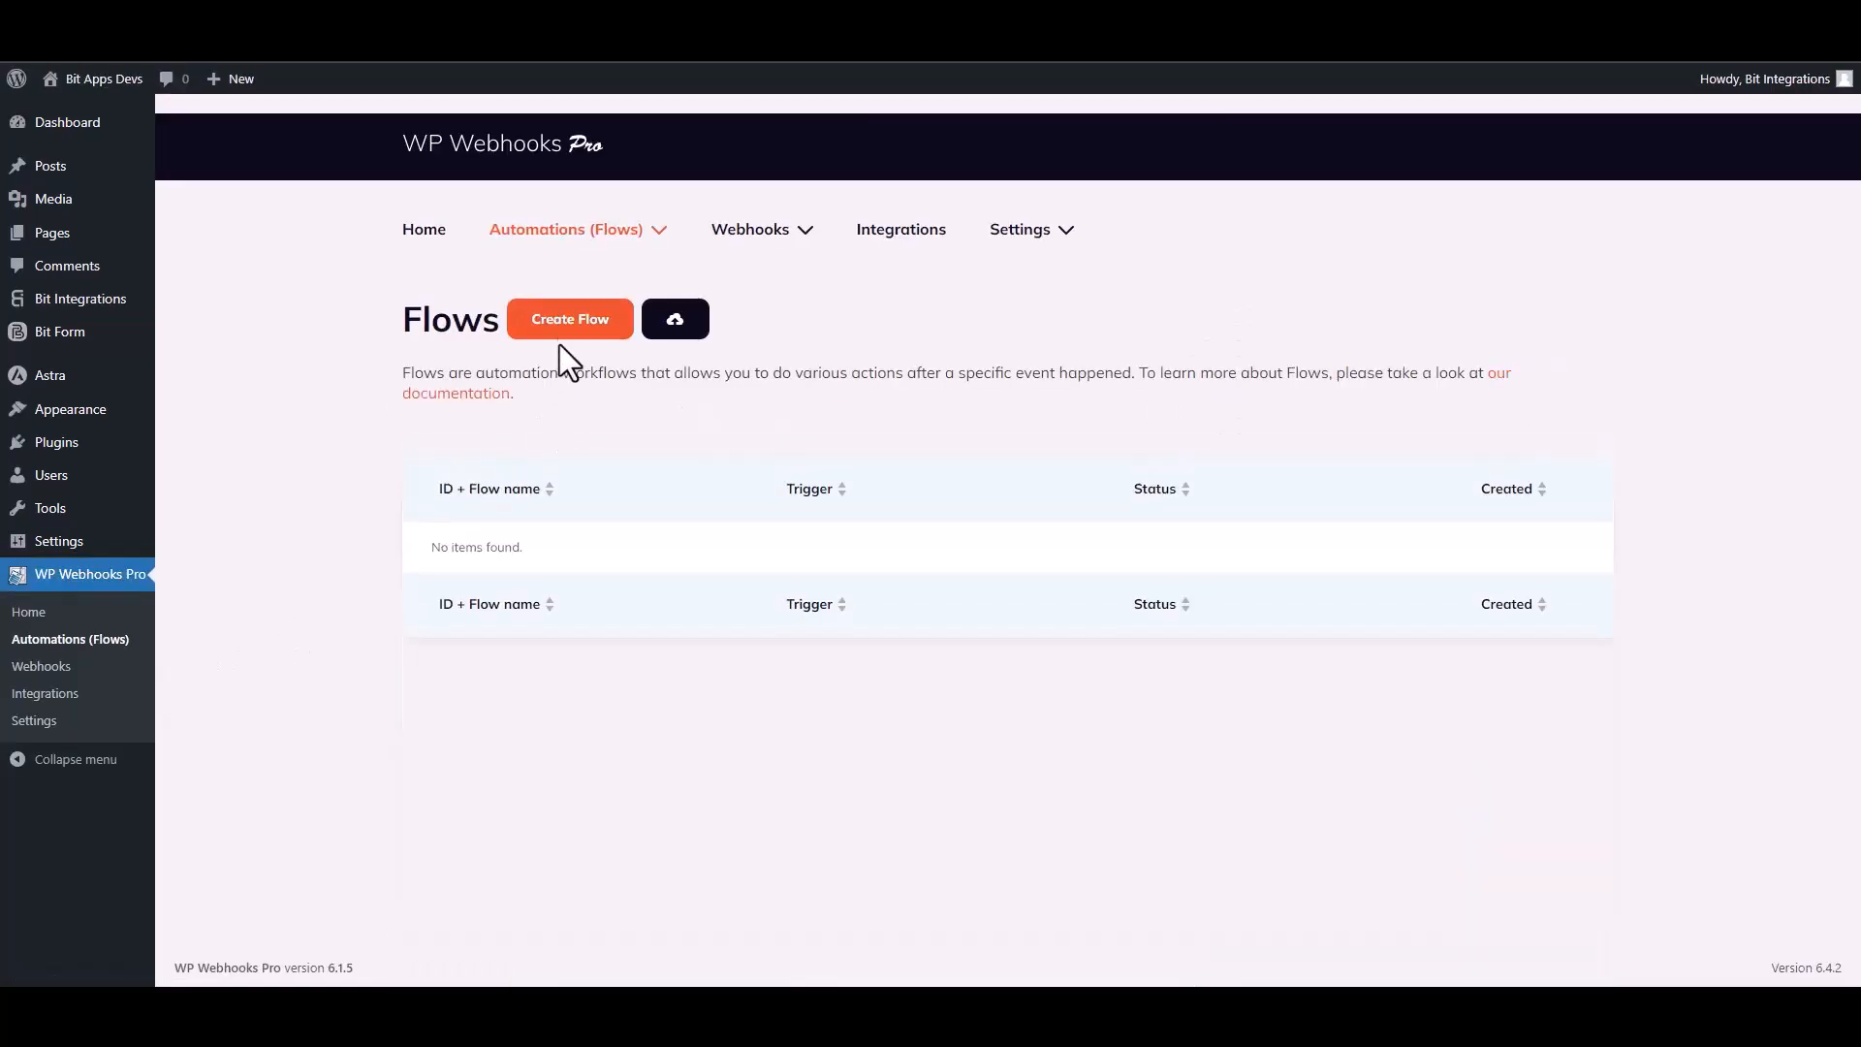
pyautogui.click(569, 334)
pyautogui.click(783, 238)
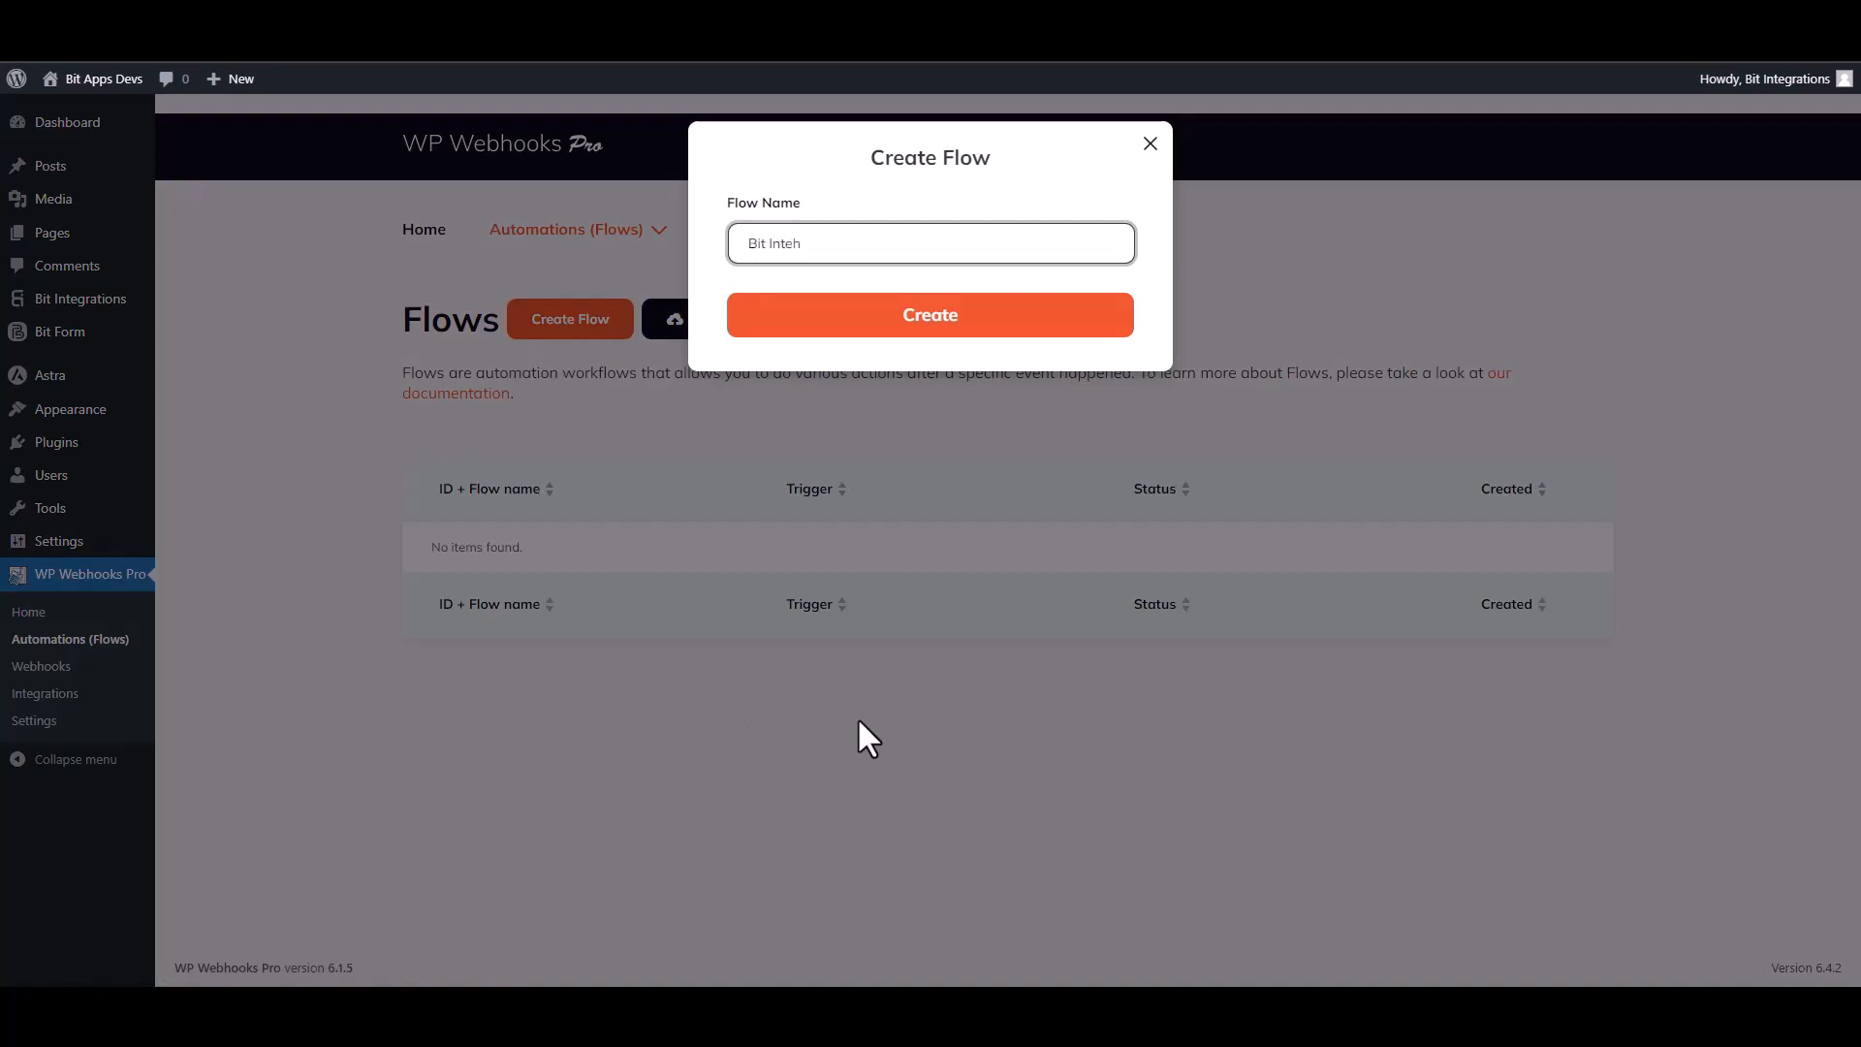
pyautogui.write('Bit Integrations')
pyautogui.click(910, 333)
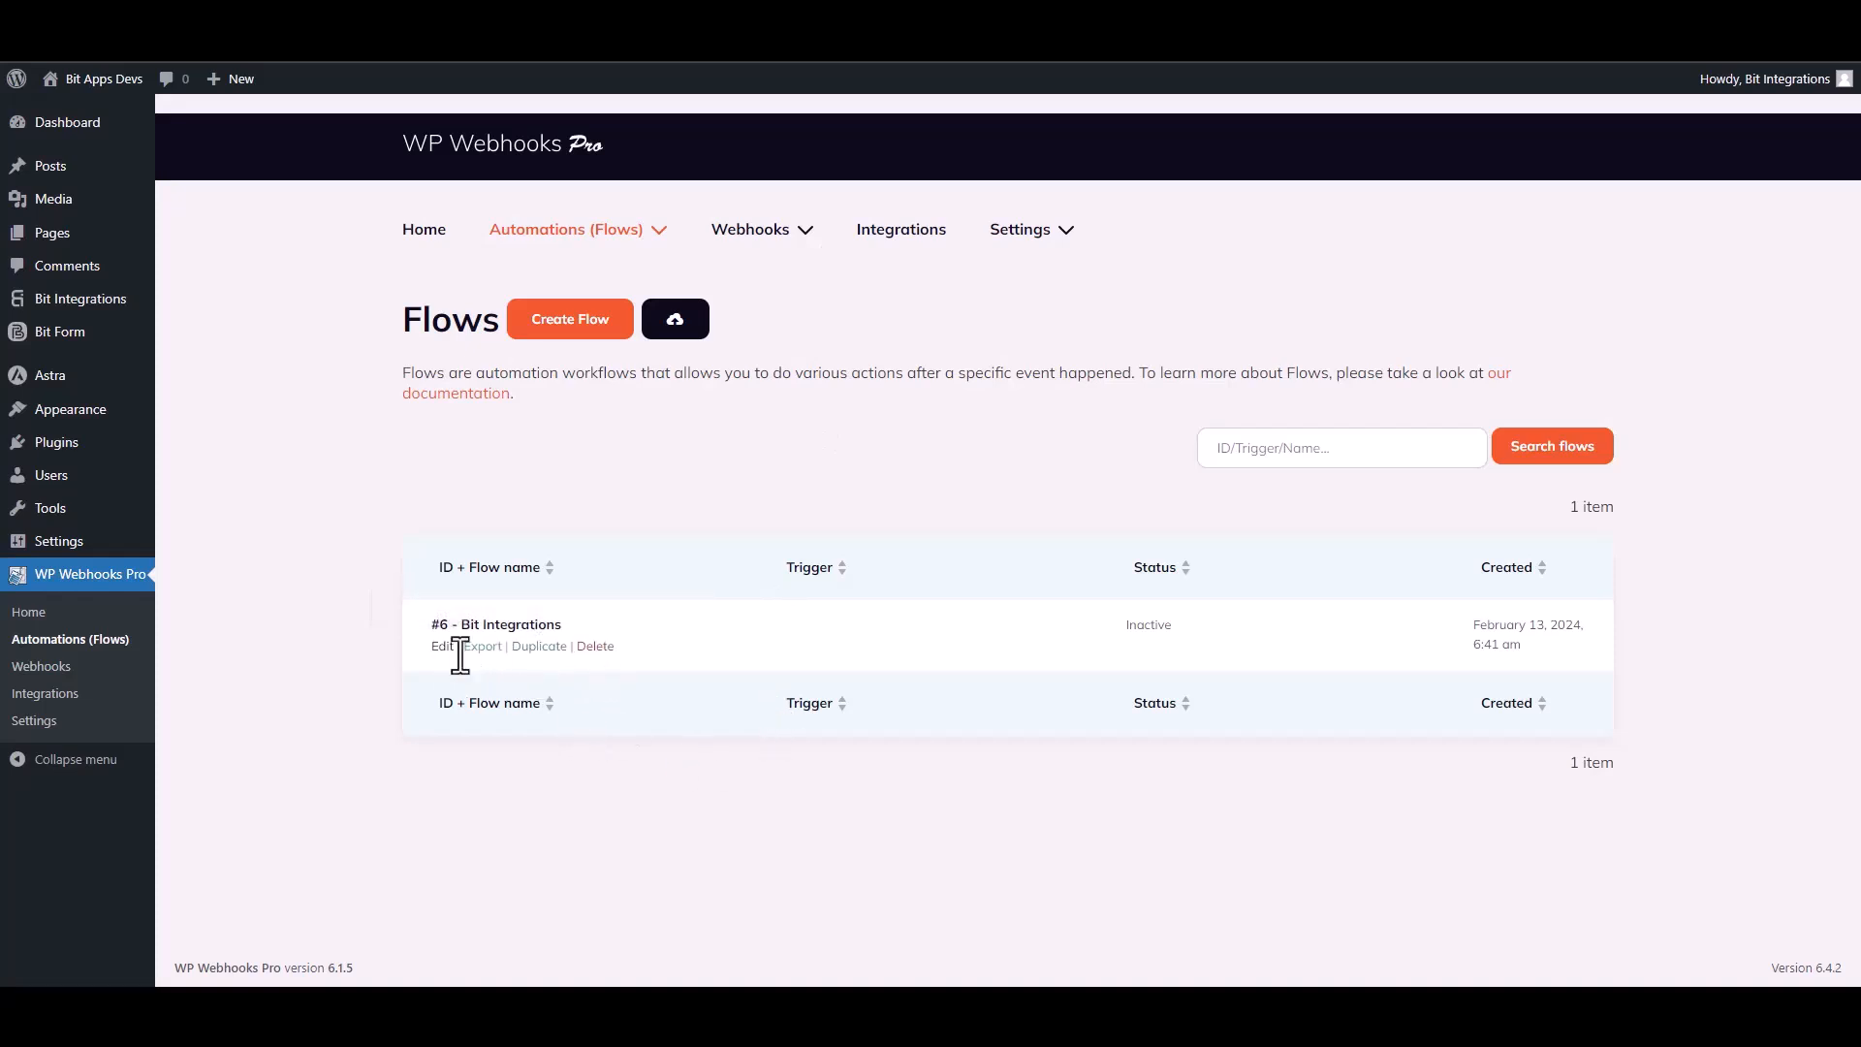
# - Edit the Bit Integrations flow and give it a Webhooks trigger of type "HTTP request received"
pyautogui.click(443, 647)
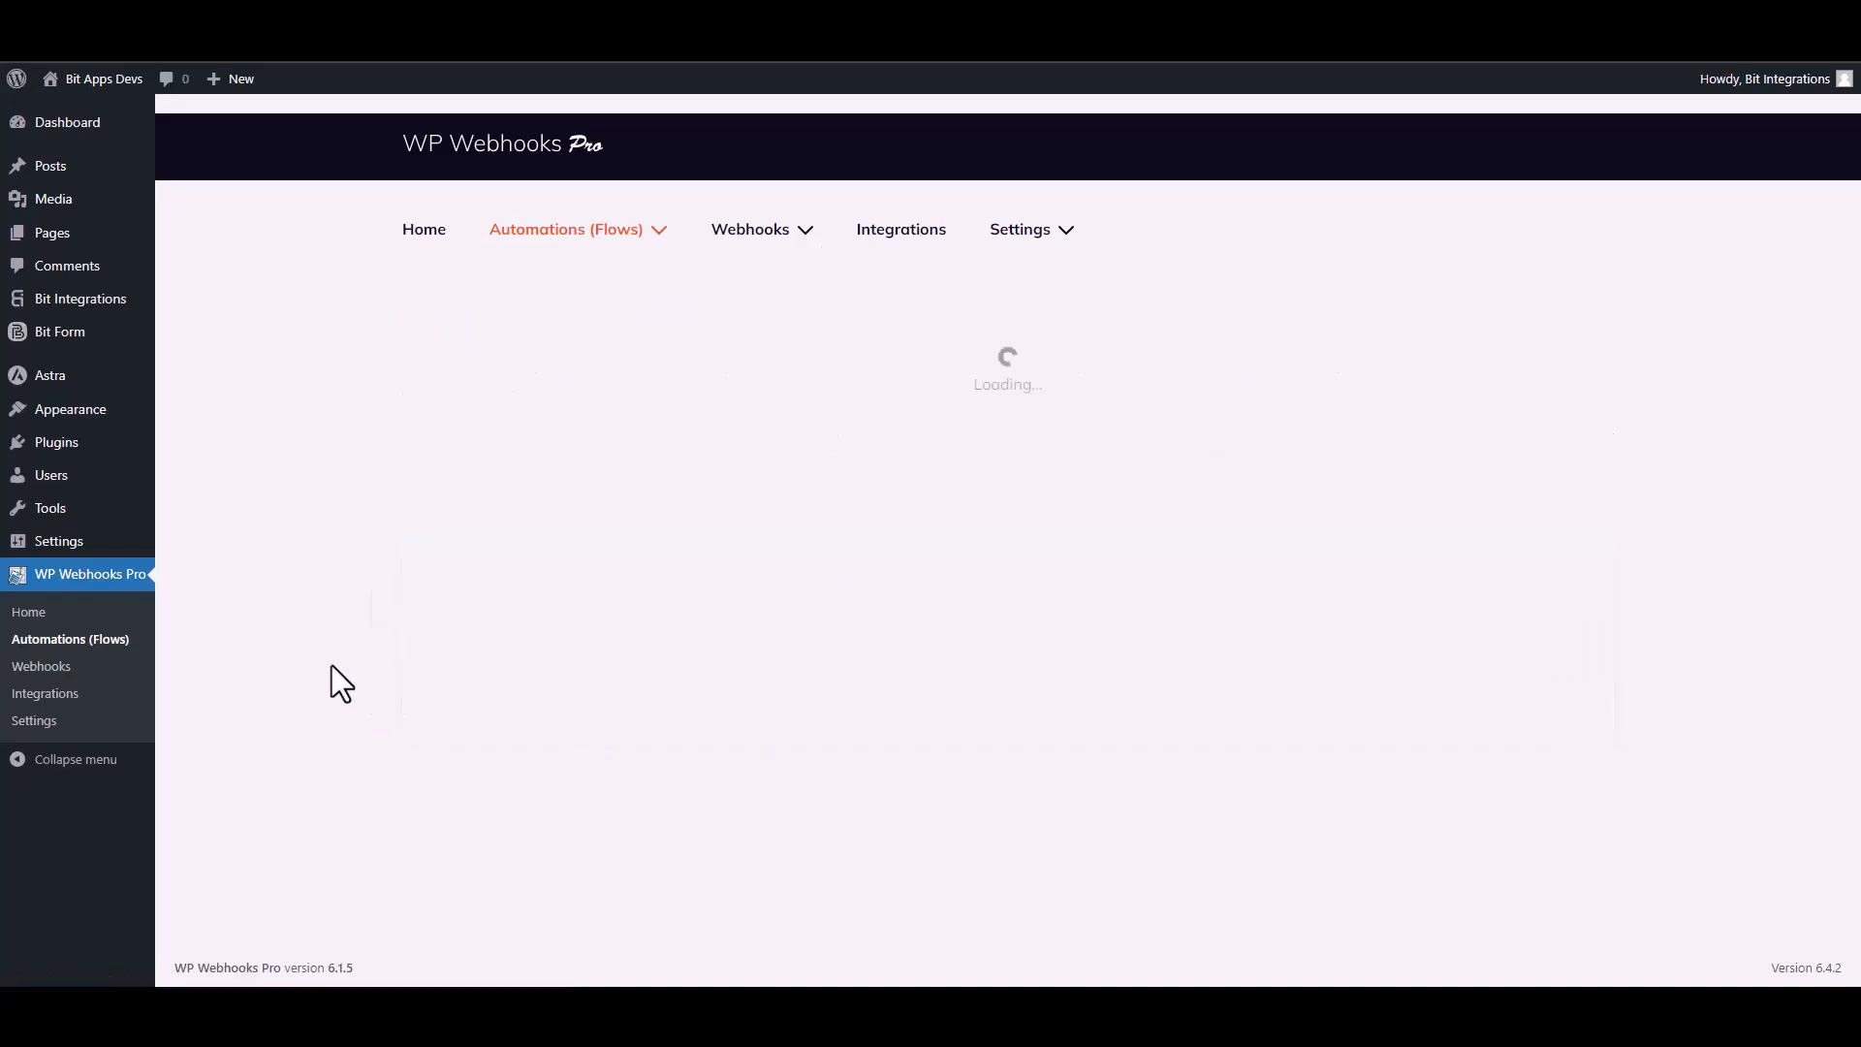
pyautogui.click(802, 440)
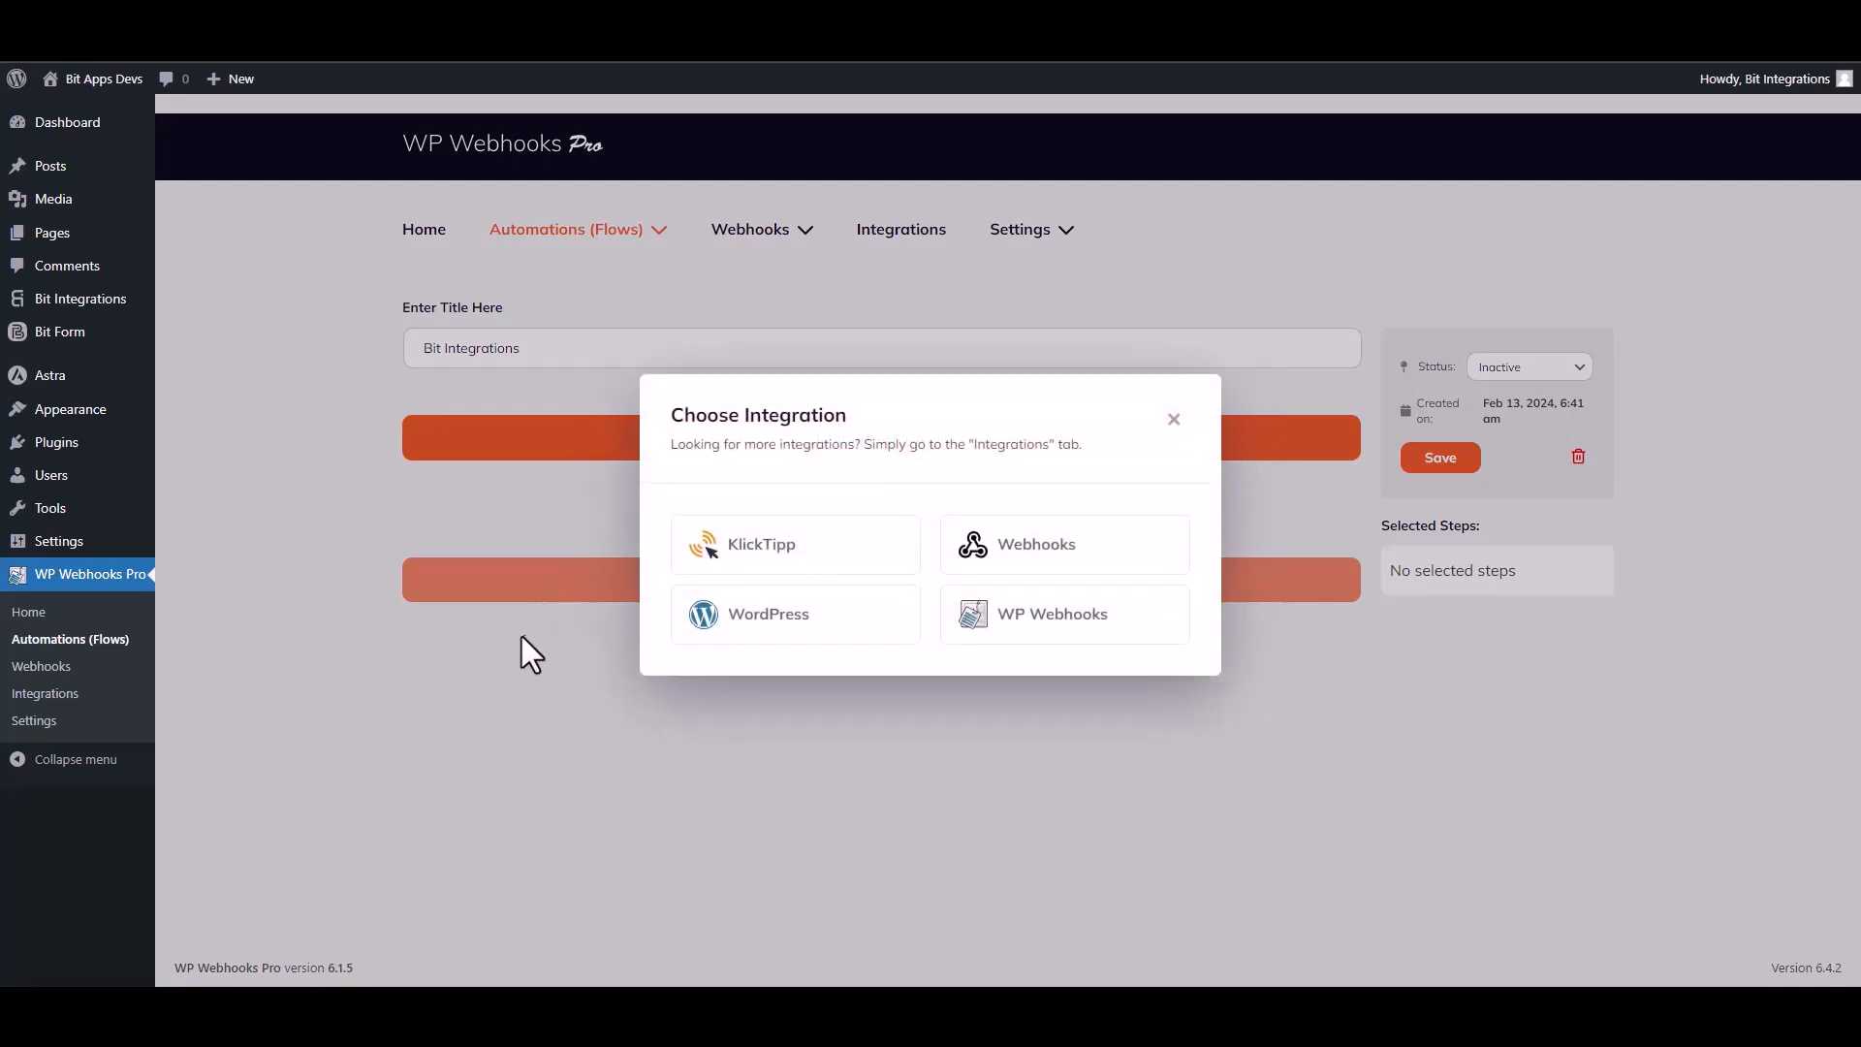
pyautogui.click(1067, 553)
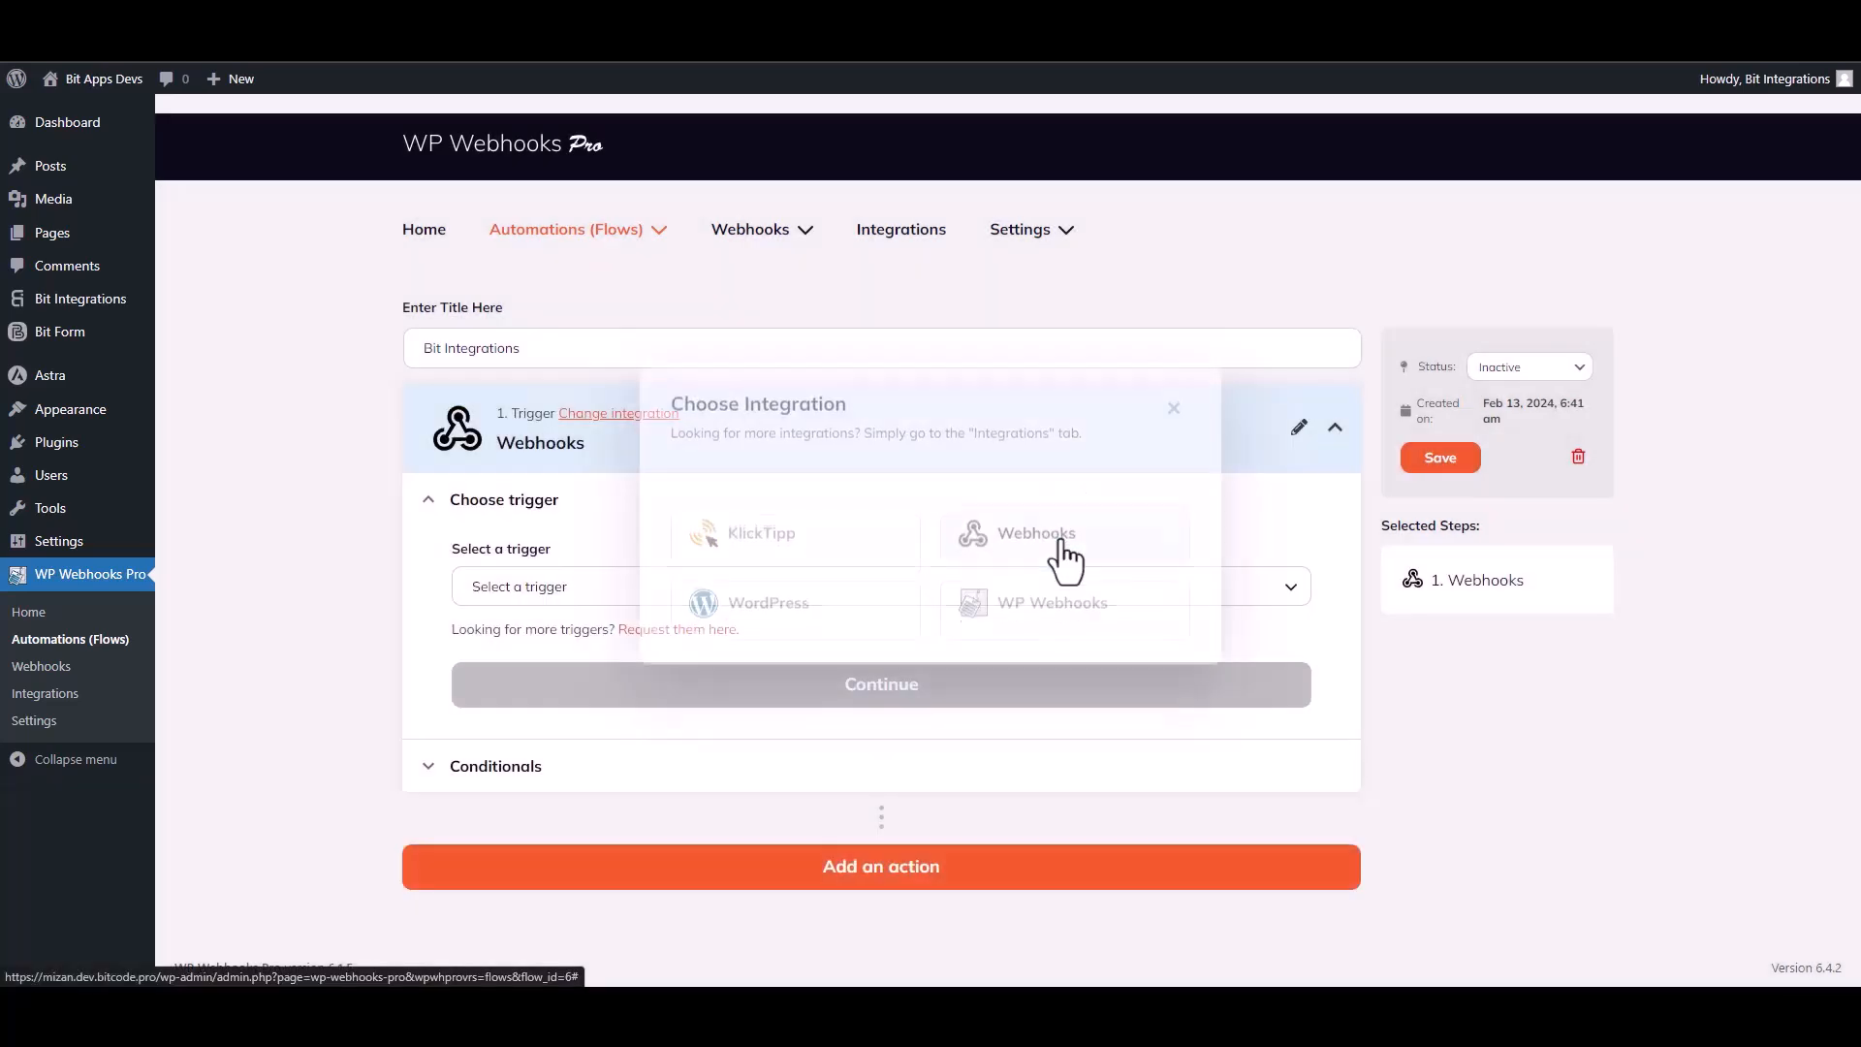
pyautogui.click(658, 591)
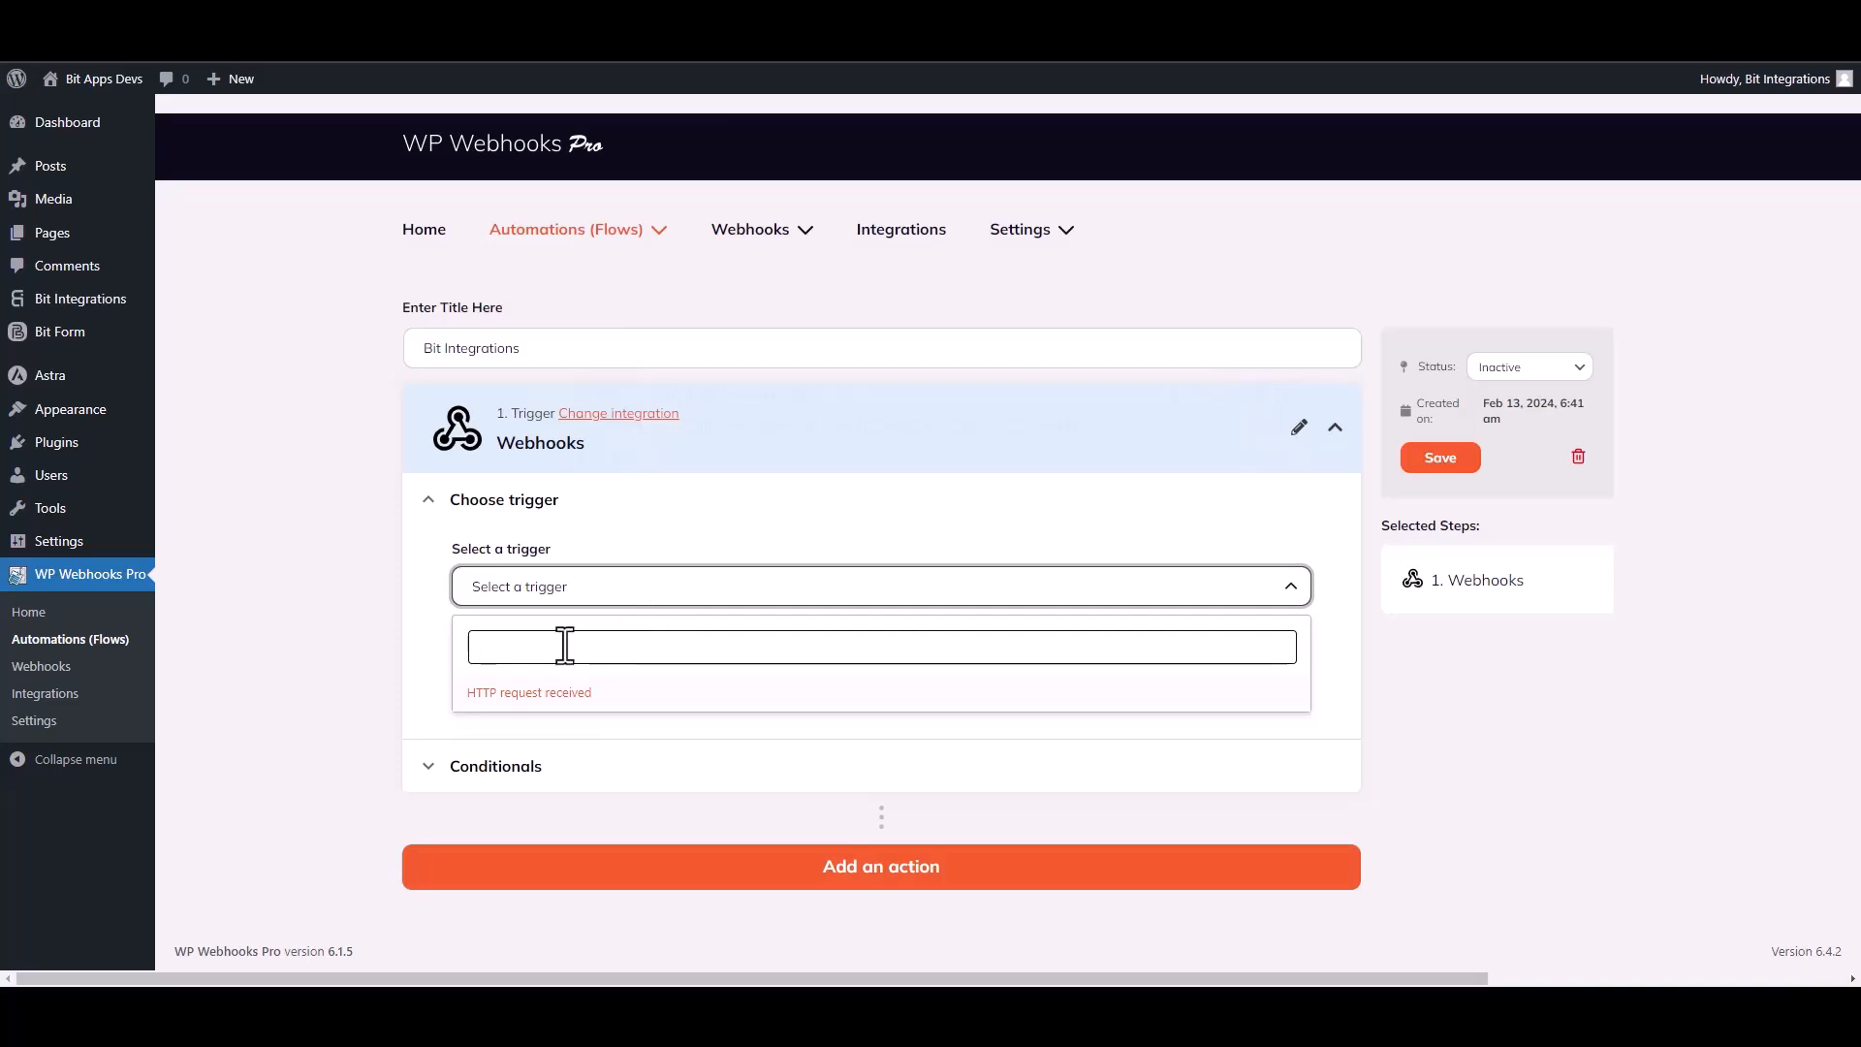
pyautogui.click(563, 696)
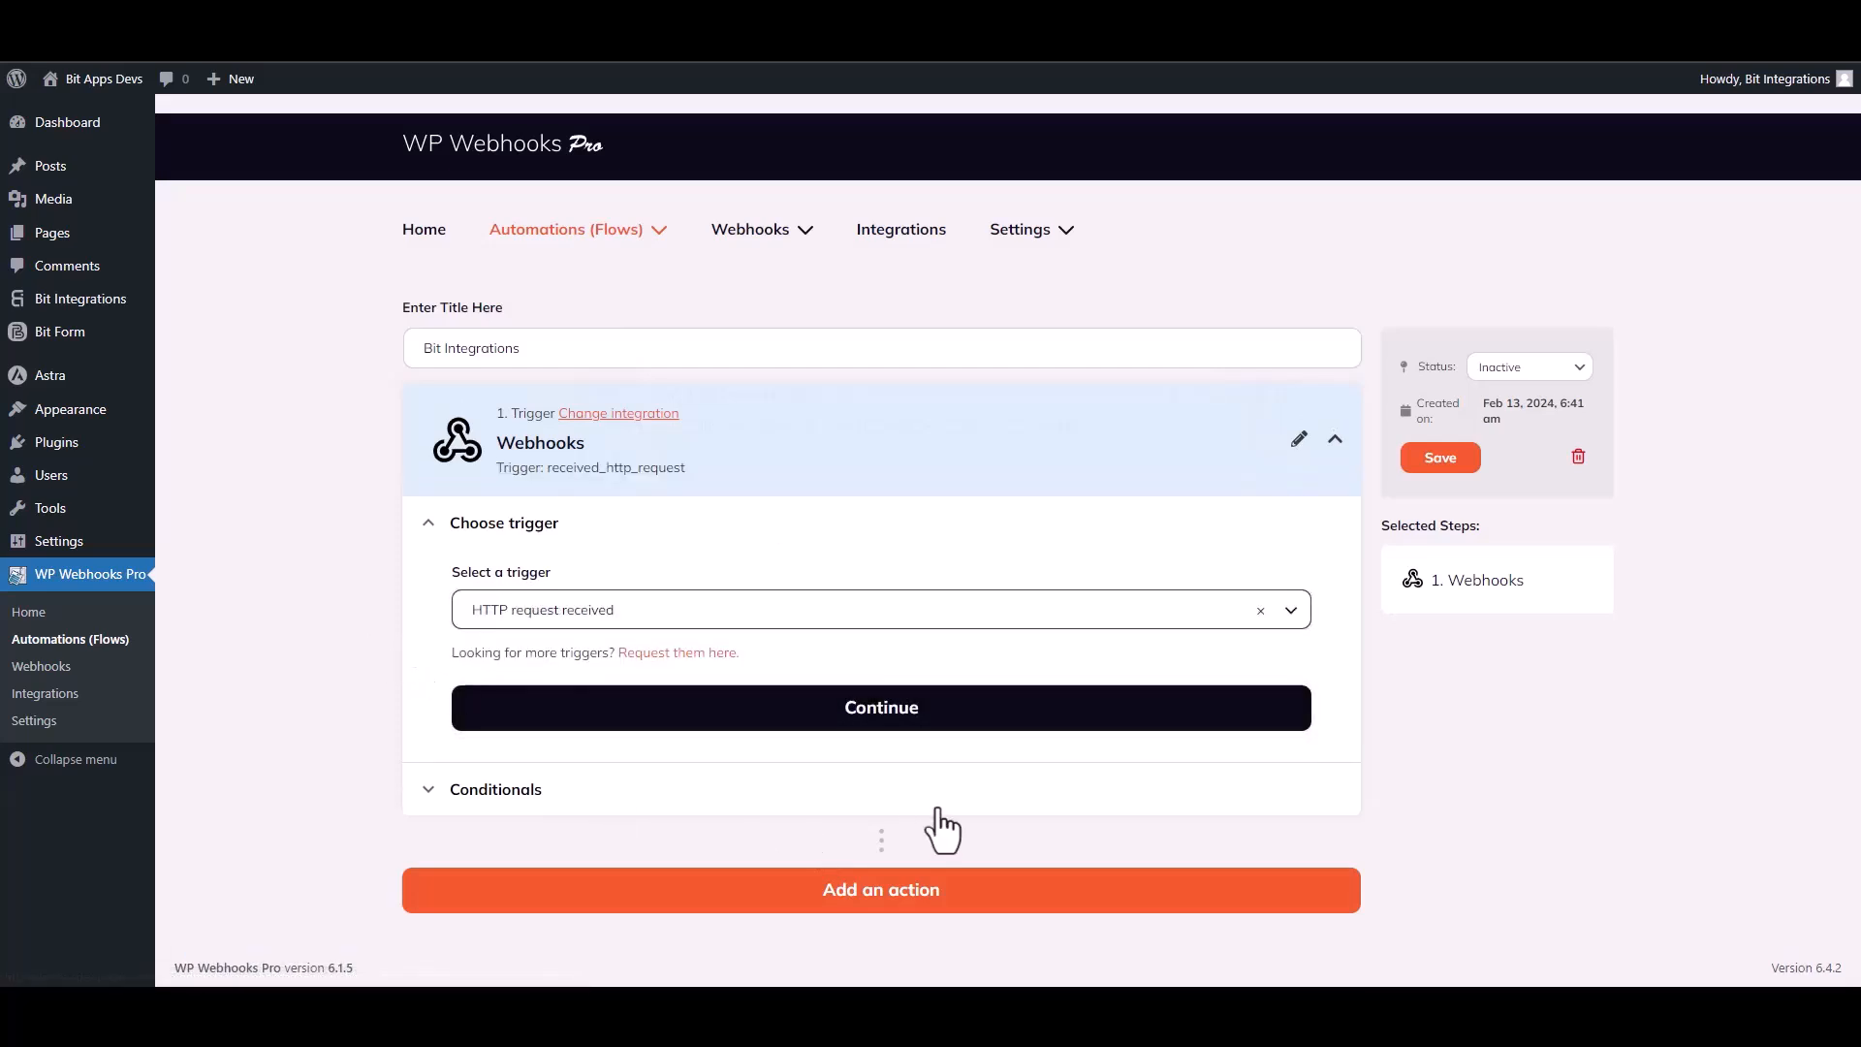
pyautogui.click(927, 713)
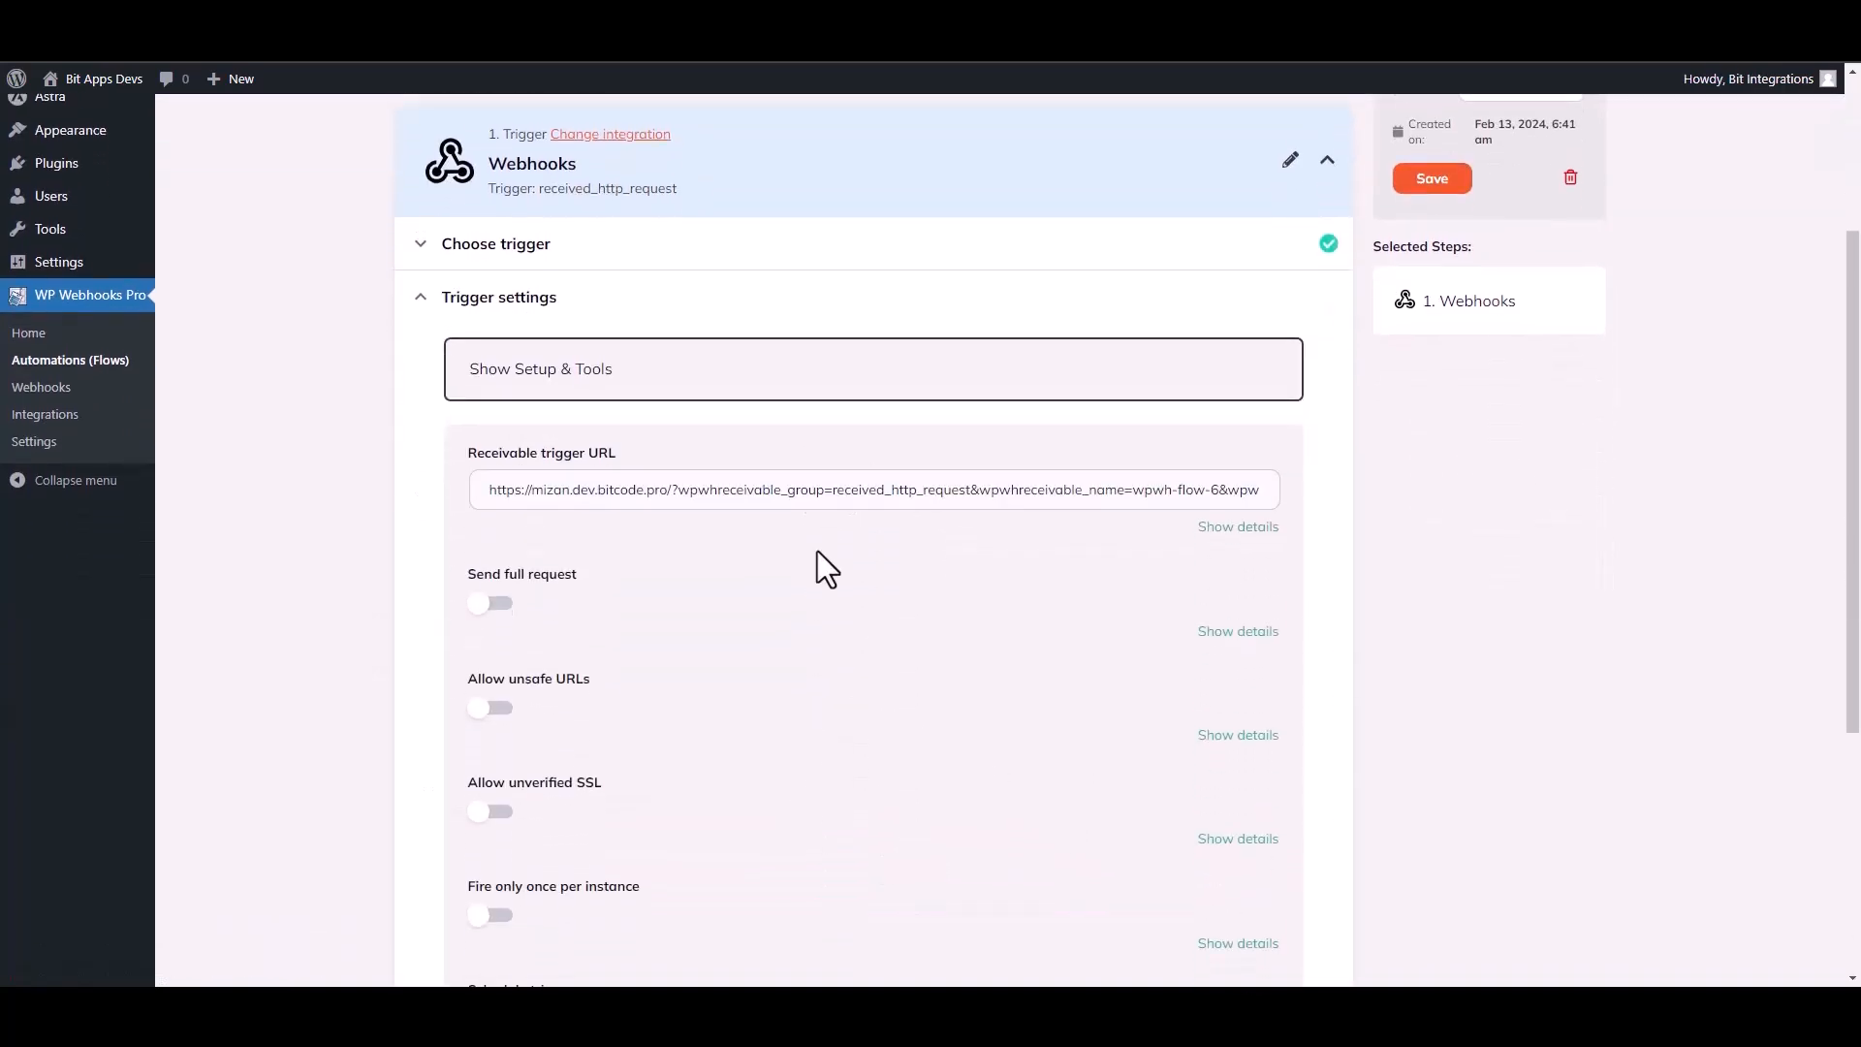
# - Copy the flow's receivable trigger URL into the Link field of the WPWebhooks integration settings in Bit Integrations
pyautogui.tripleClick(808, 490)
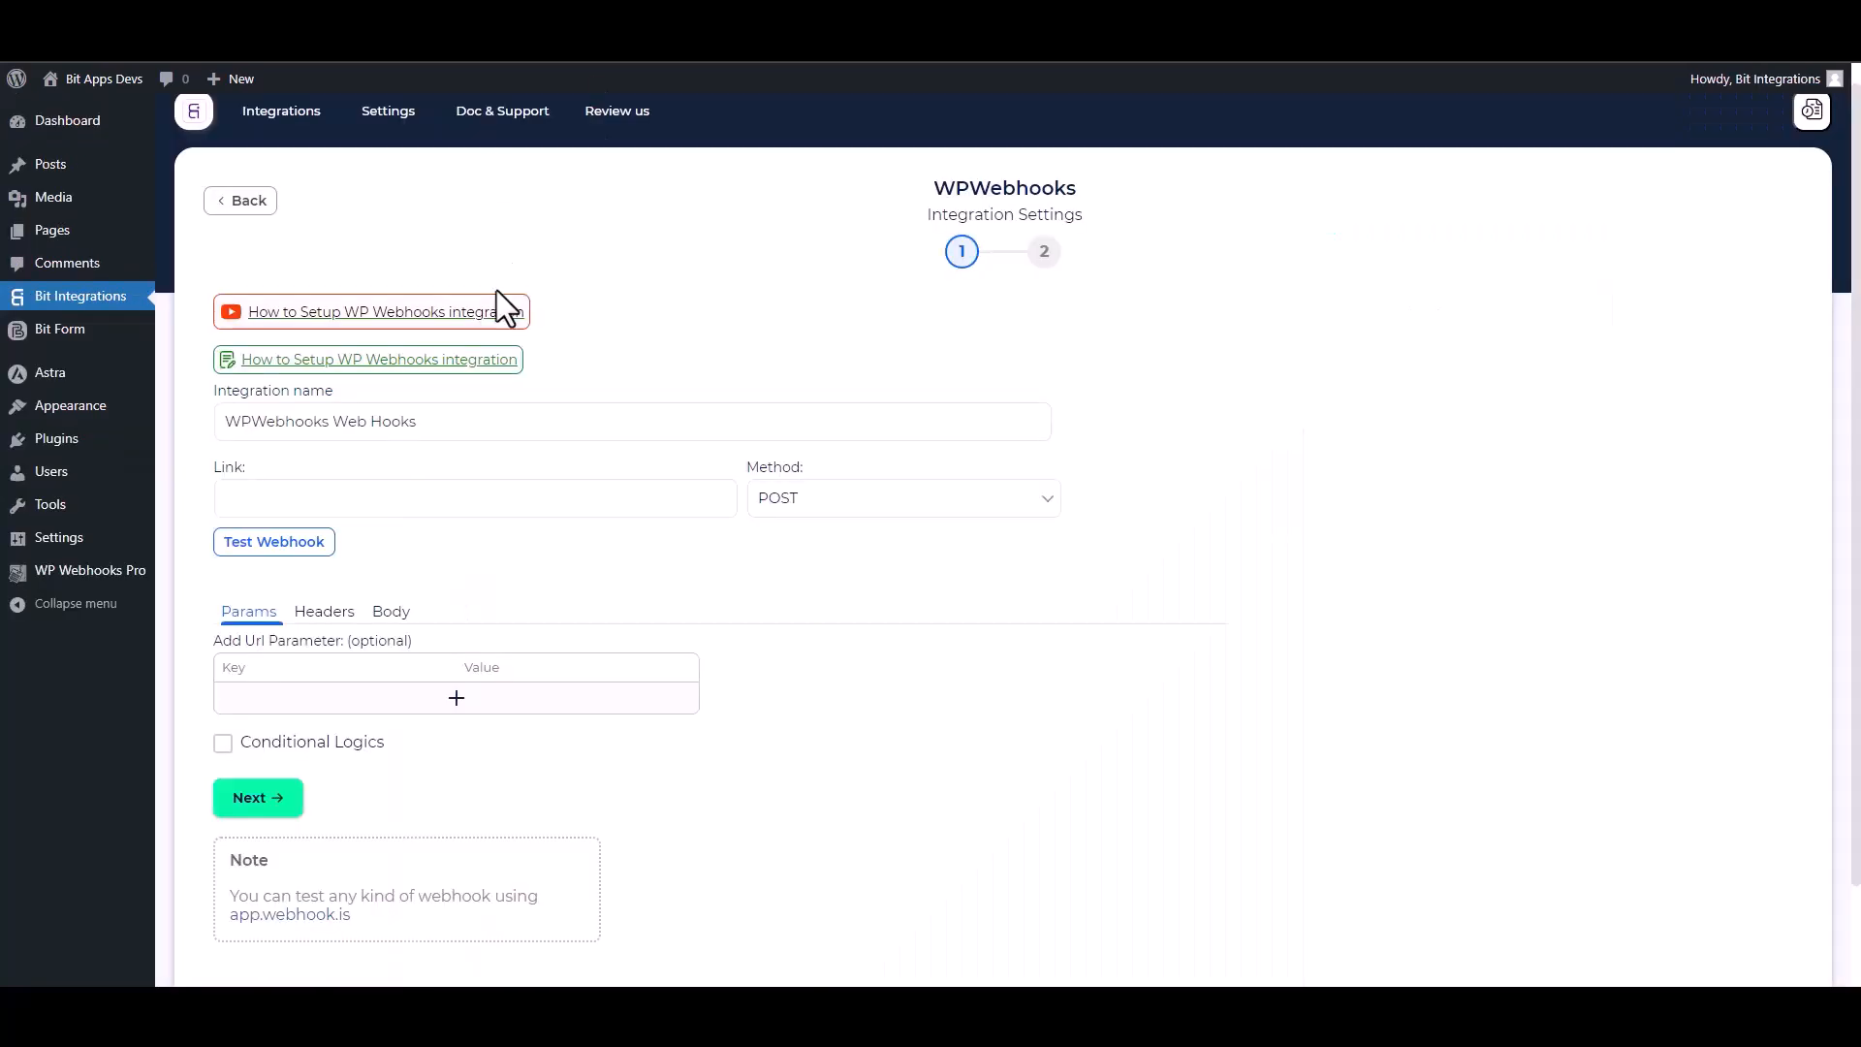
pyautogui.click(388, 496)
pyautogui.hotkey('ctrl', 'v')
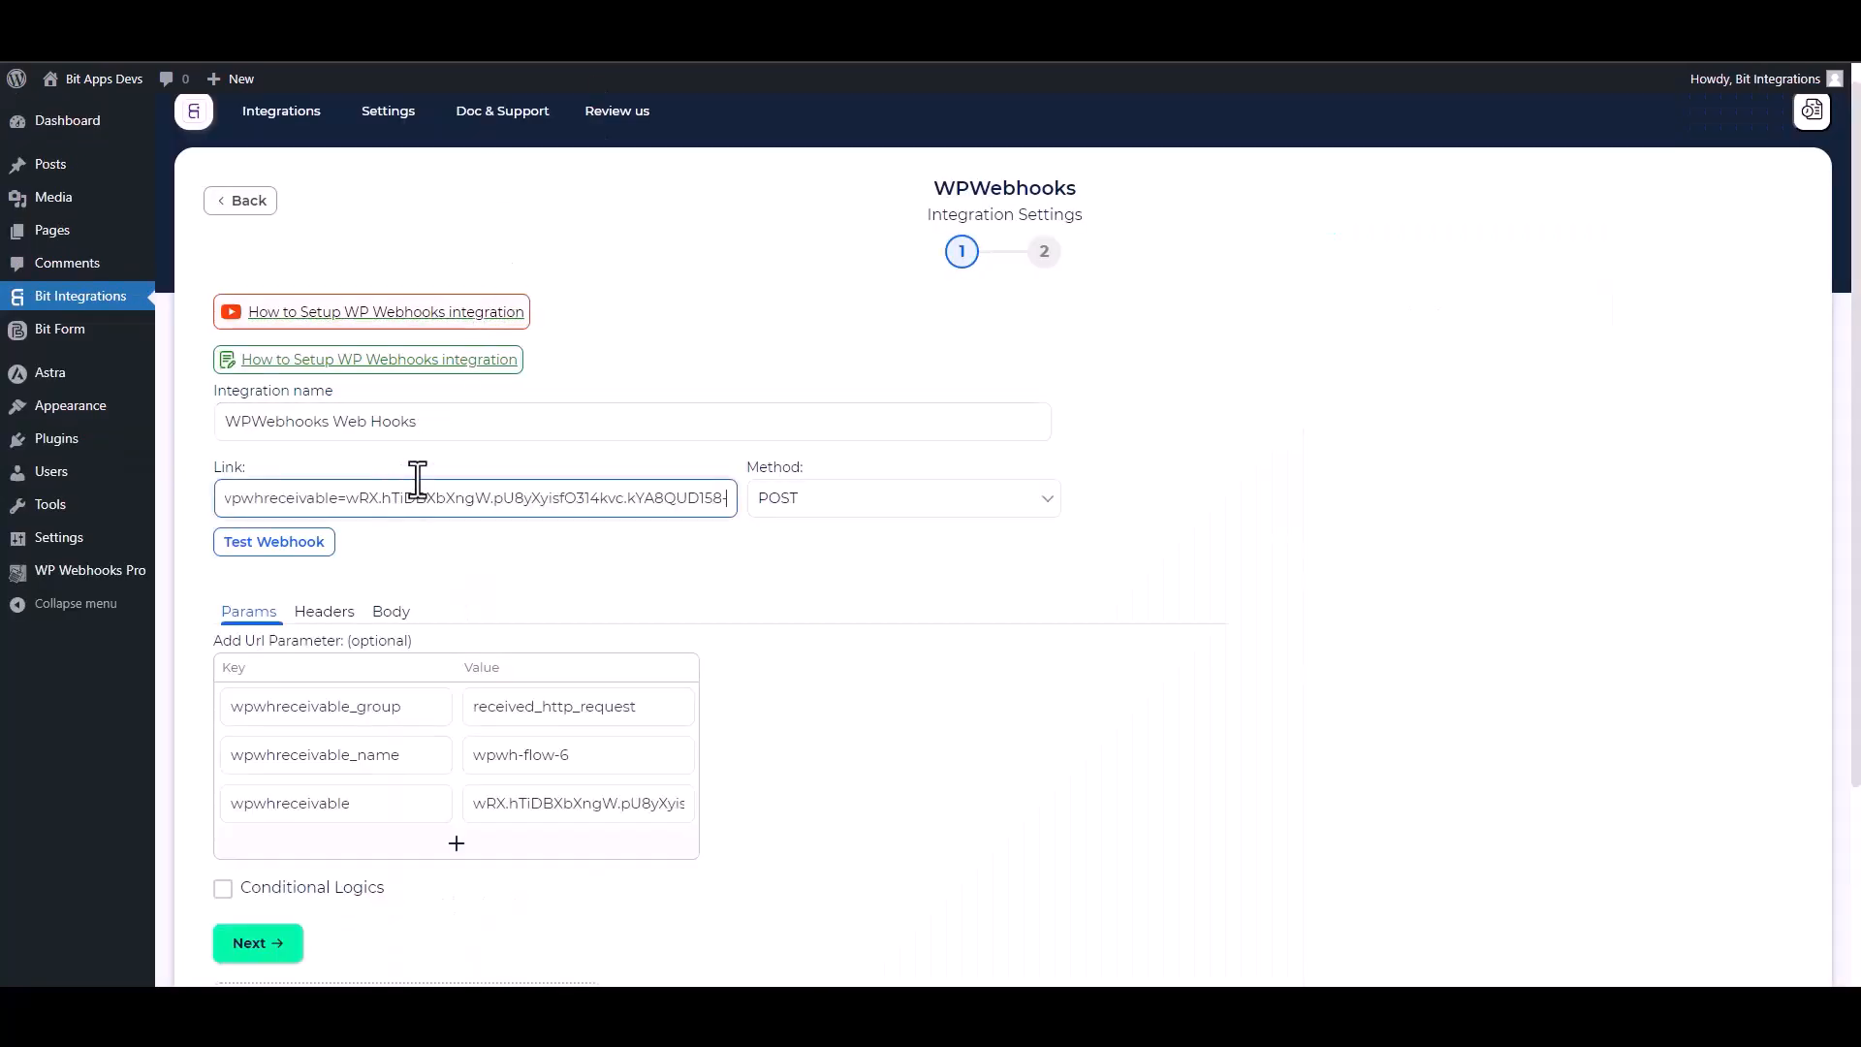
# - Set the request body to send all data with content type application/json, and test the webhook
pyautogui.click(357, 612)
pyautogui.click(379, 612)
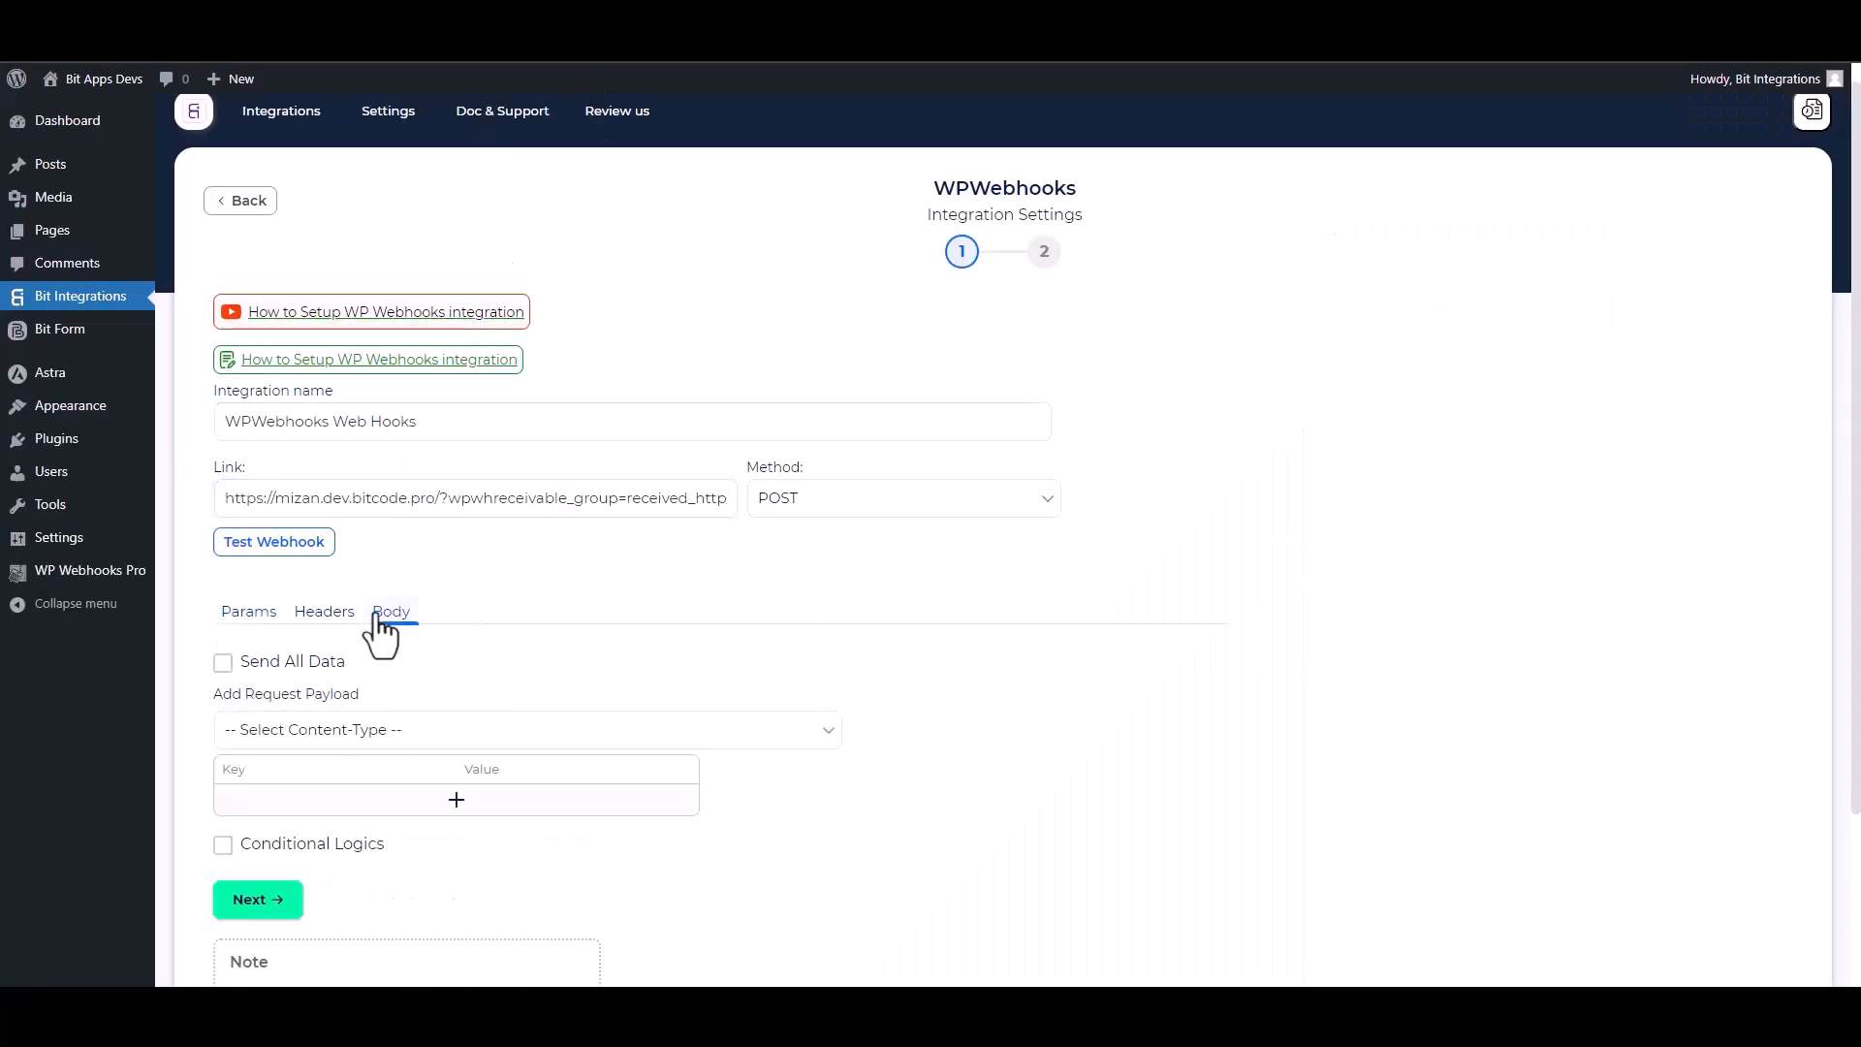
pyautogui.click(223, 663)
pyautogui.click(373, 731)
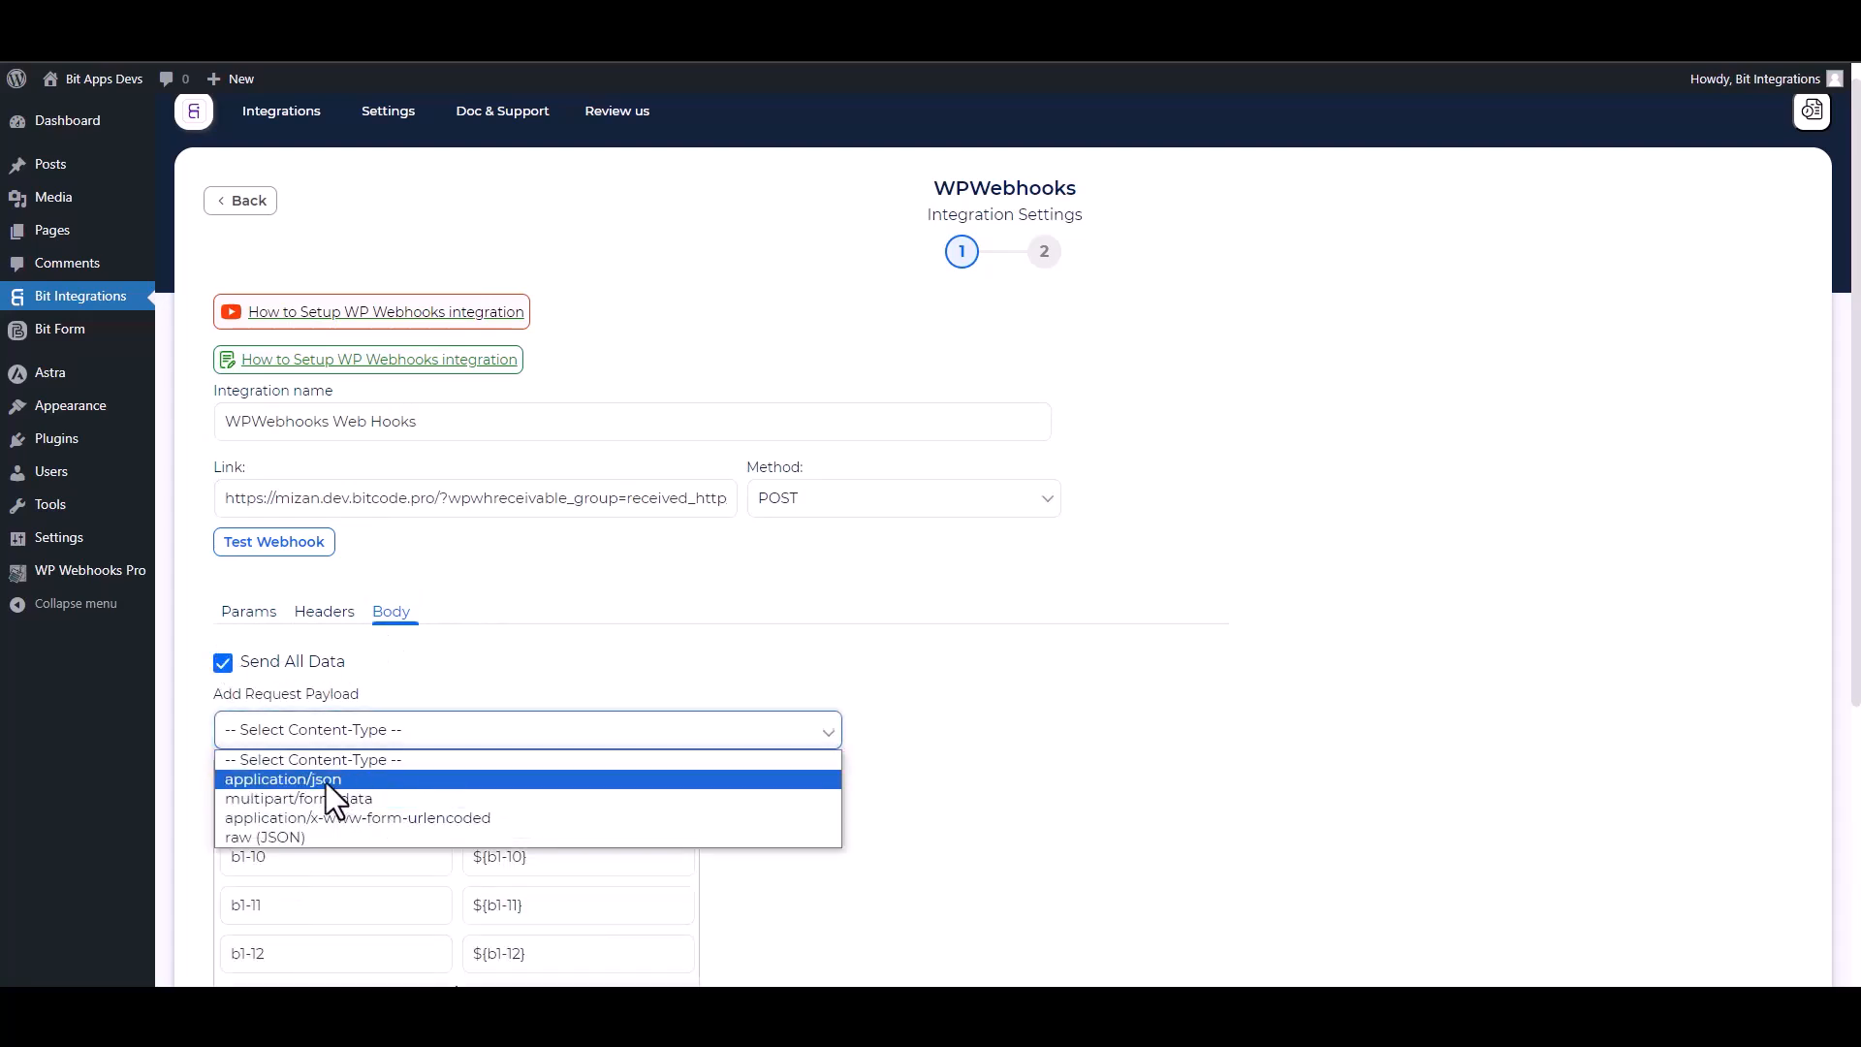
pyautogui.click(326, 781)
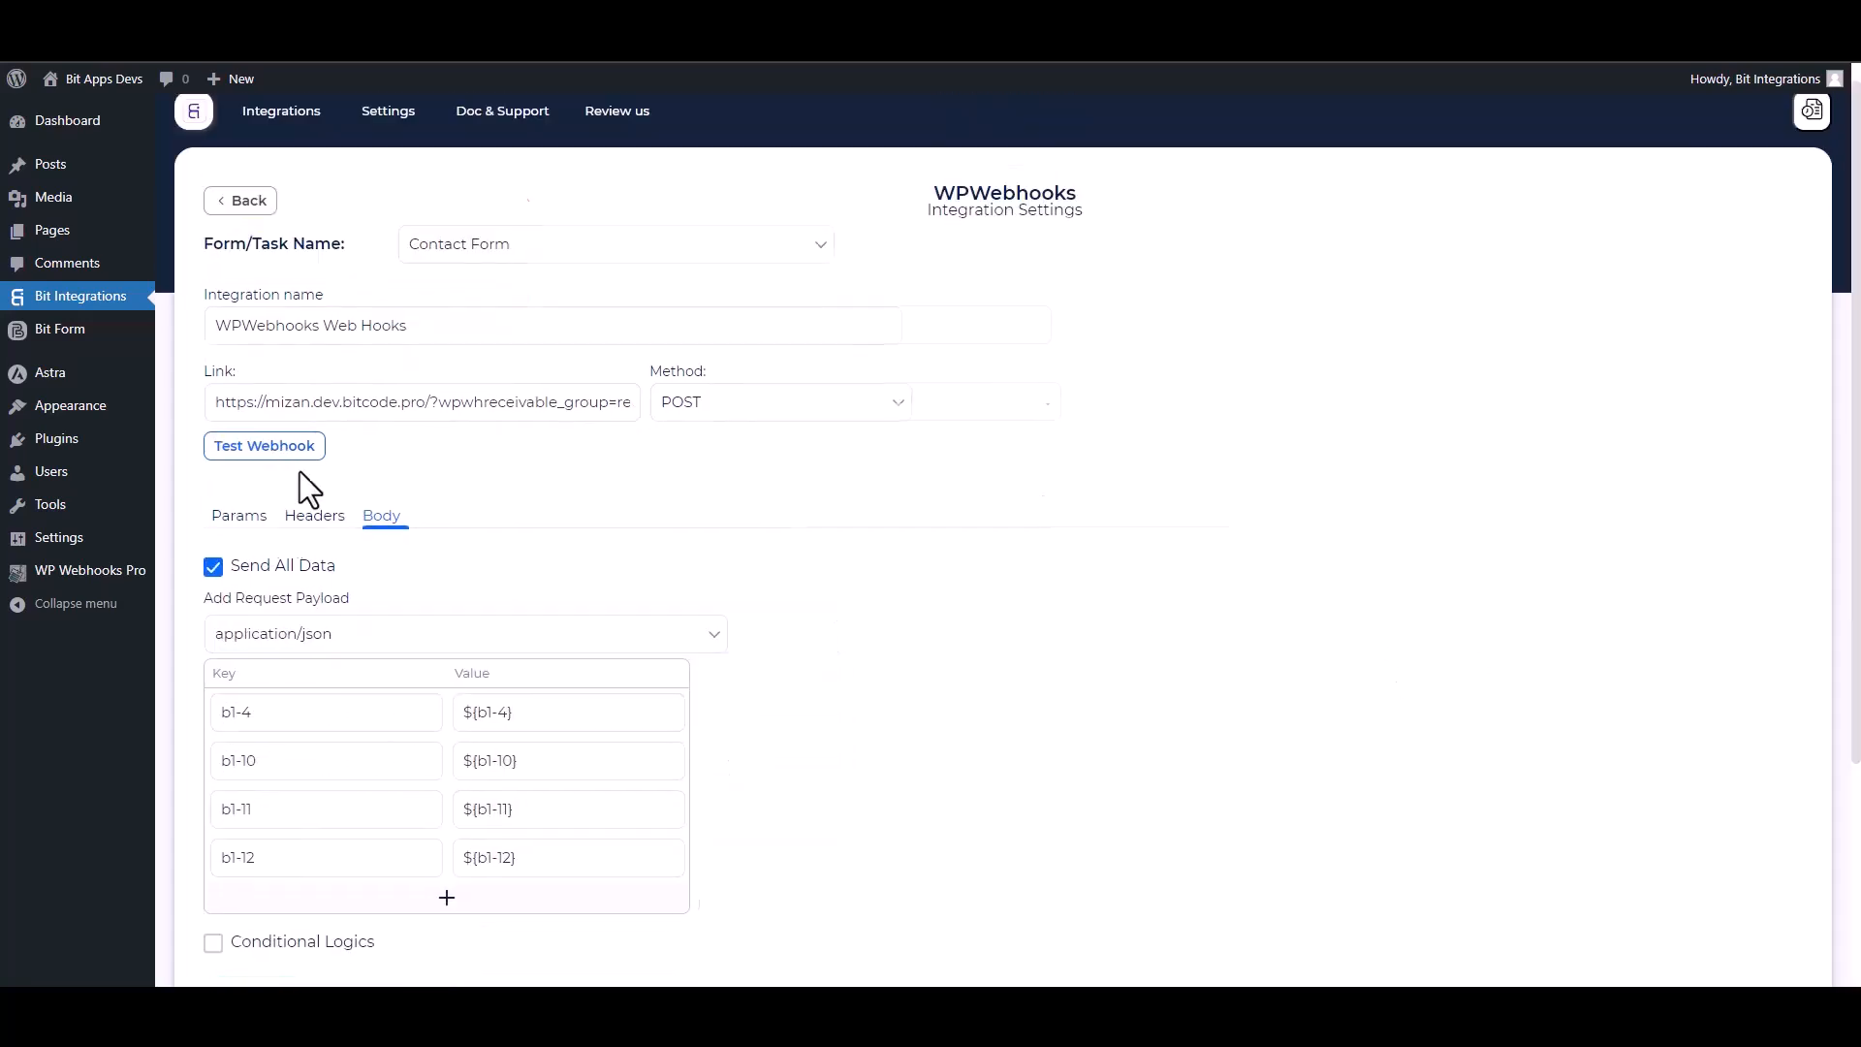
pyautogui.click(274, 453)
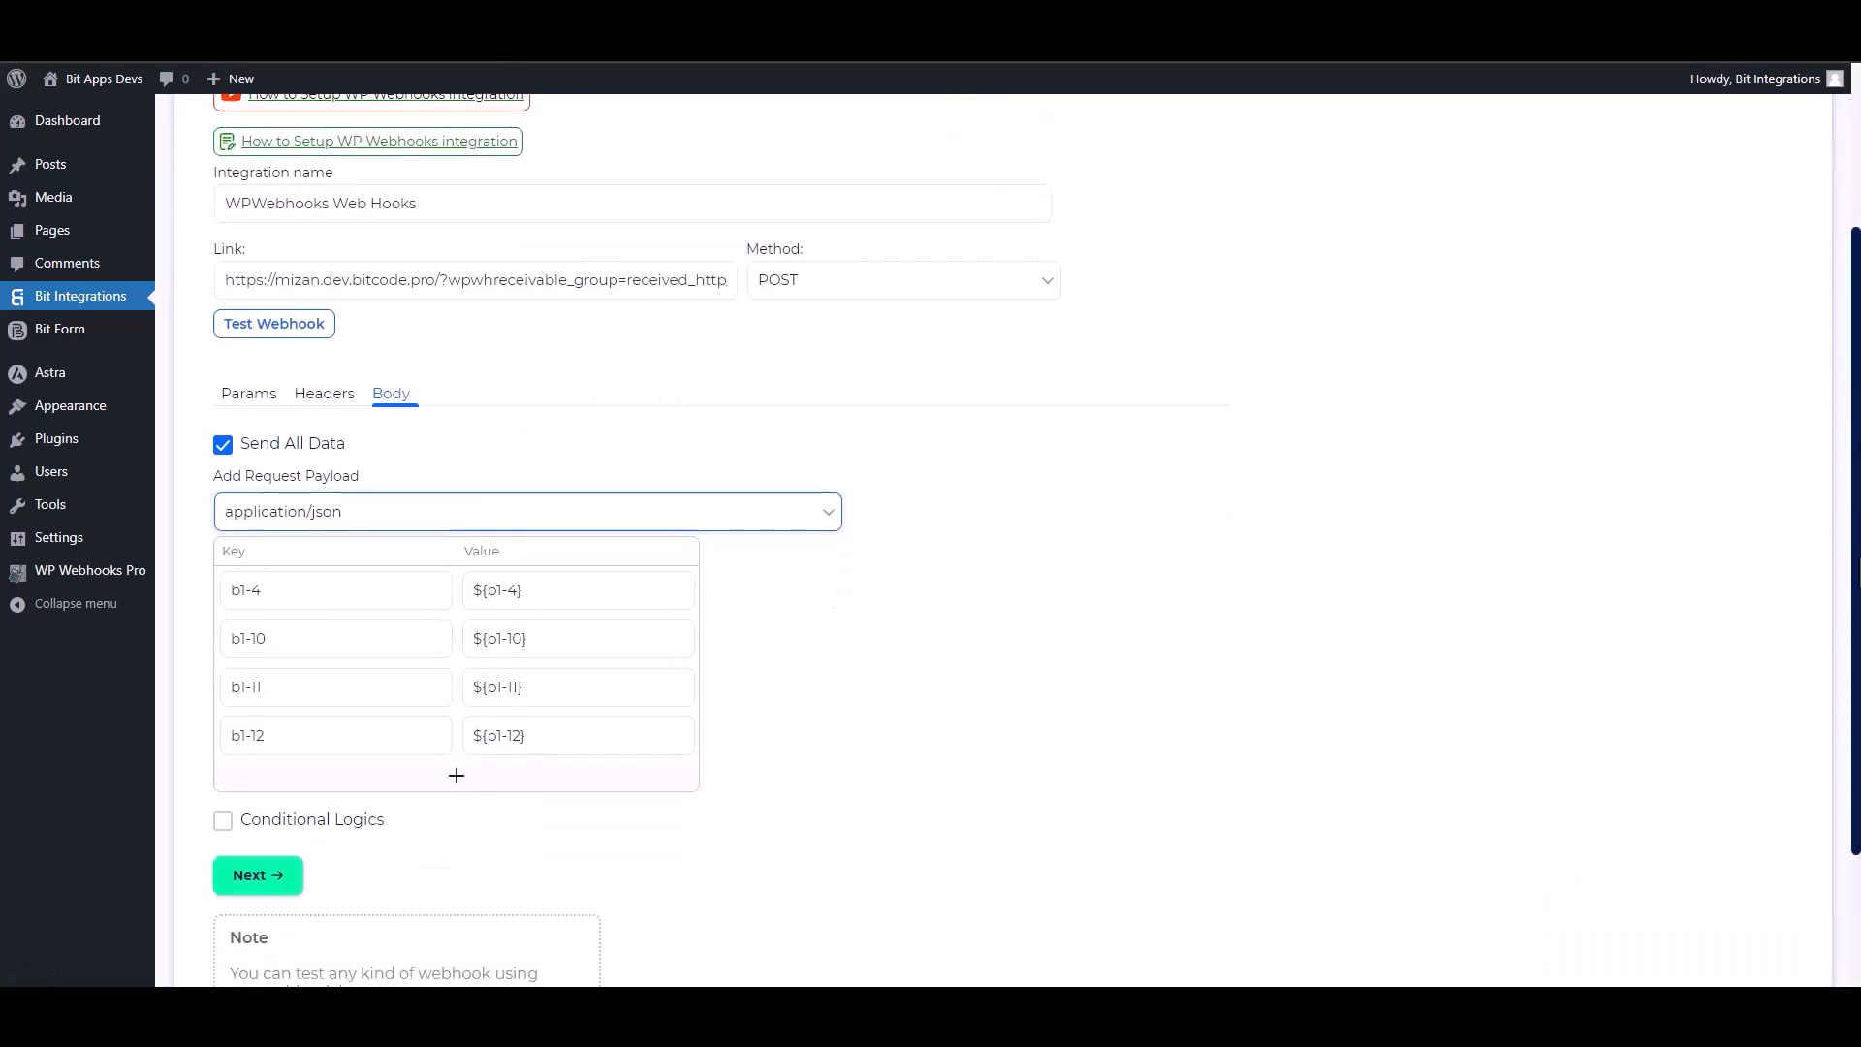
# - Look at the Conditional Logics option, leave it disabled, and complete the WPWebhooks integration
pyautogui.scroll(-2, 1307, 593)
pyautogui.click(222, 627)
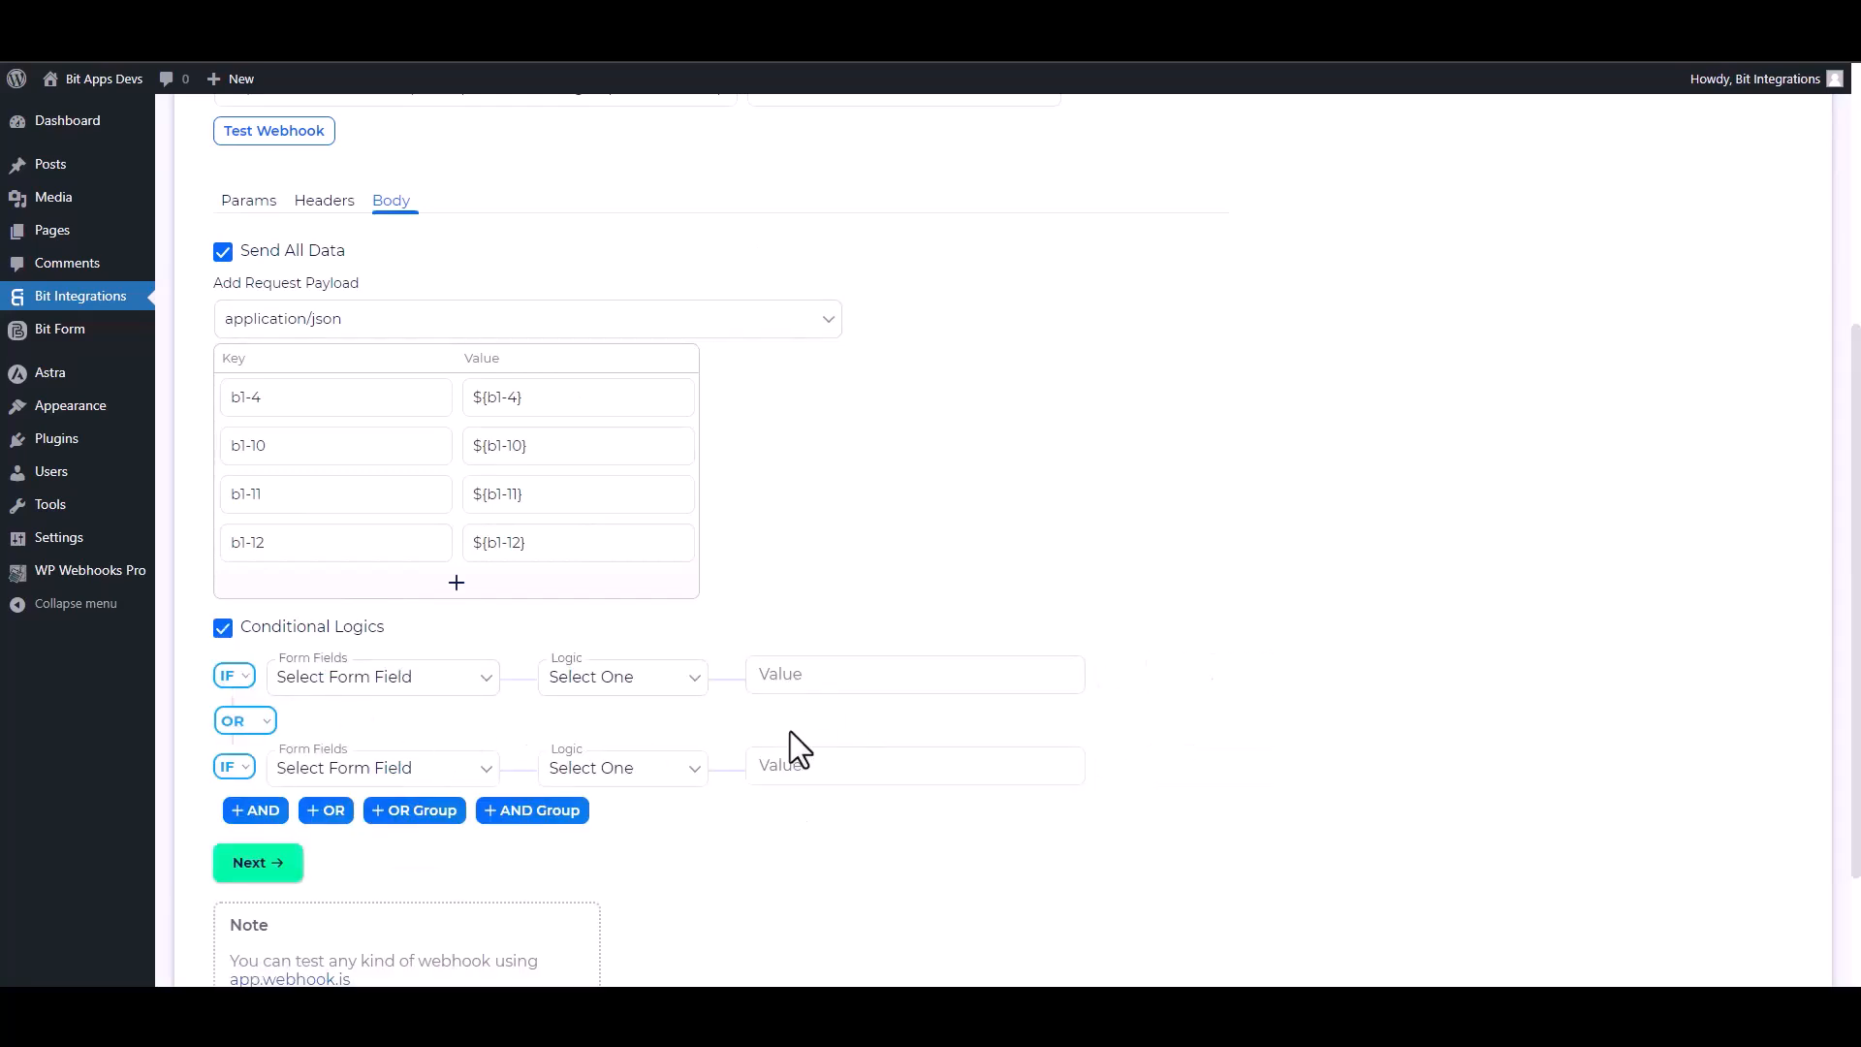
pyautogui.click(222, 629)
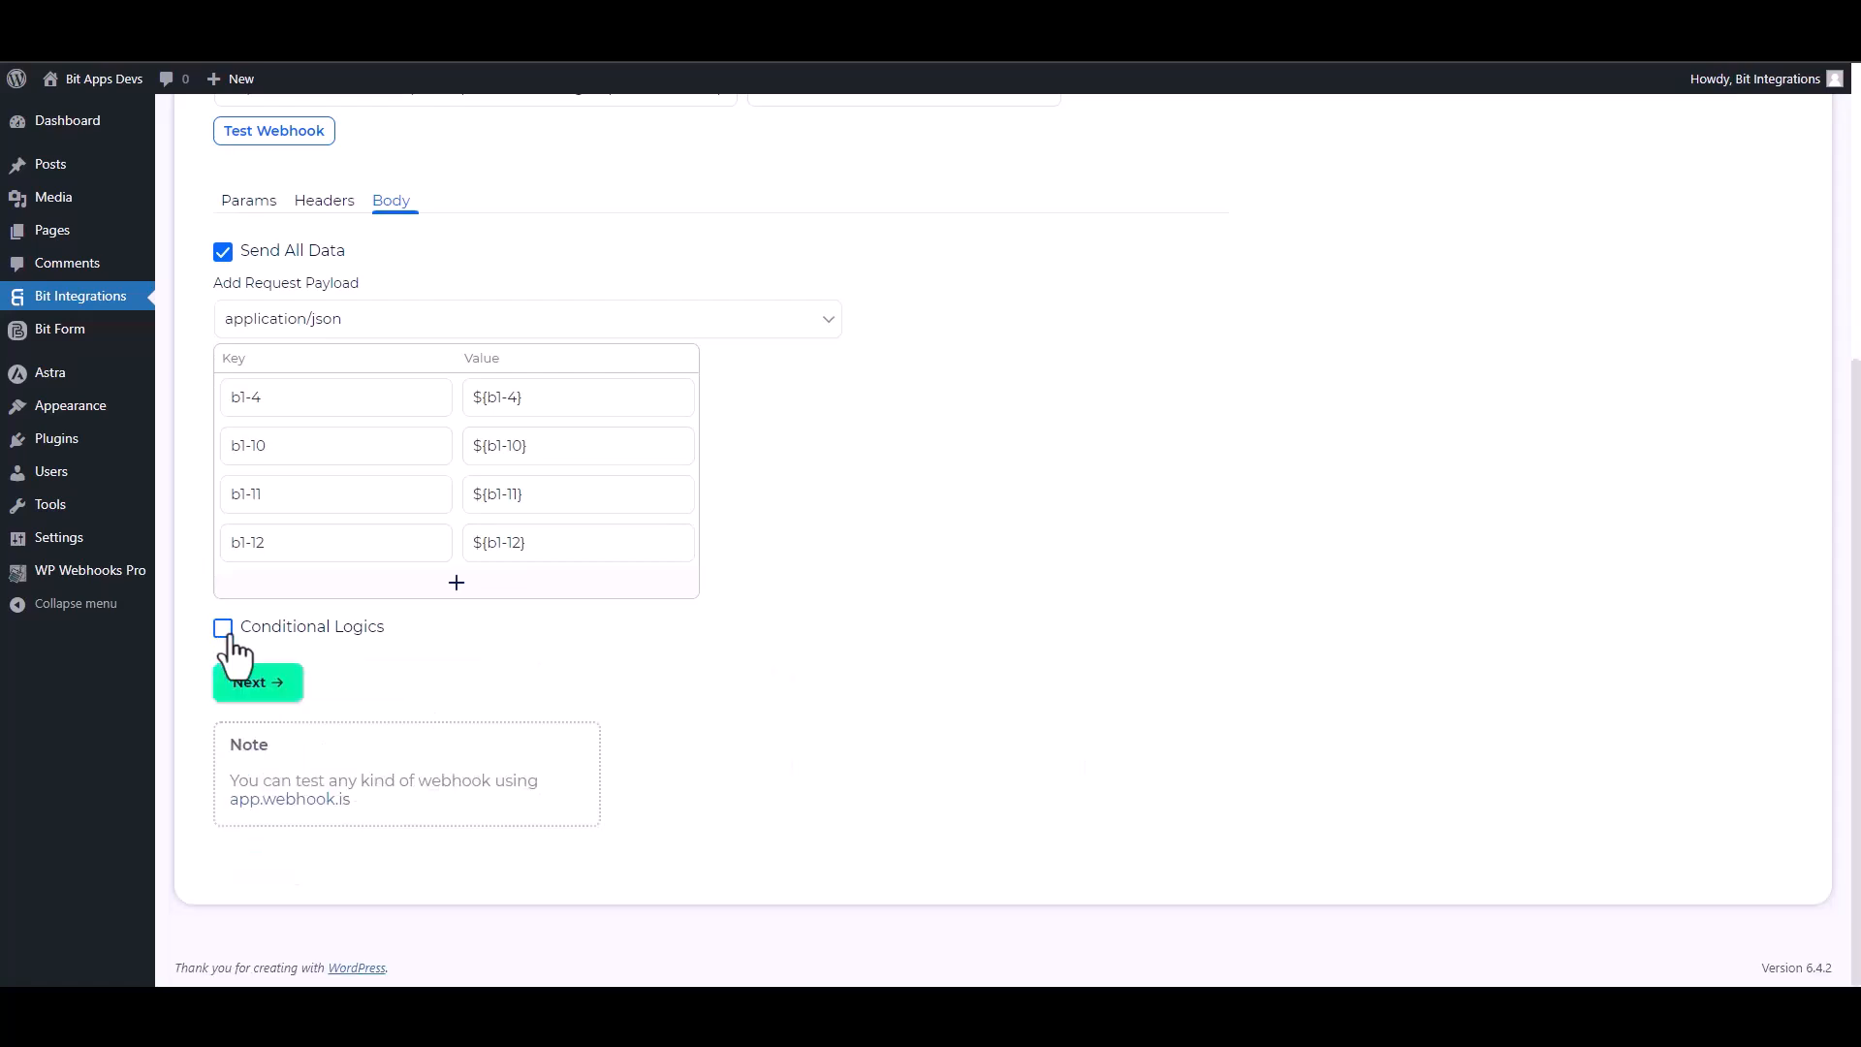
pyautogui.click(274, 690)
pyautogui.click(1010, 398)
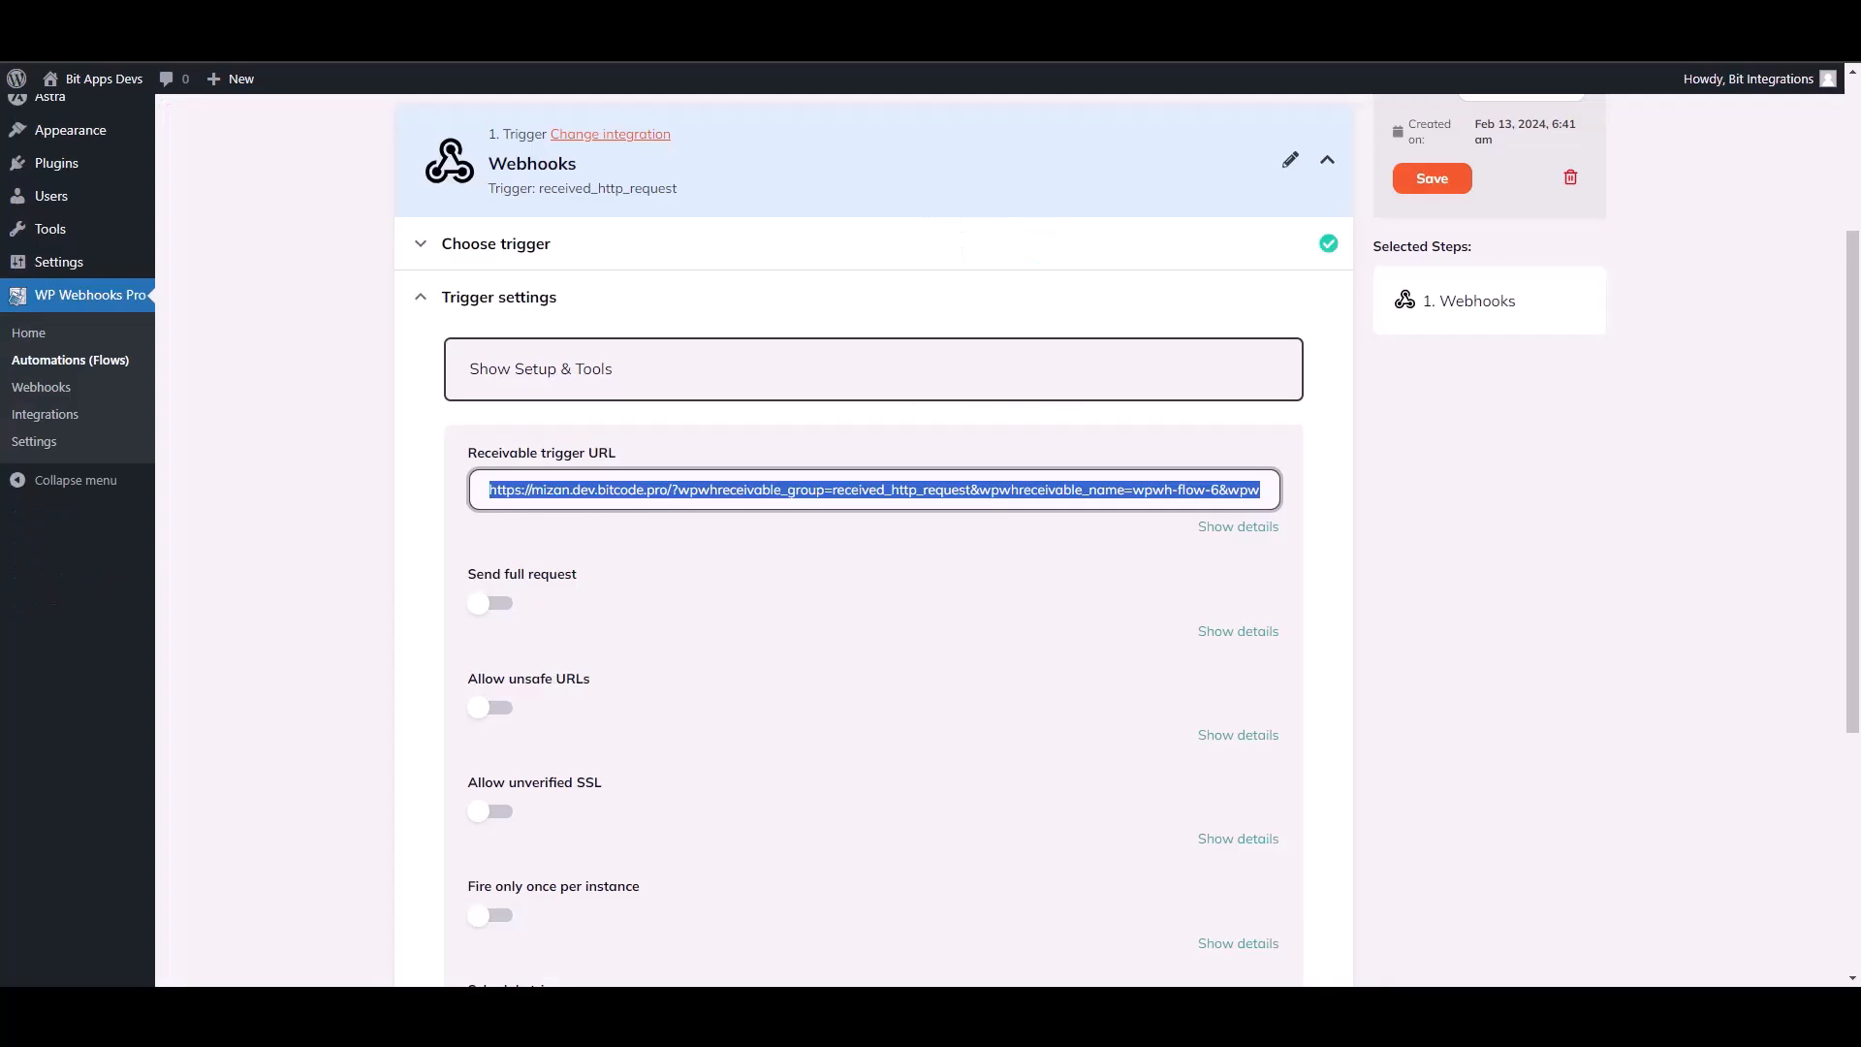
# - Return to the WP Webhooks Pro flow and save the trigger settings without changing any options
pyautogui.click(1553, 449)
pyautogui.moveTo(1858, 311); pyautogui.dragTo(1858, 492)
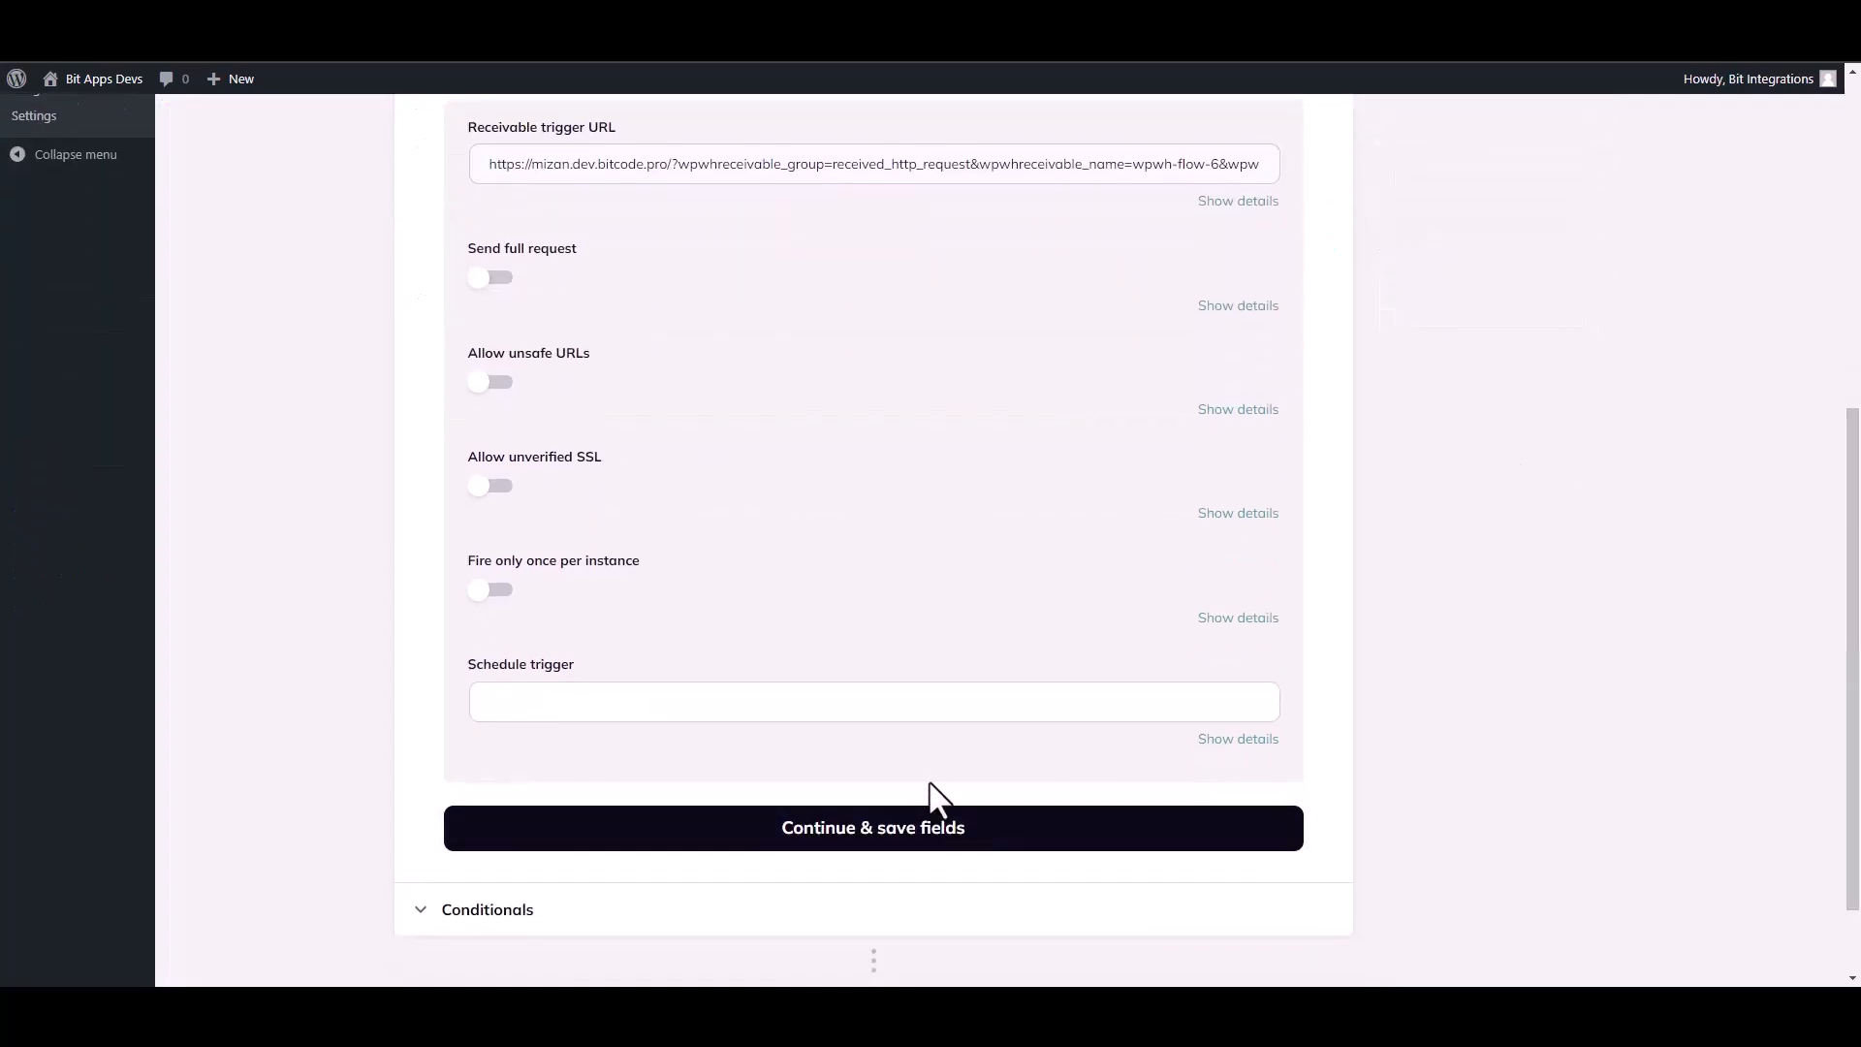
pyautogui.click(950, 839)
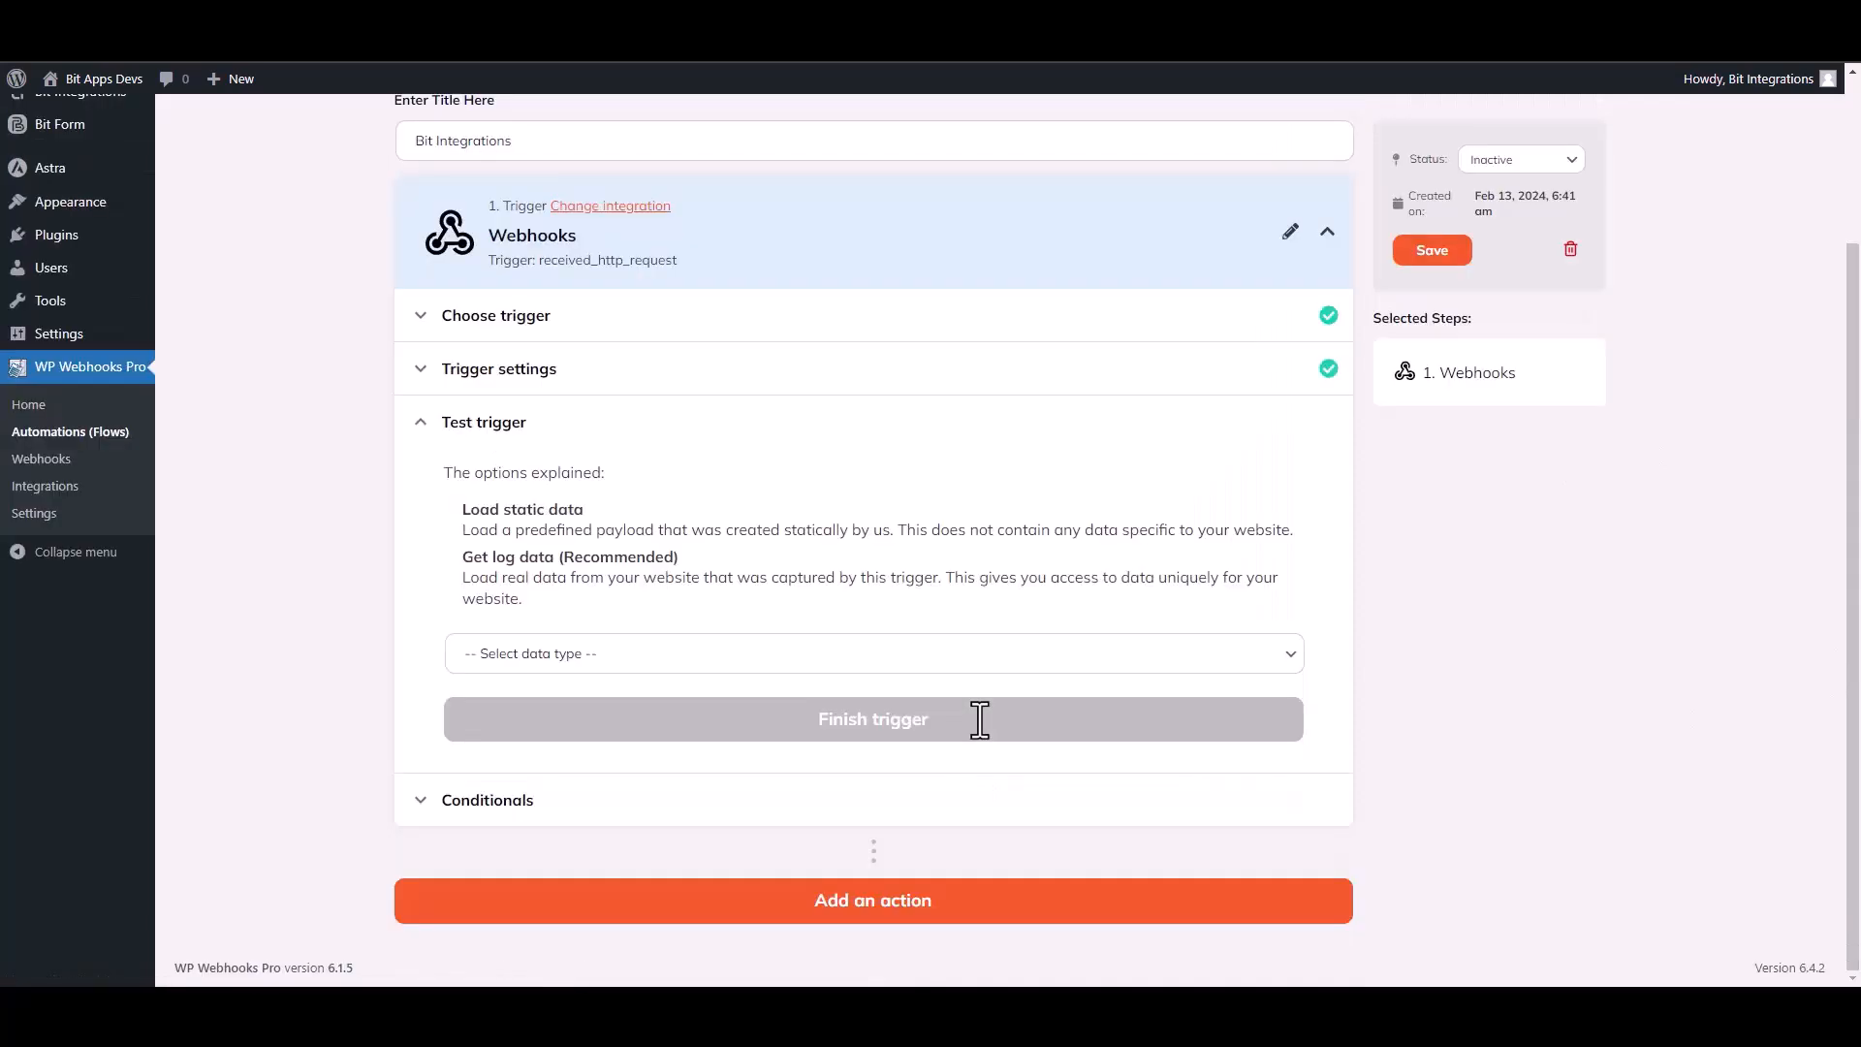
# - Test the Webhooks trigger using "Get log data" with Log #22, and finish the trigger
pyautogui.click(536, 655)
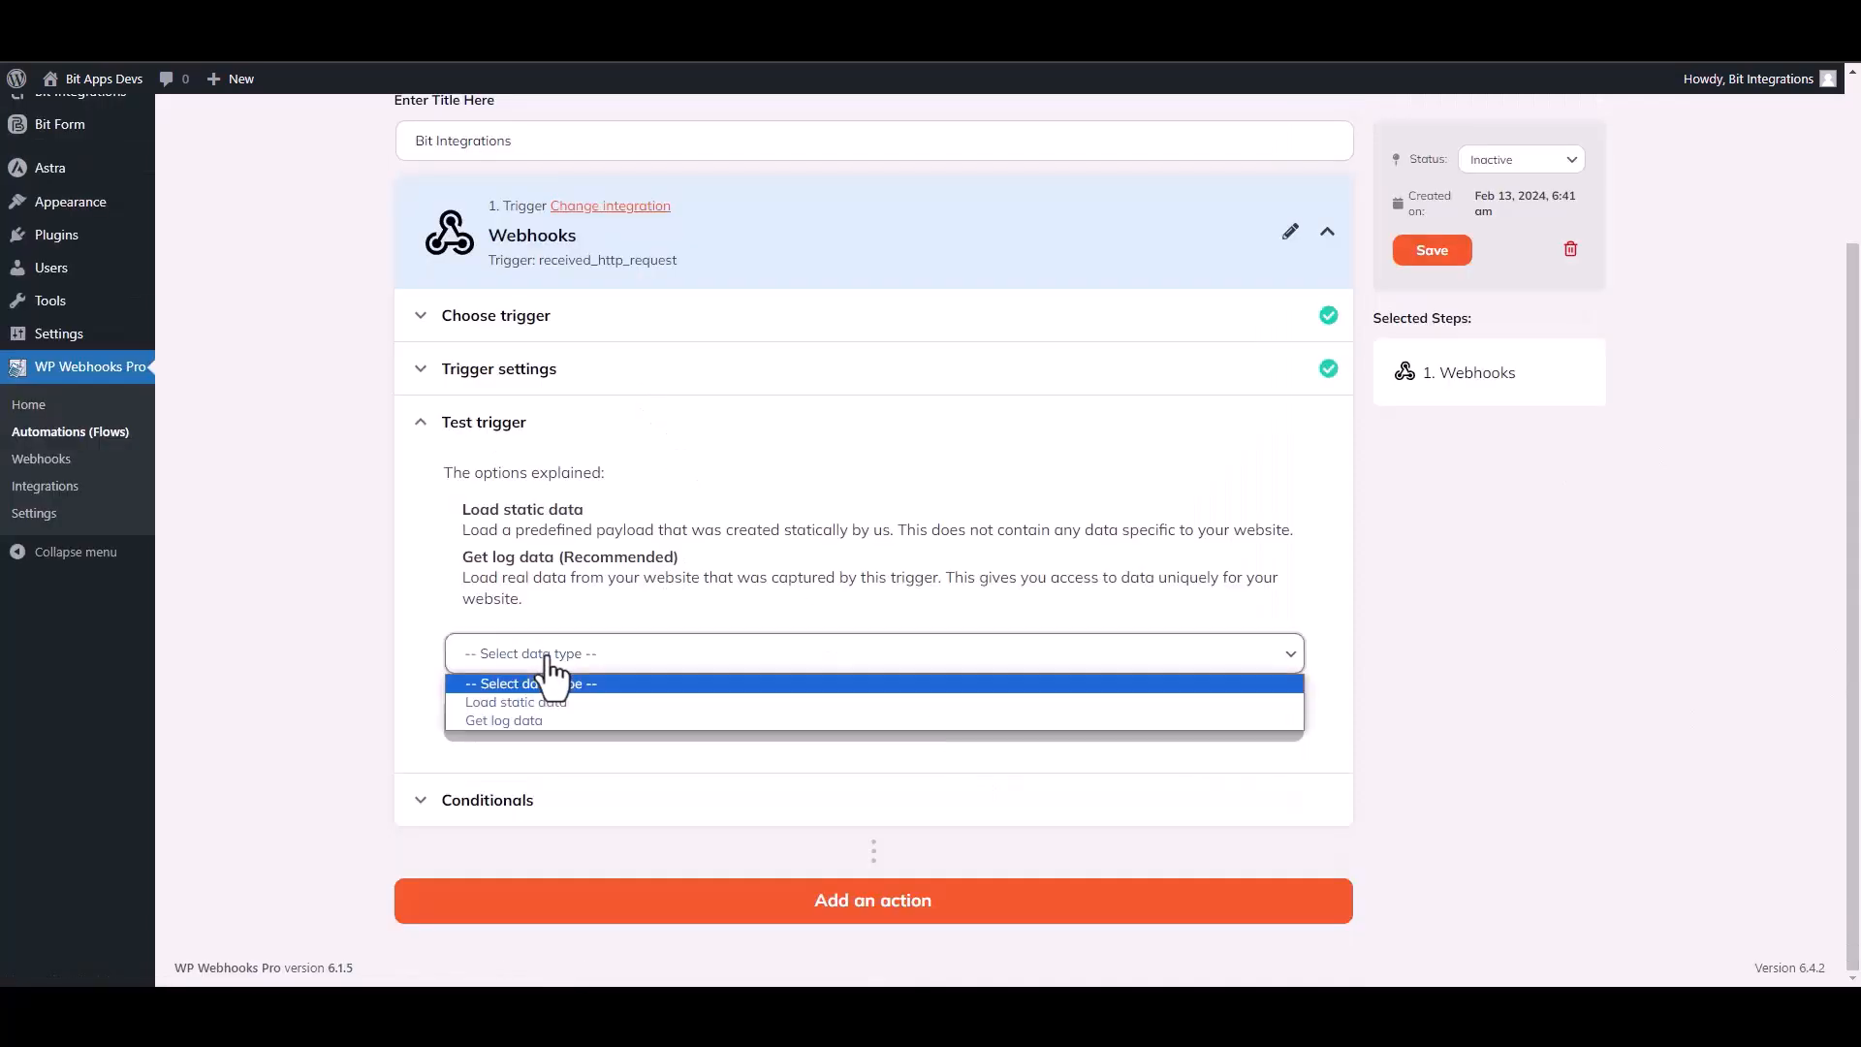
pyautogui.click(514, 725)
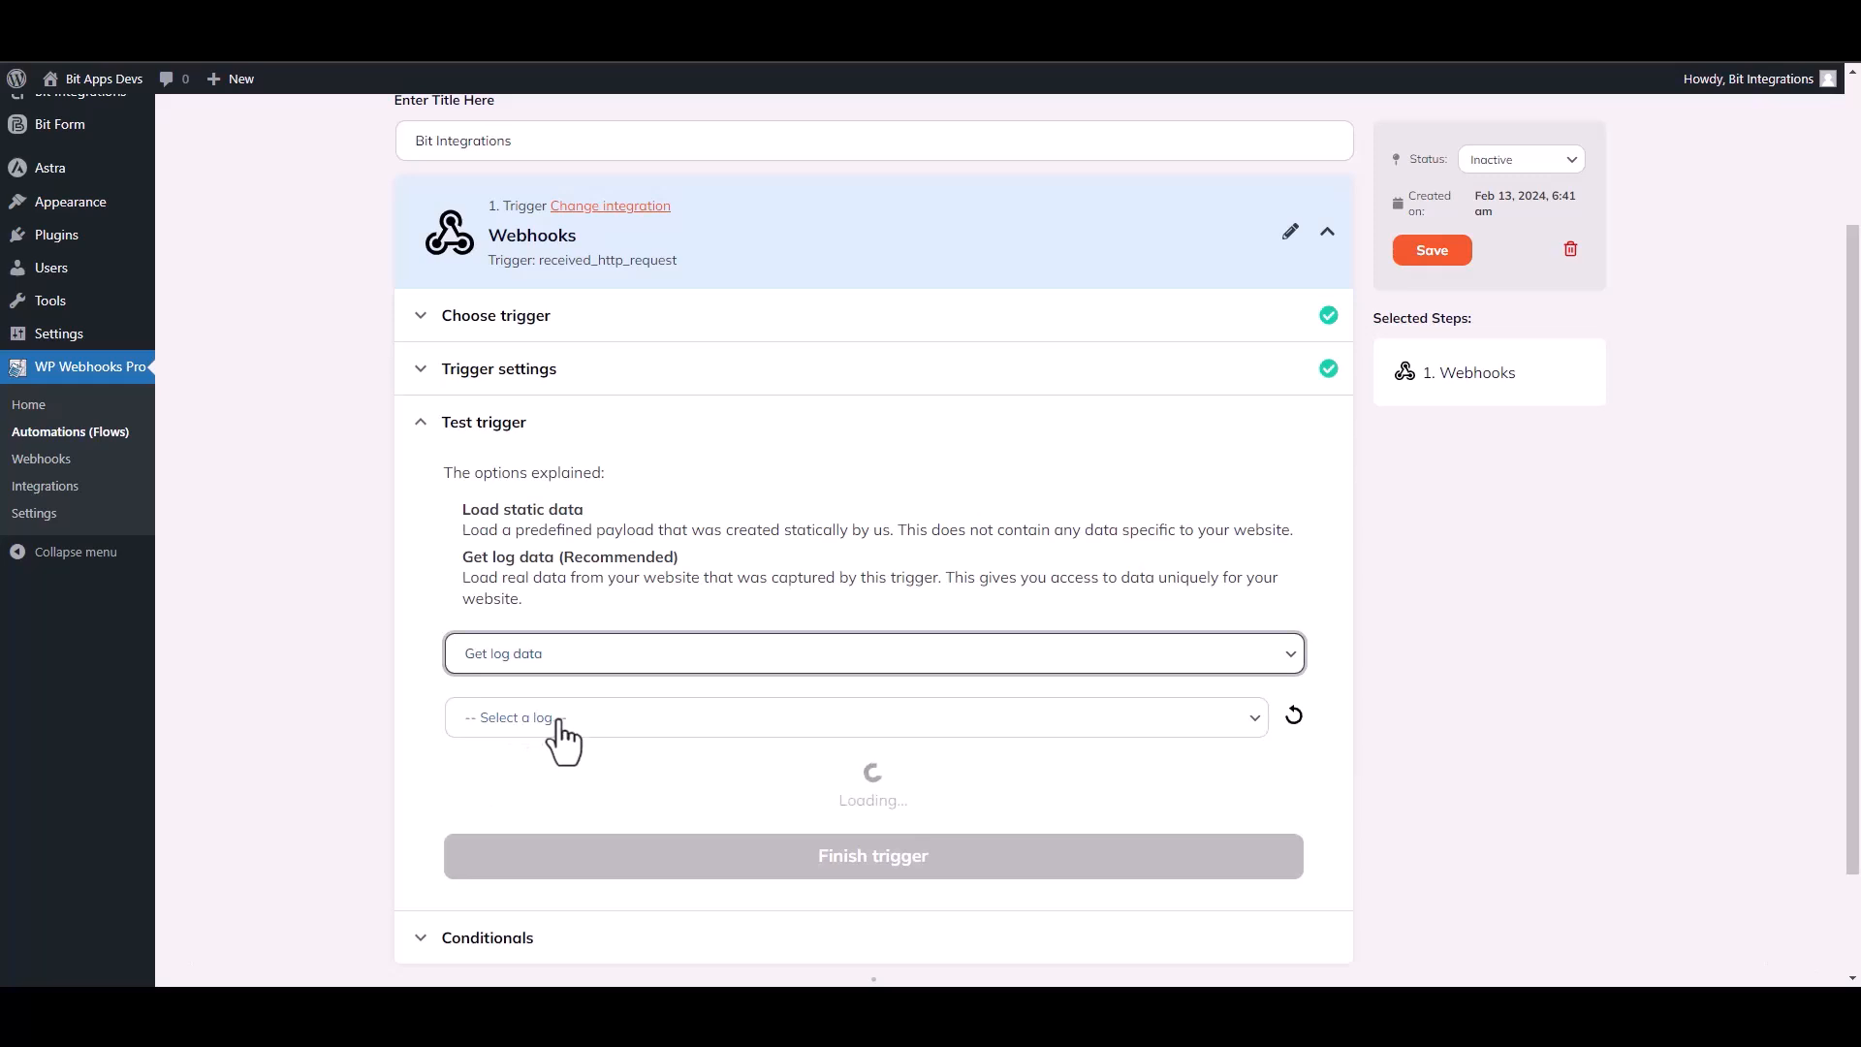
pyautogui.click(665, 734)
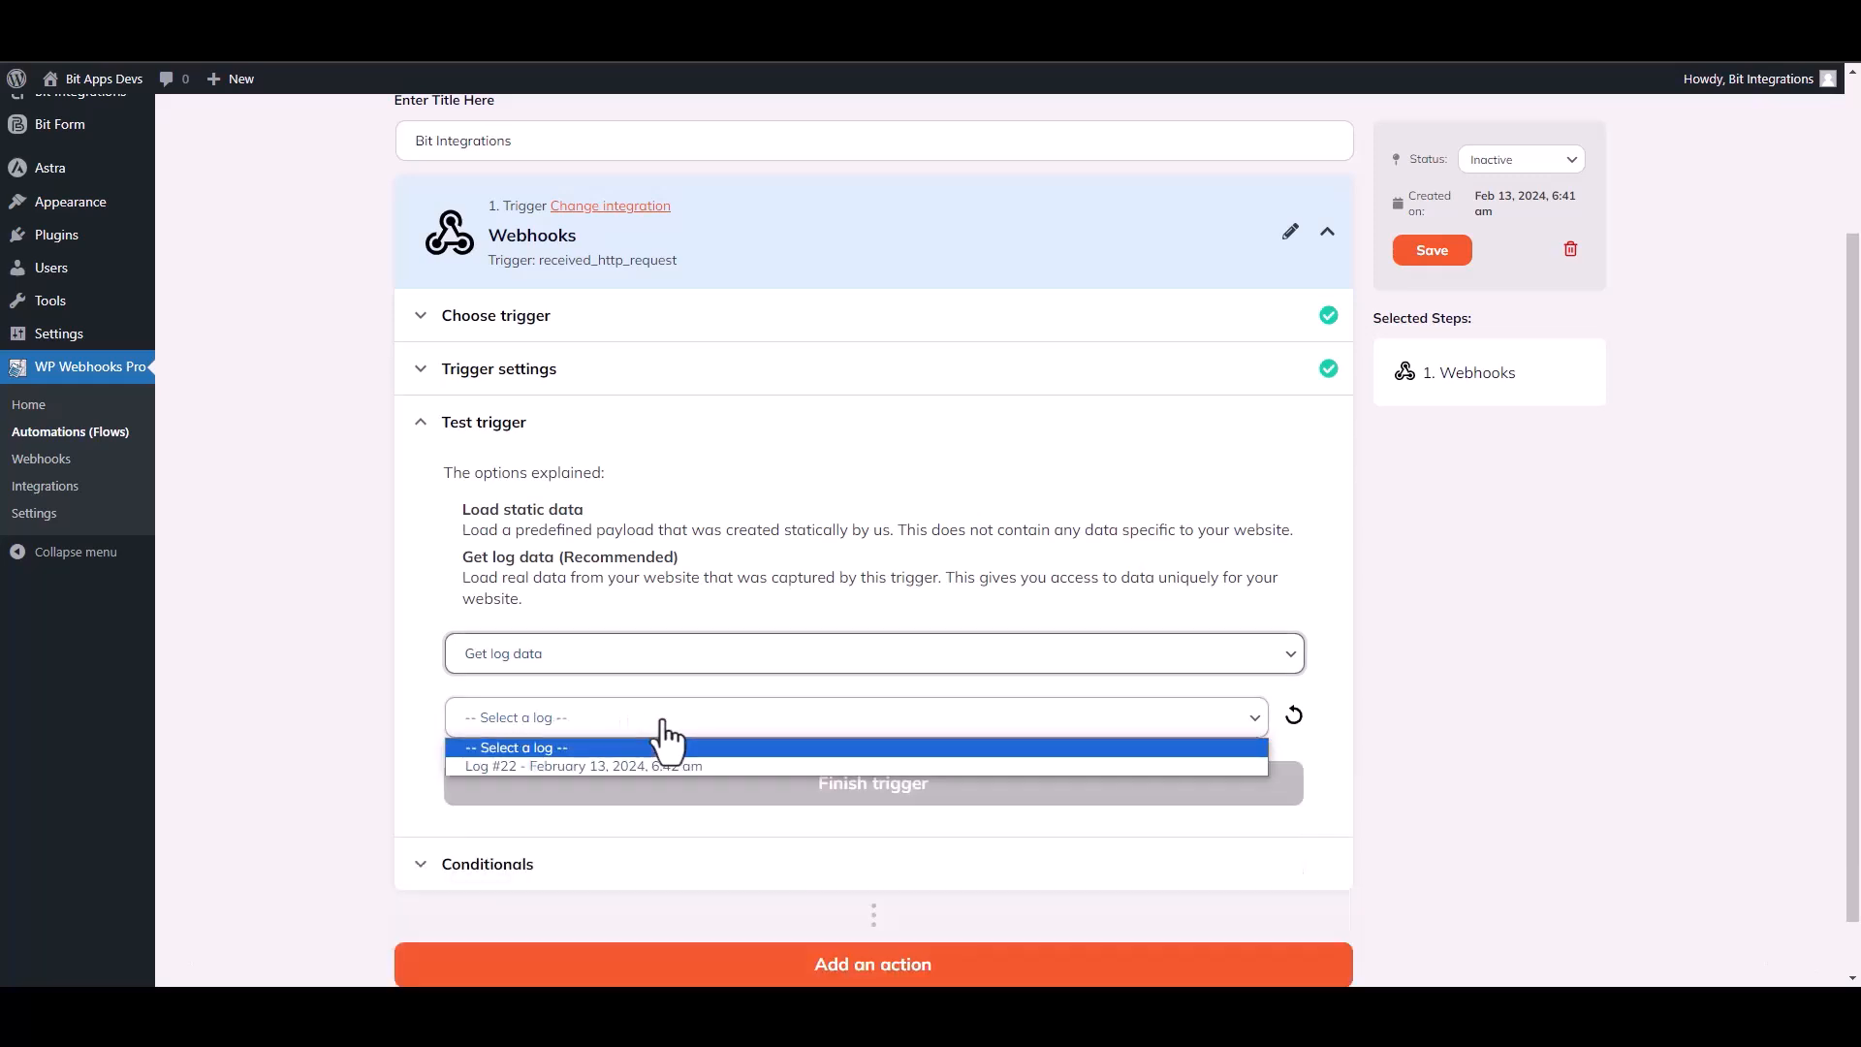
pyautogui.click(572, 768)
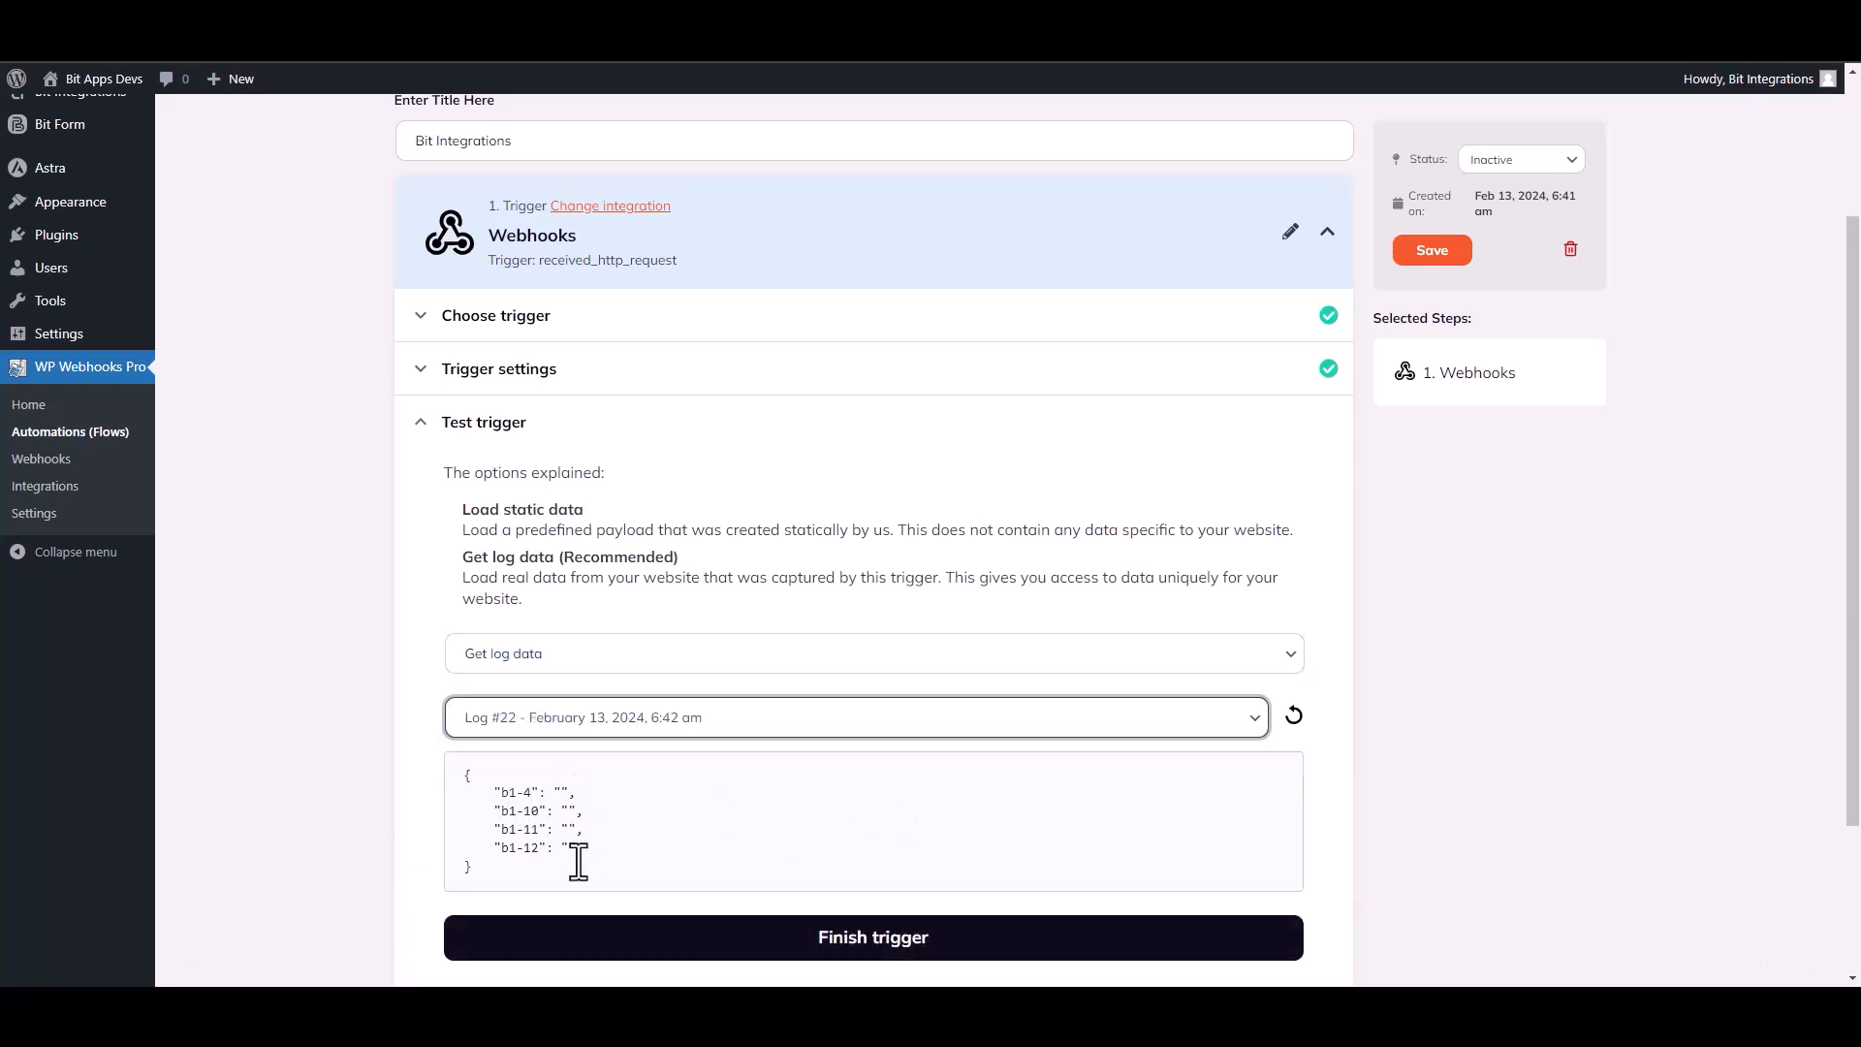
pyautogui.click(872, 940)
pyautogui.scroll(-2, 1648, 710)
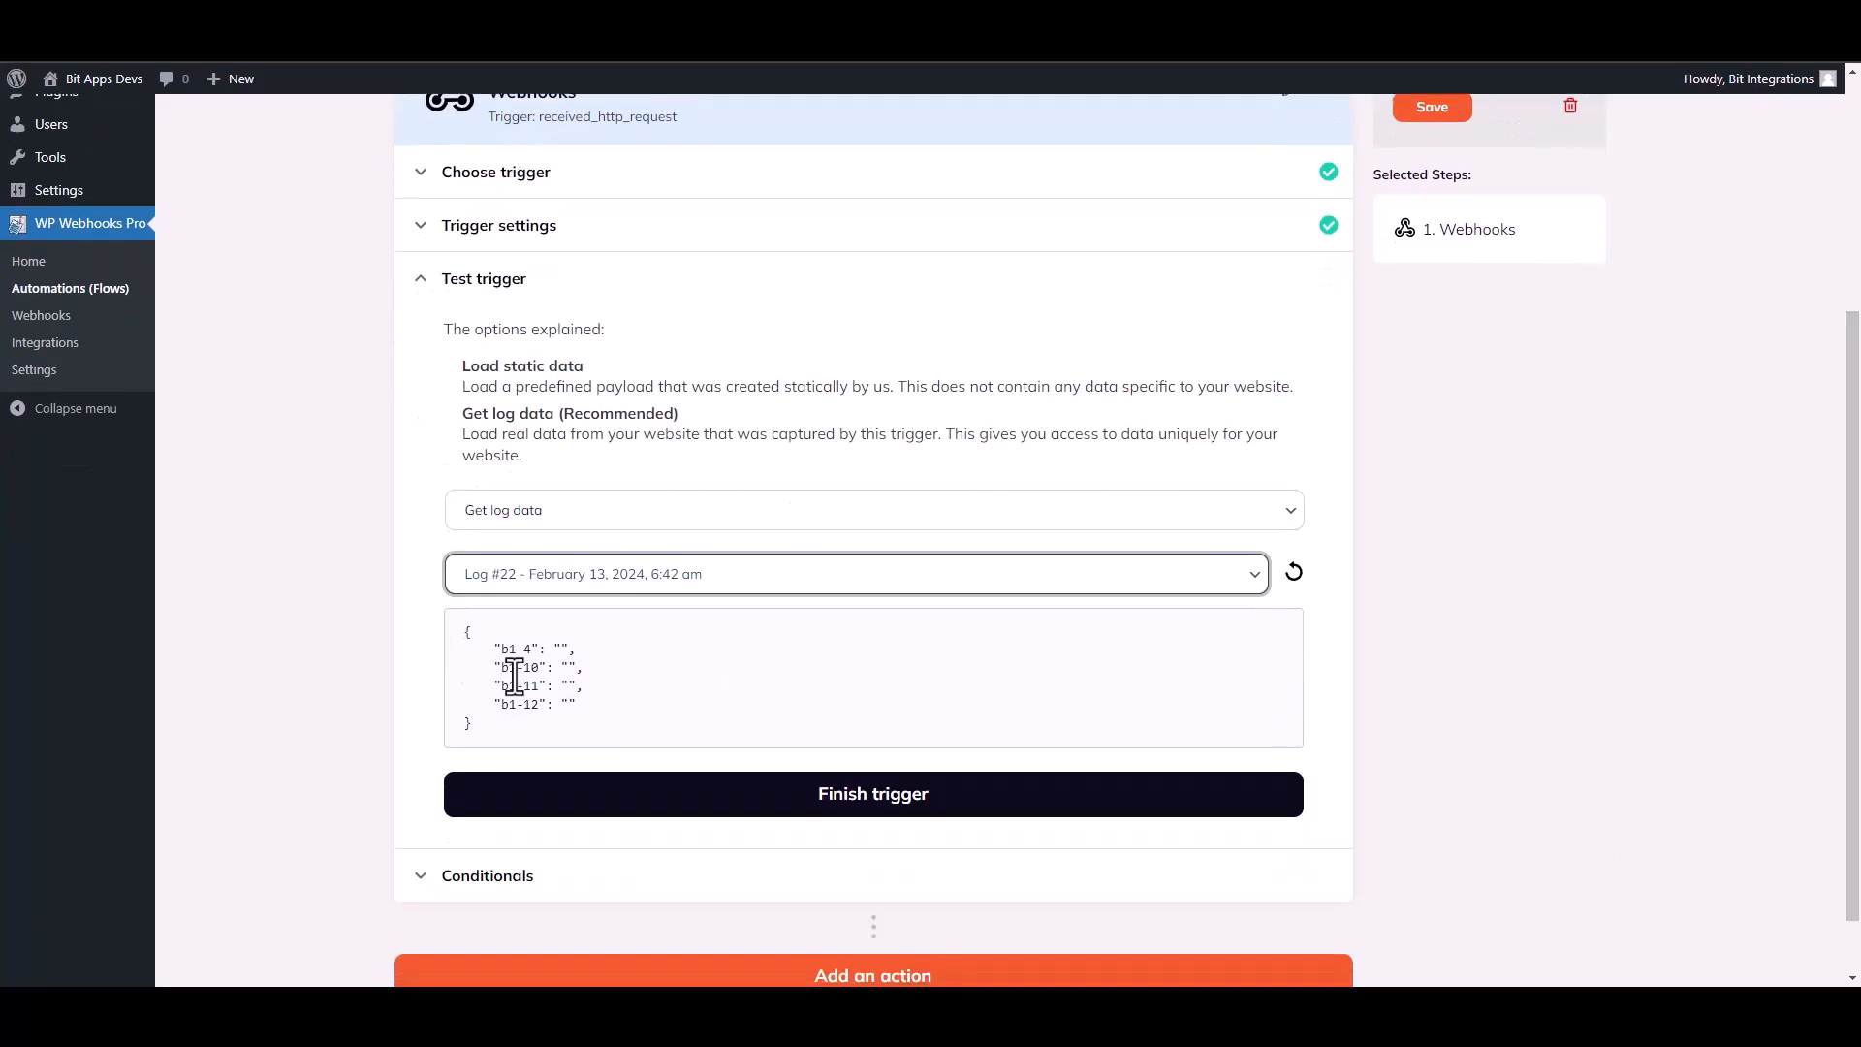
pyautogui.click(892, 808)
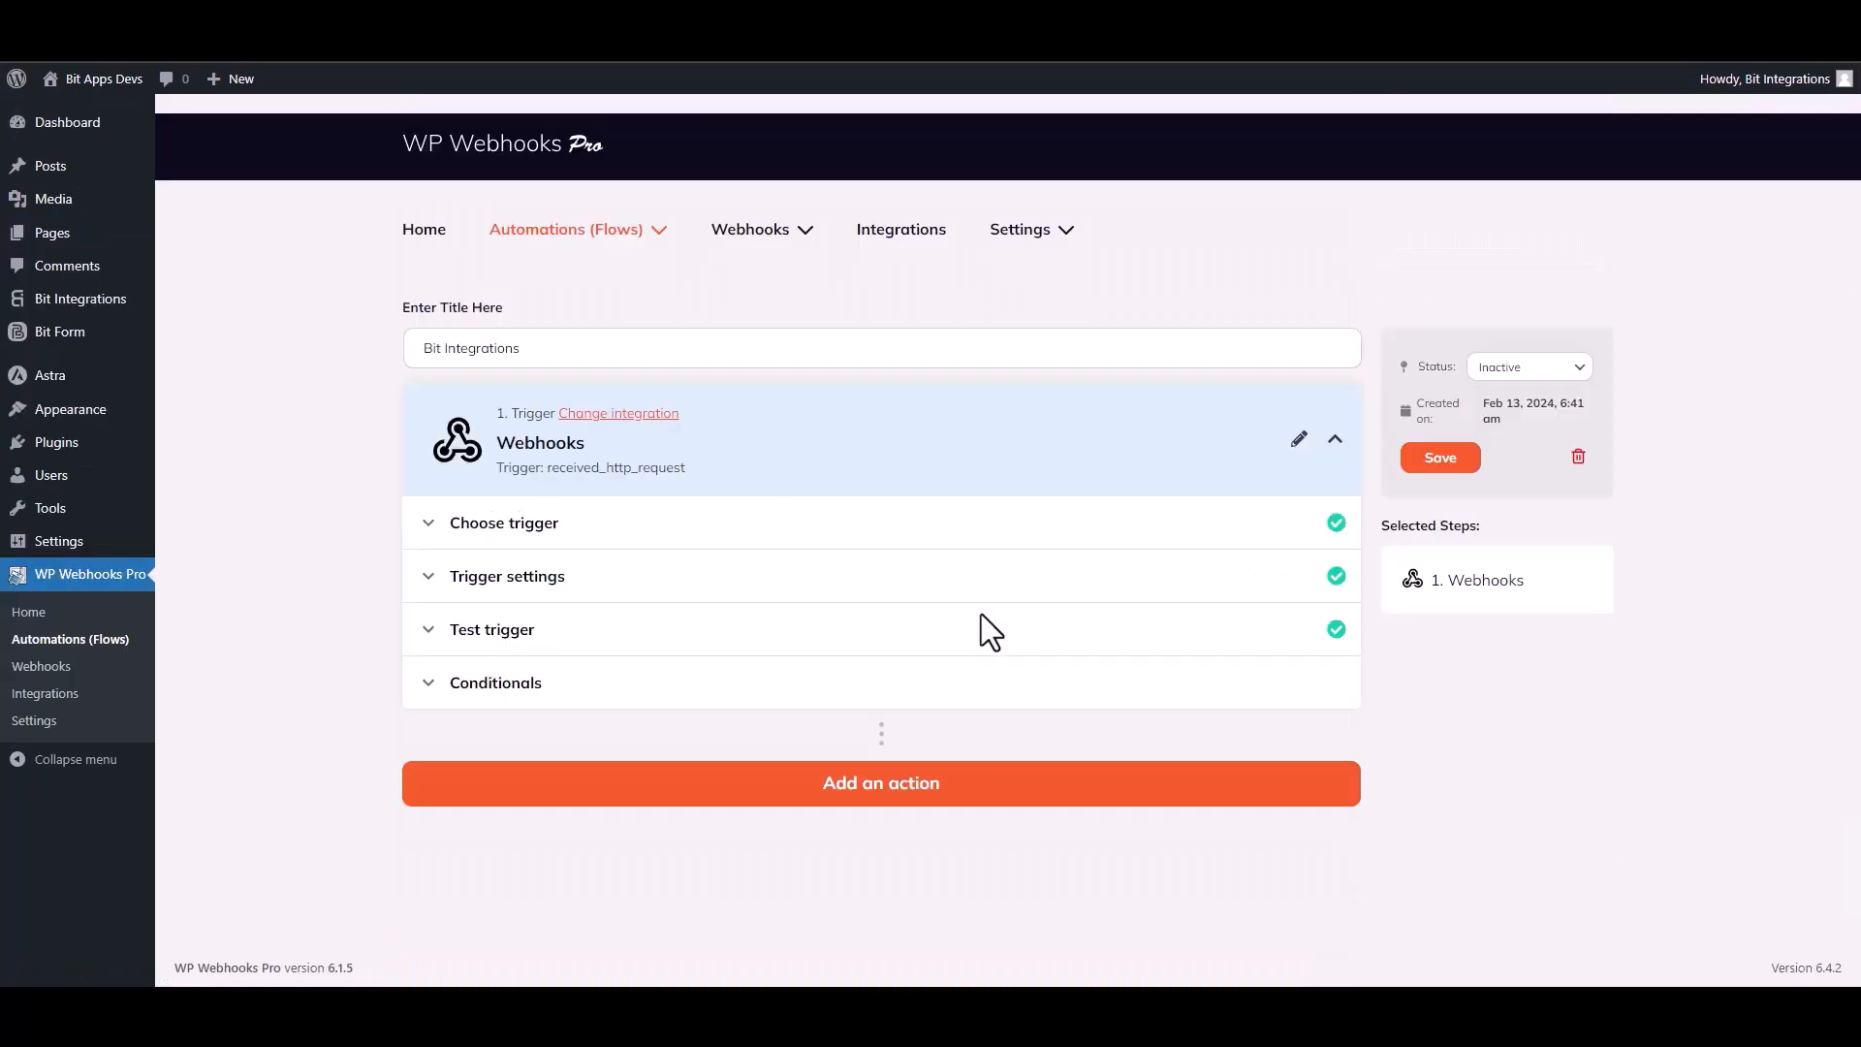
# - Add a WordPress action to the flow and set its action to "Create user"
pyautogui.click(919, 795)
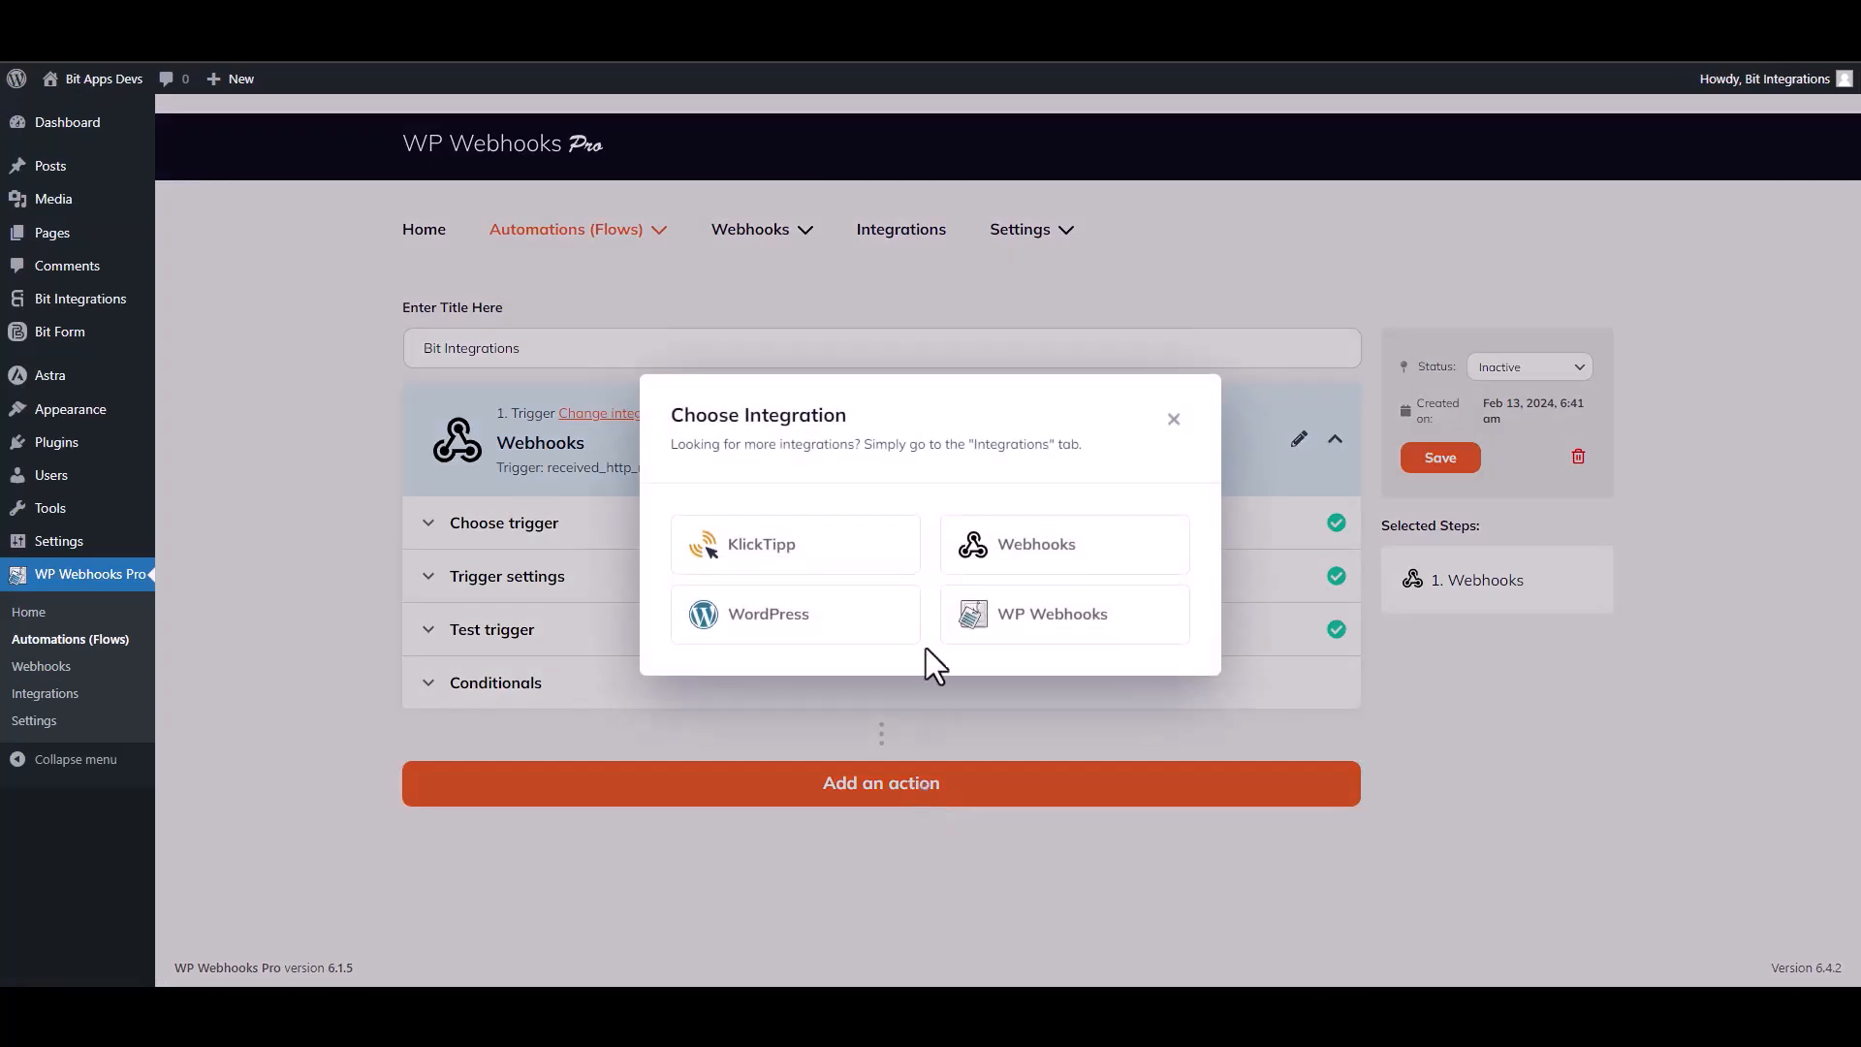
pyautogui.click(820, 640)
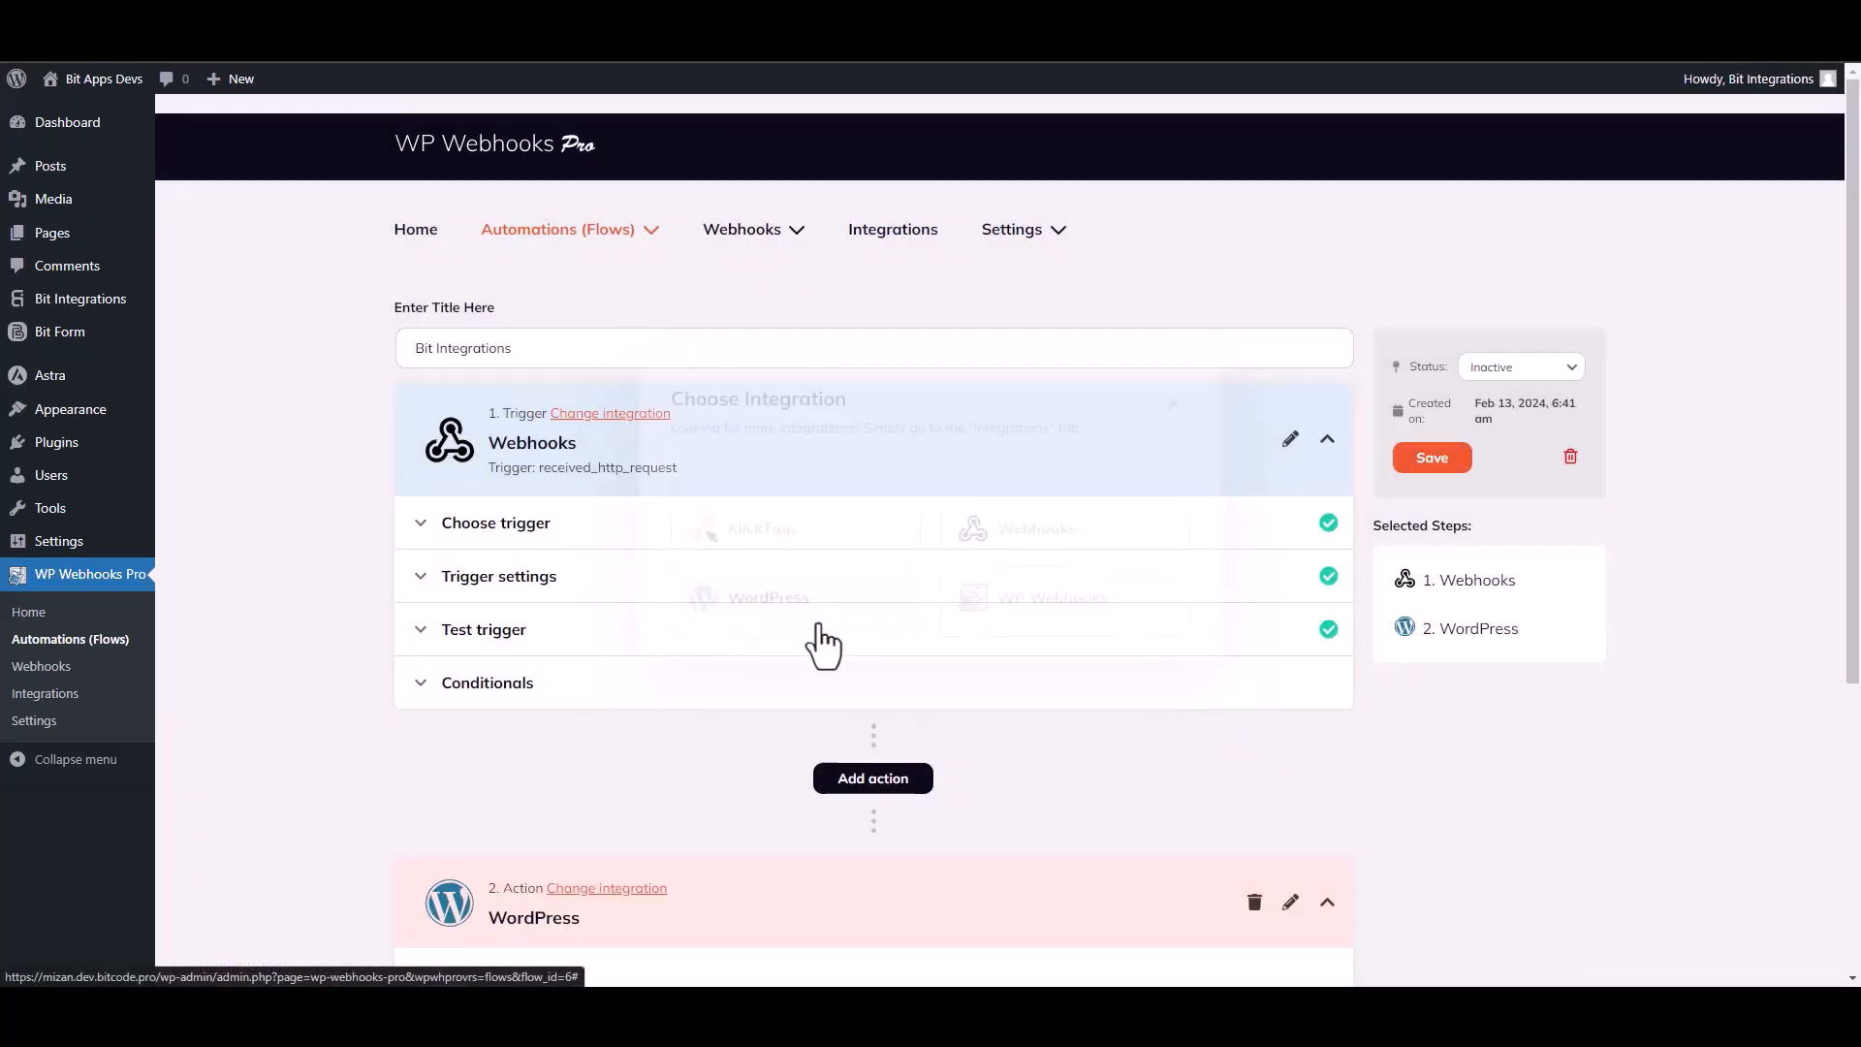
pyautogui.click(506, 625)
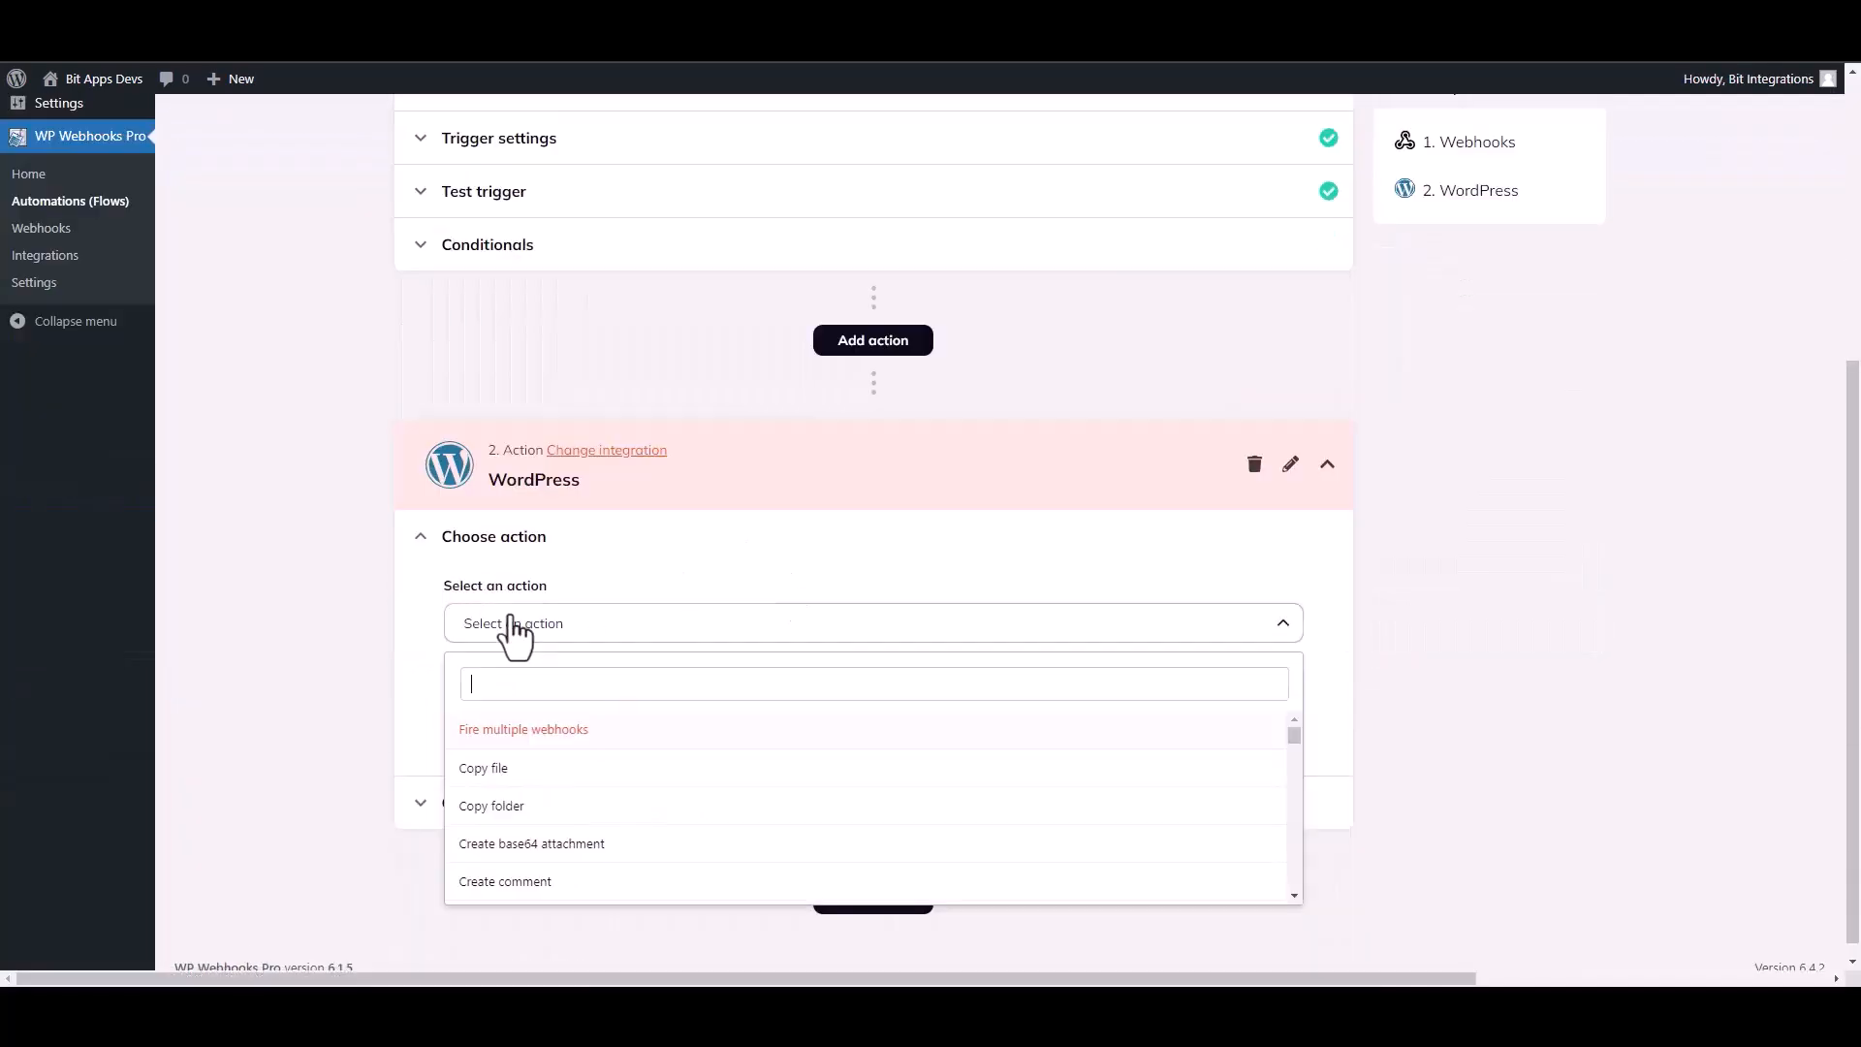
pyautogui.write('crea')
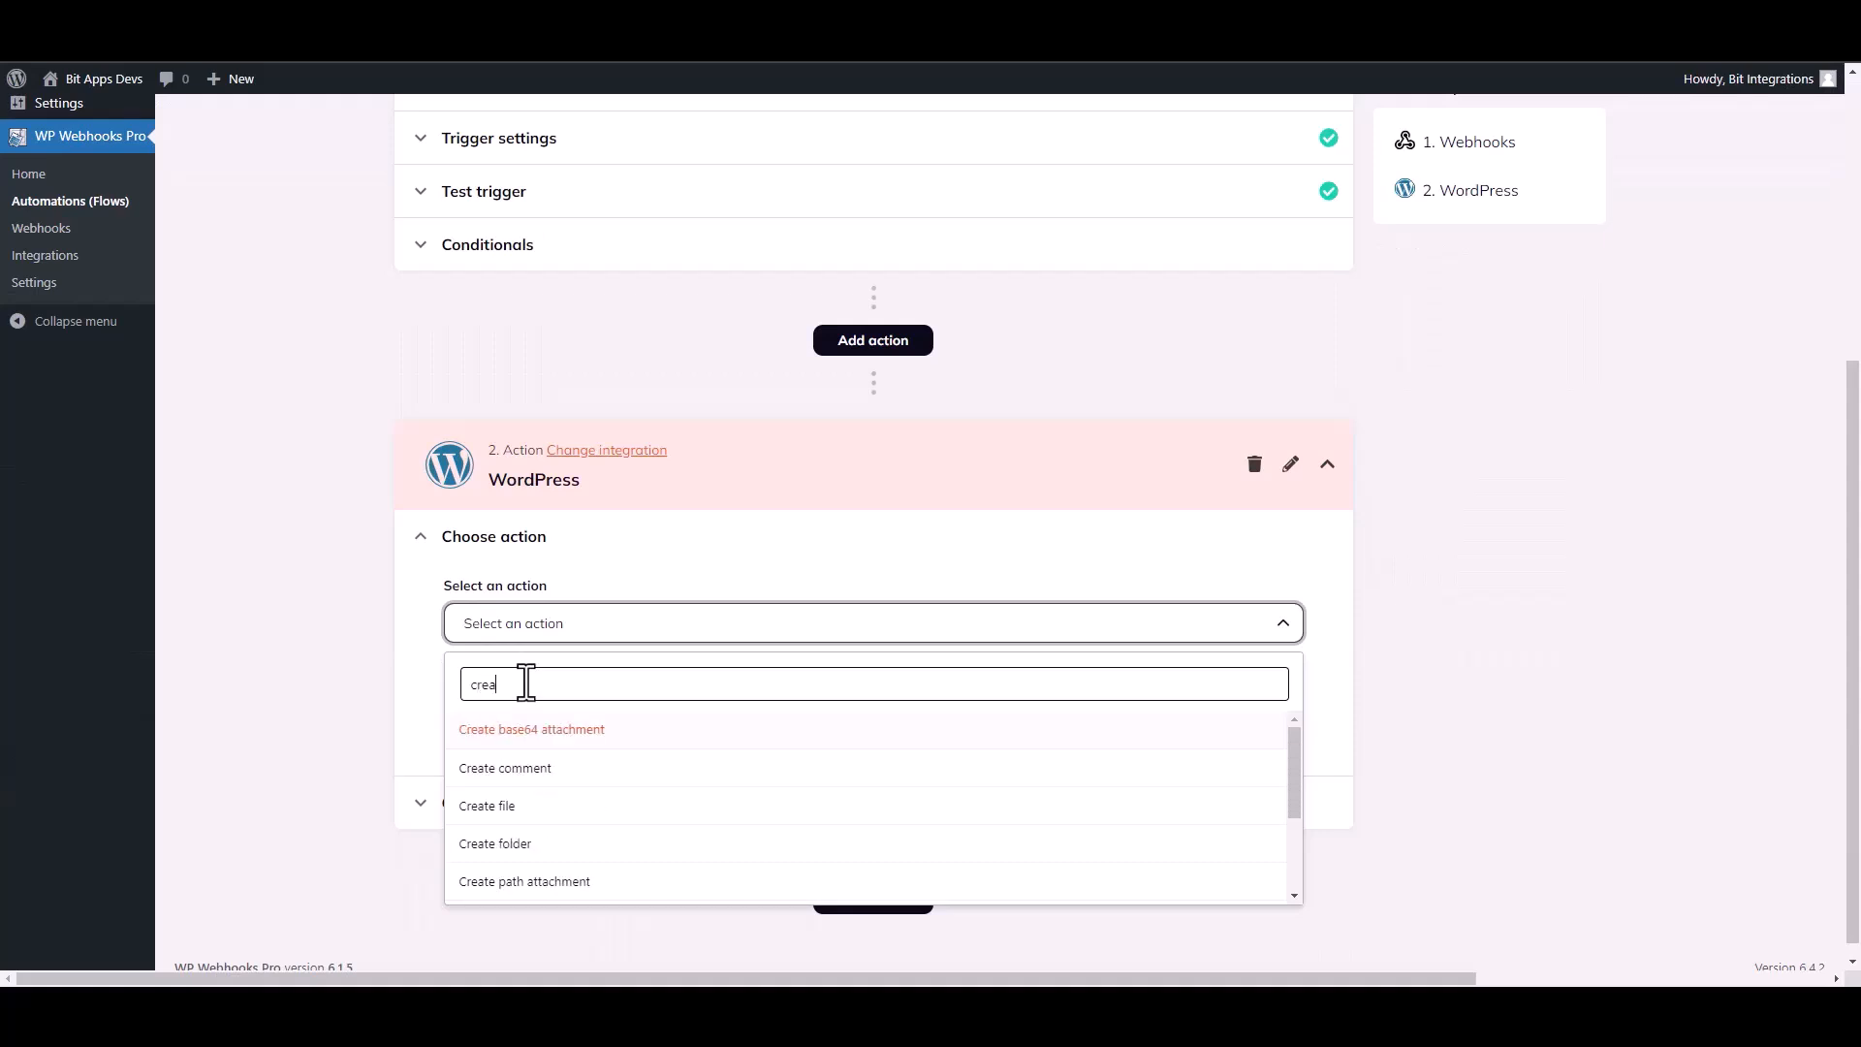
pyautogui.write('te us')
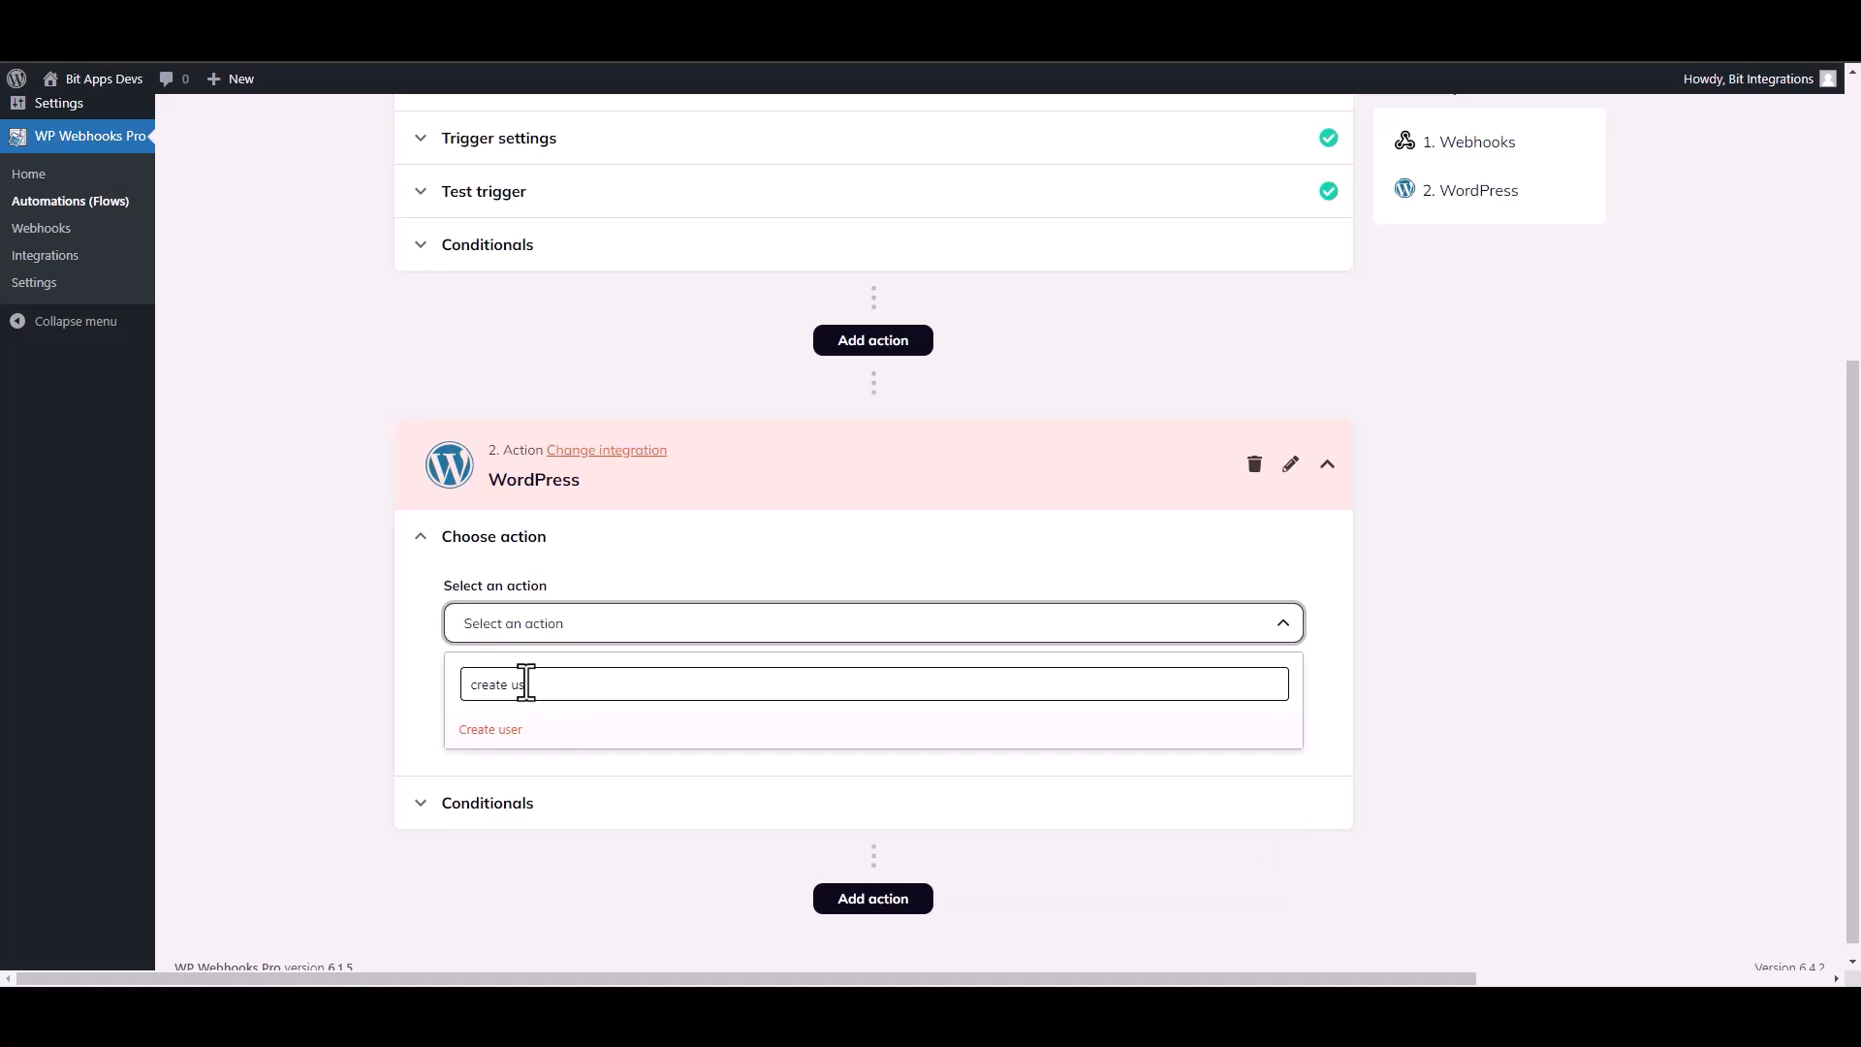
pyautogui.click(482, 729)
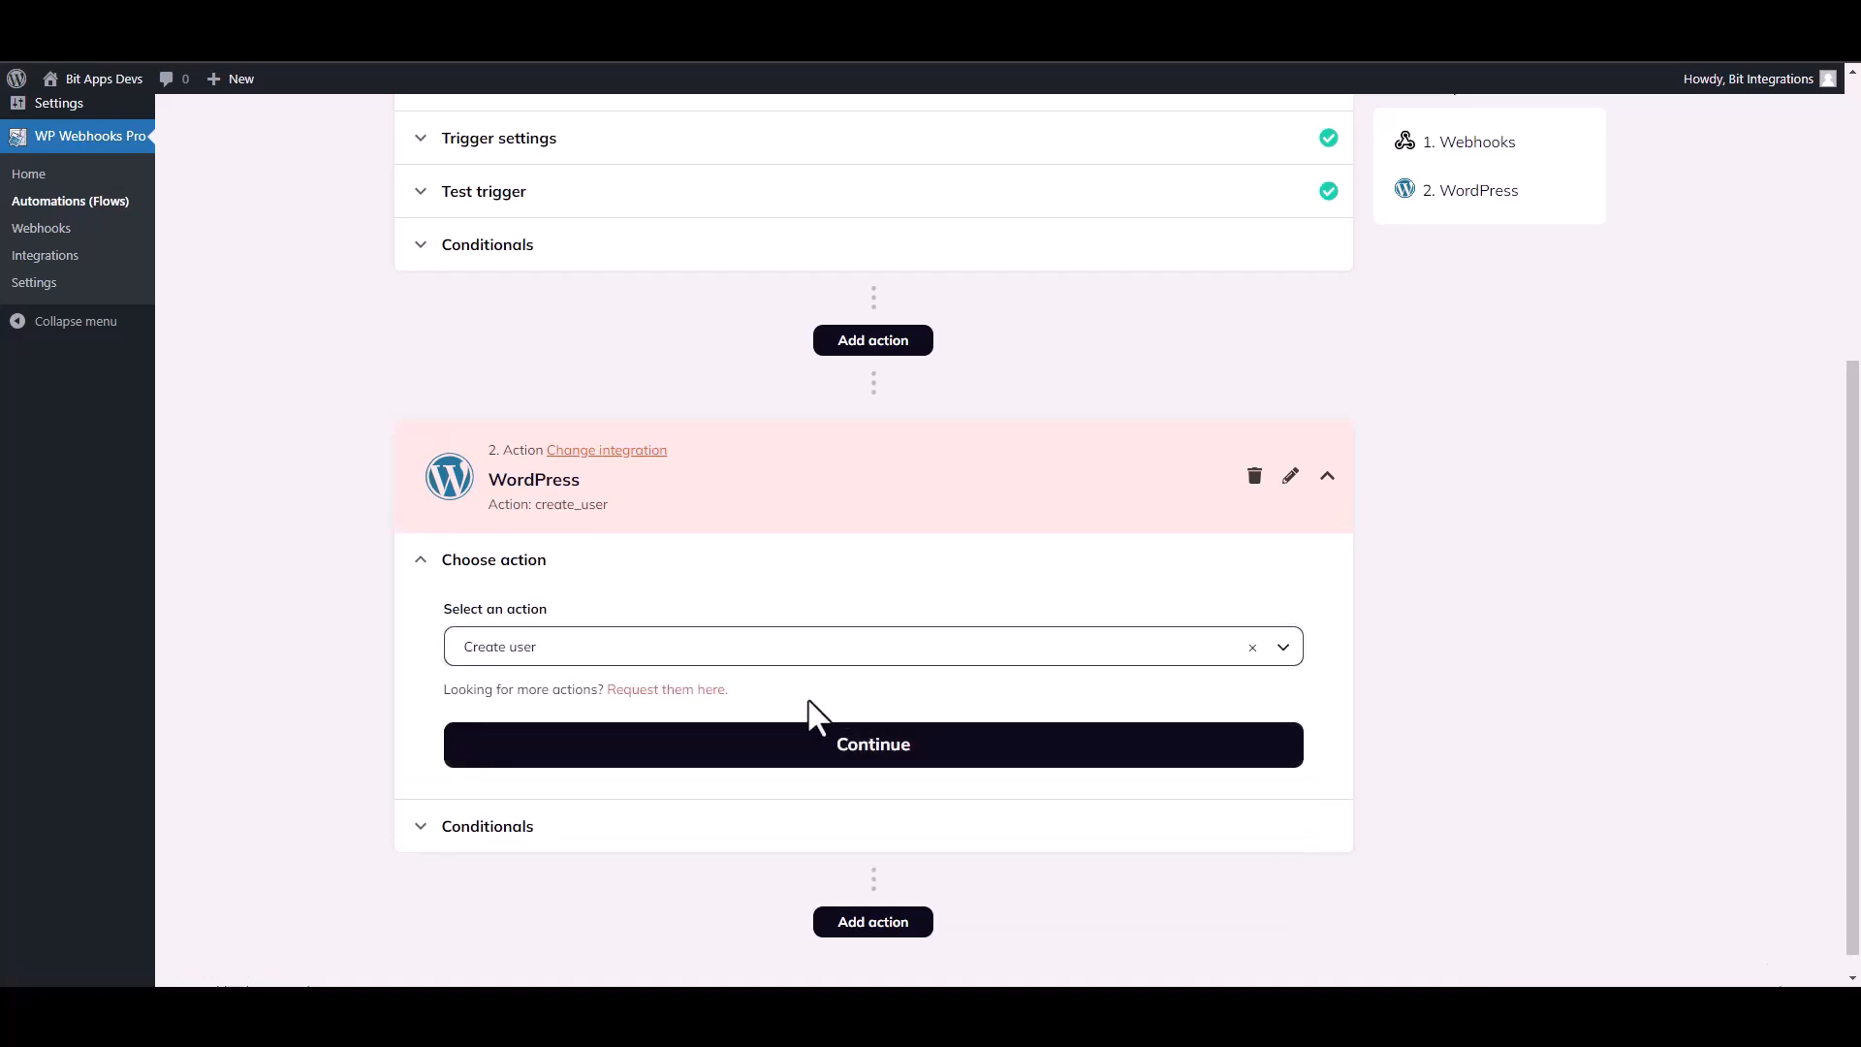
pyautogui.click(840, 749)
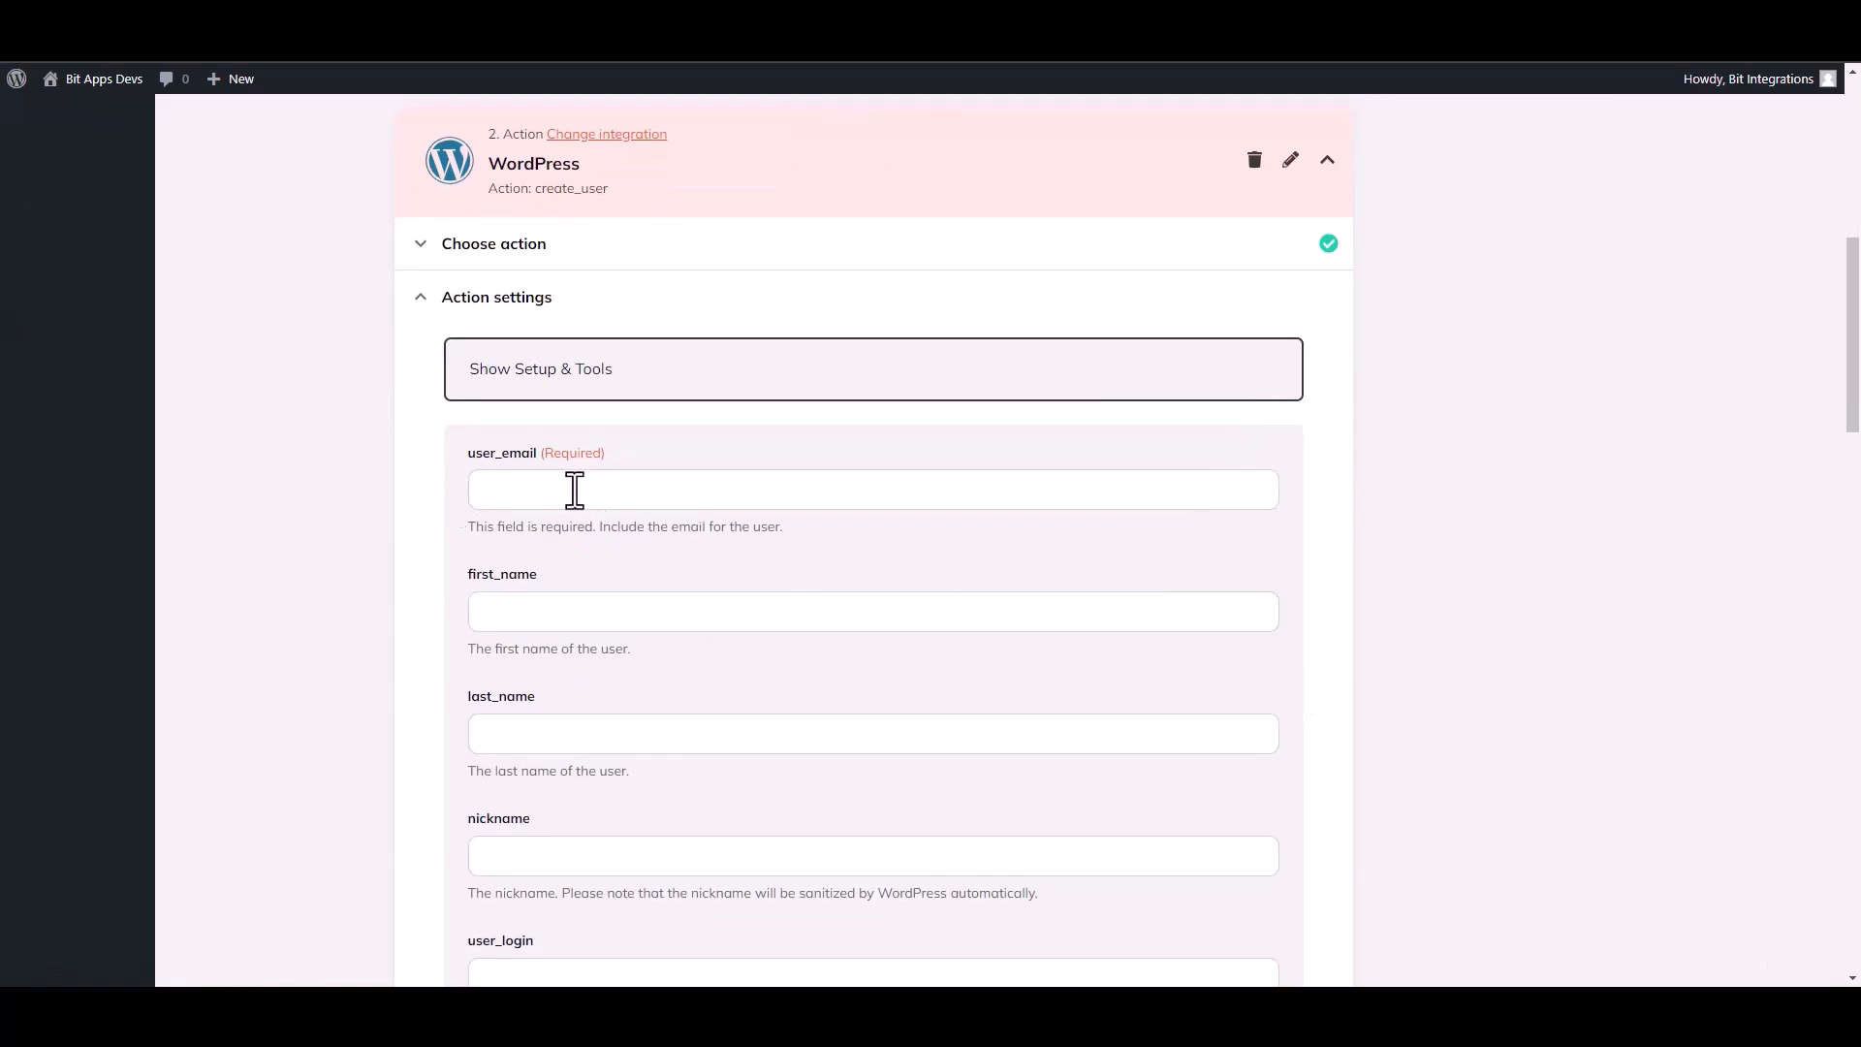
# - Map user_email to {b1-4} and first_name to {b1-10} from the Webhooks trigger data
pyautogui.click(575, 489)
pyautogui.click(607, 620)
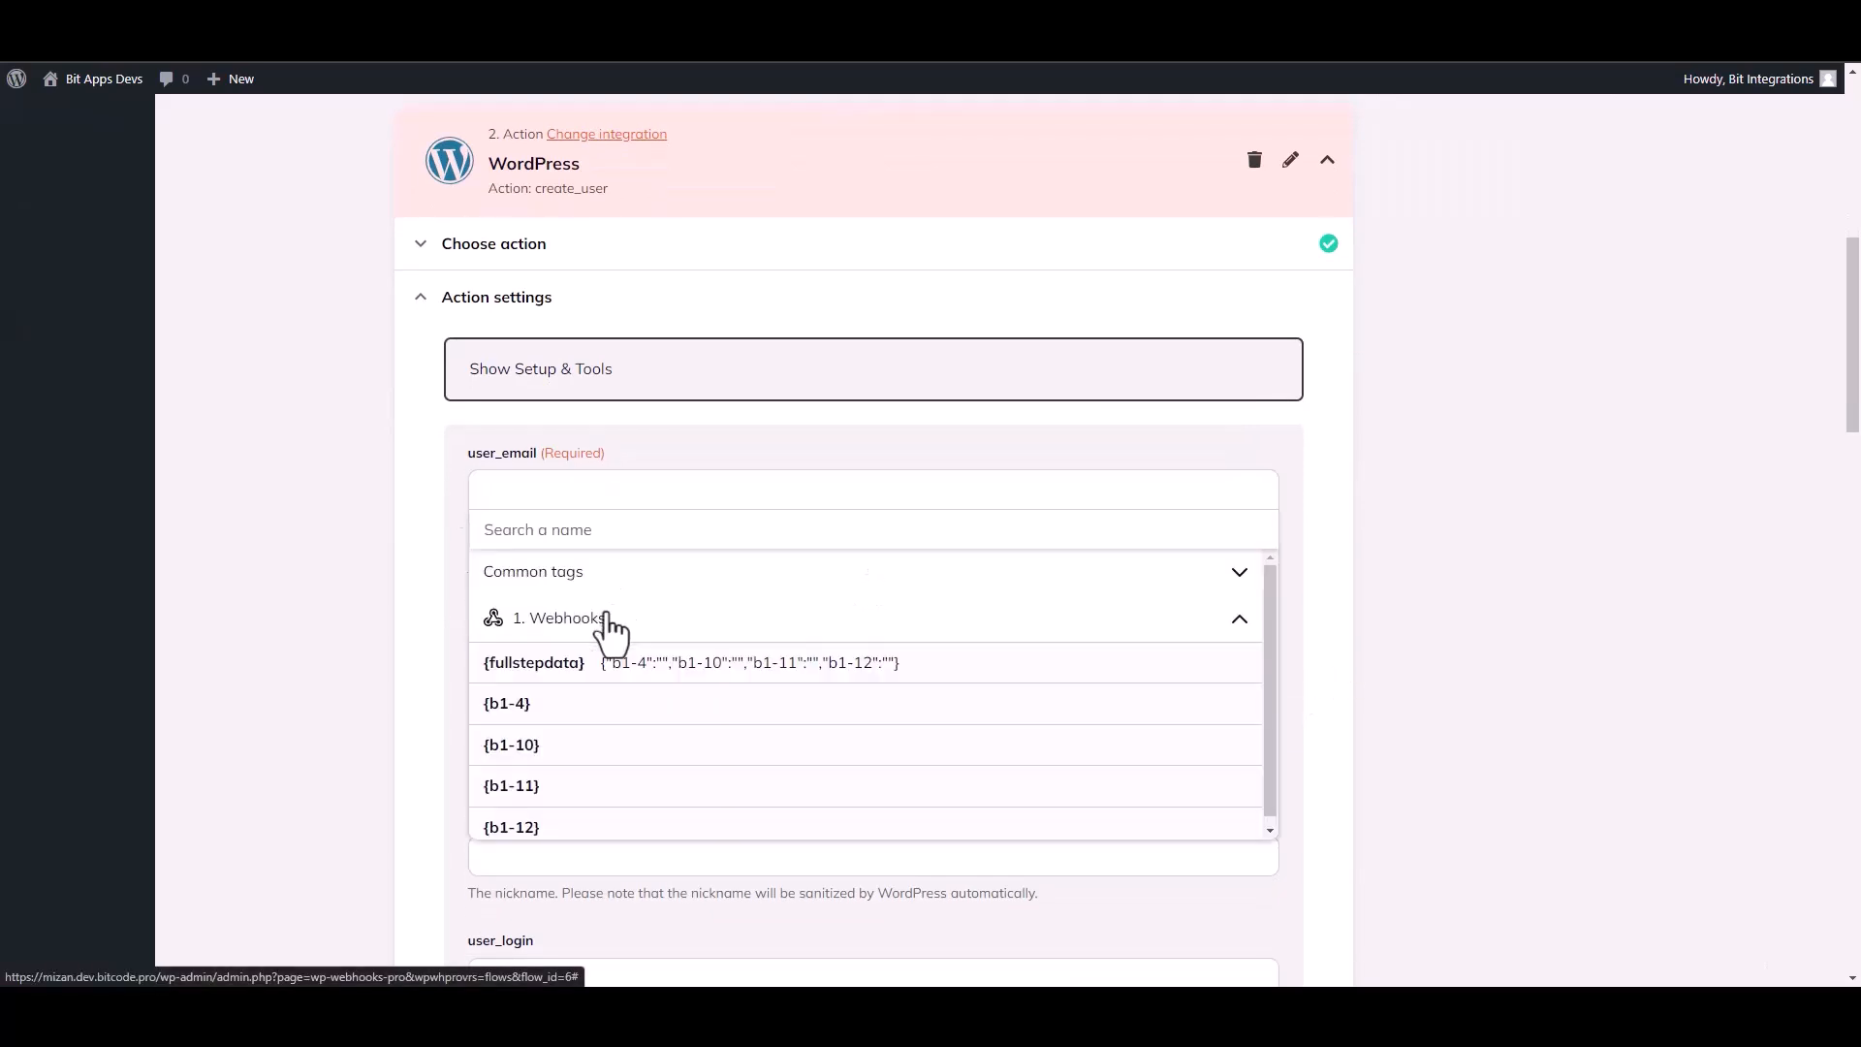
pyautogui.click(555, 717)
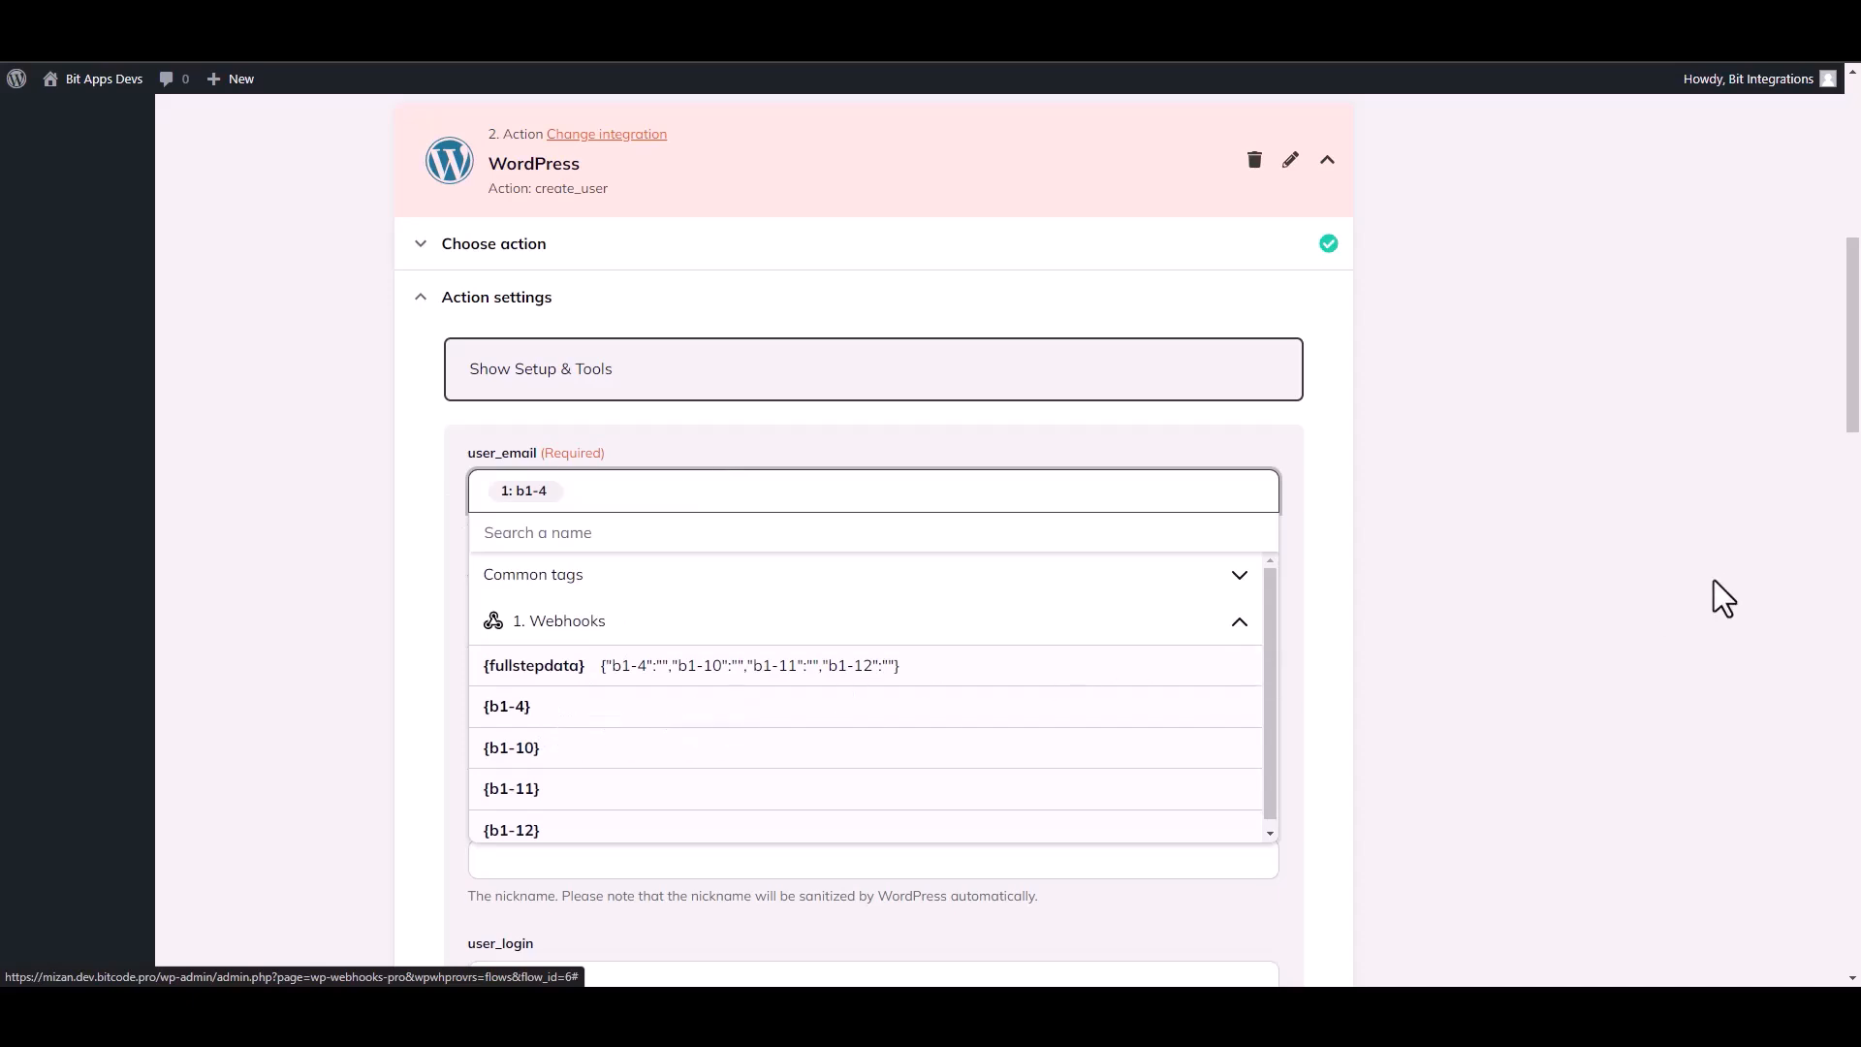
pyautogui.click(1643, 535)
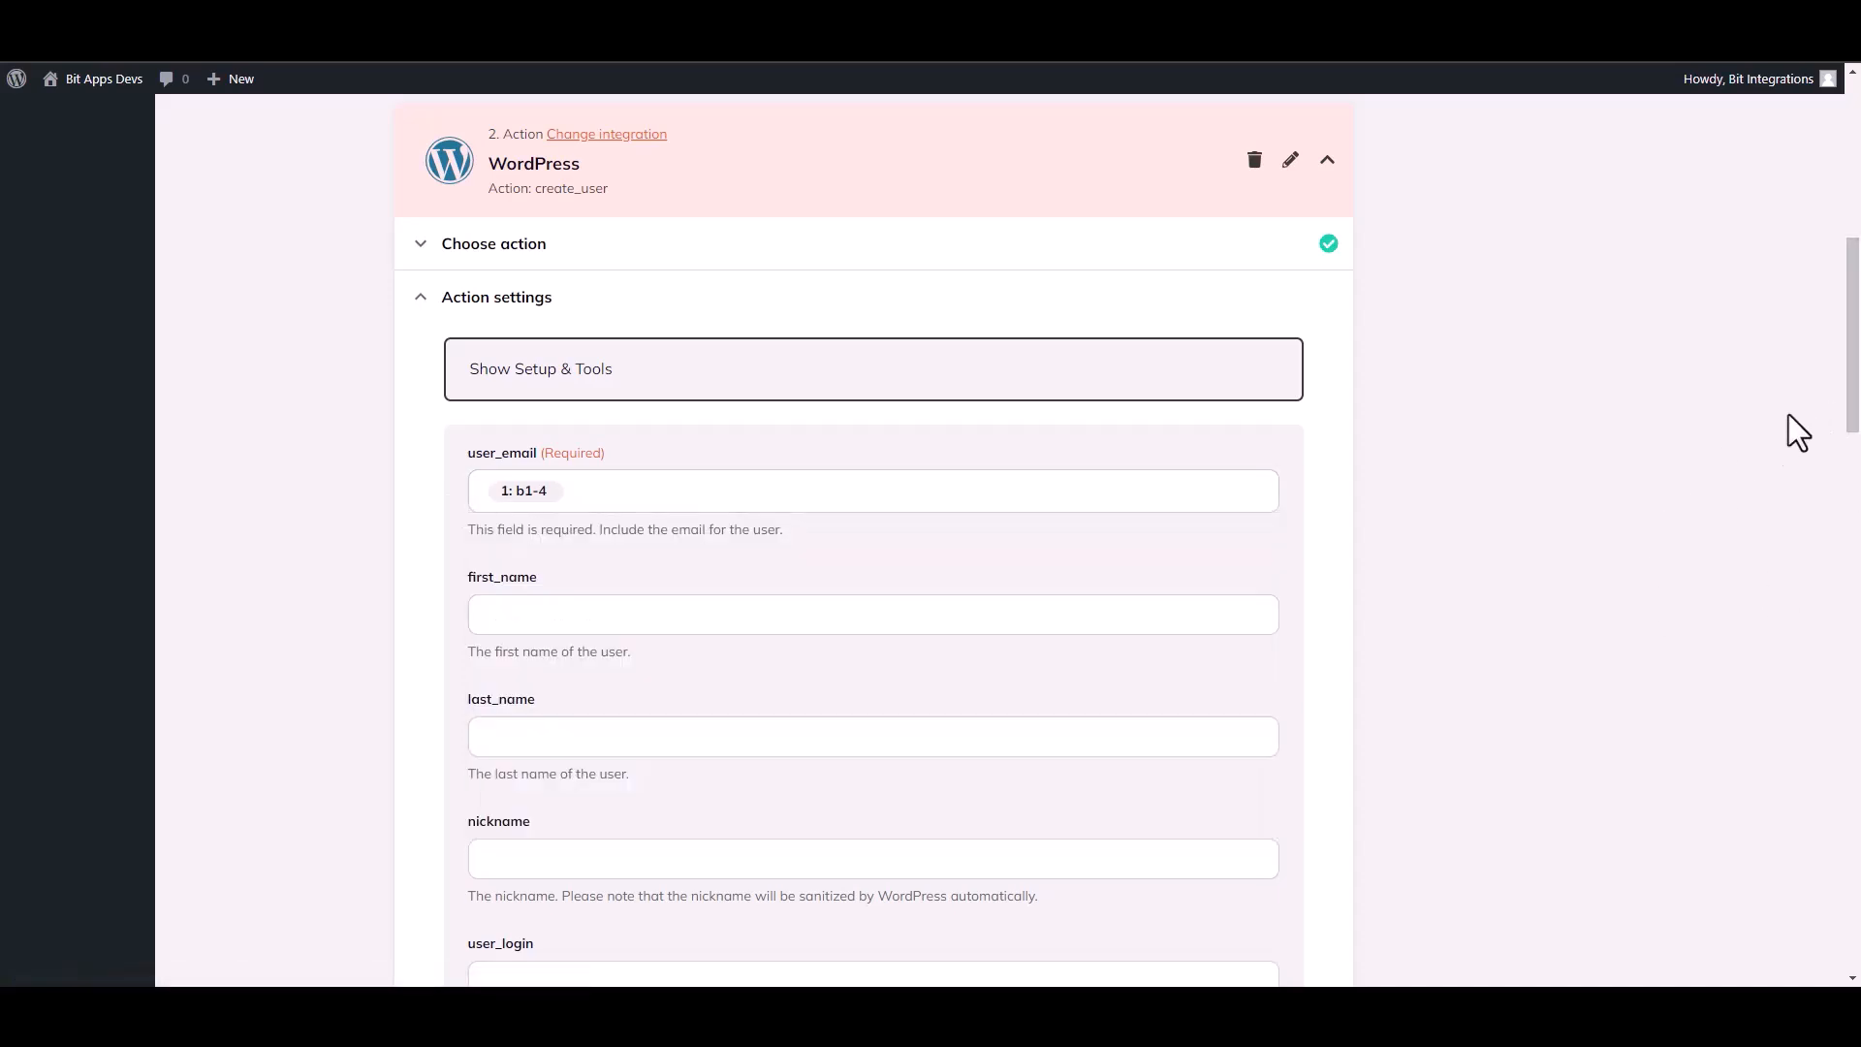
pyautogui.scroll(-3, 785, 378)
pyautogui.click(701, 386)
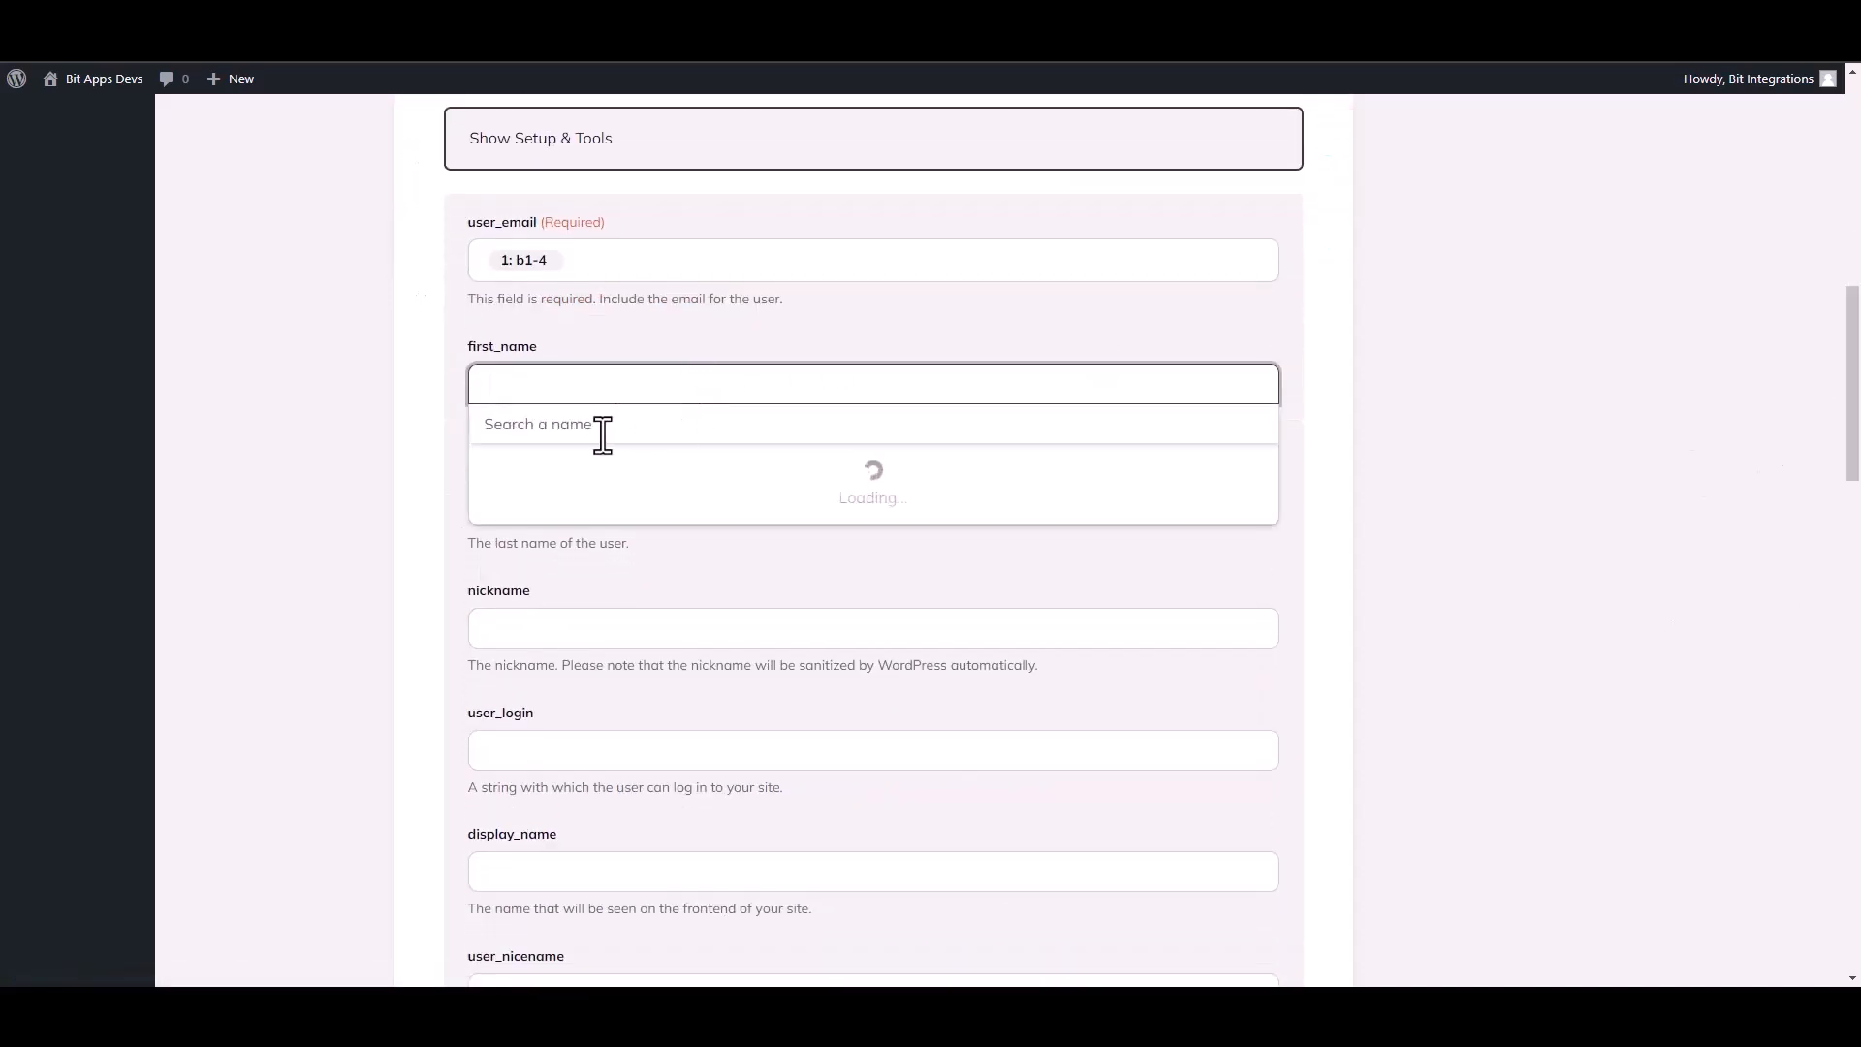
pyautogui.click(566, 511)
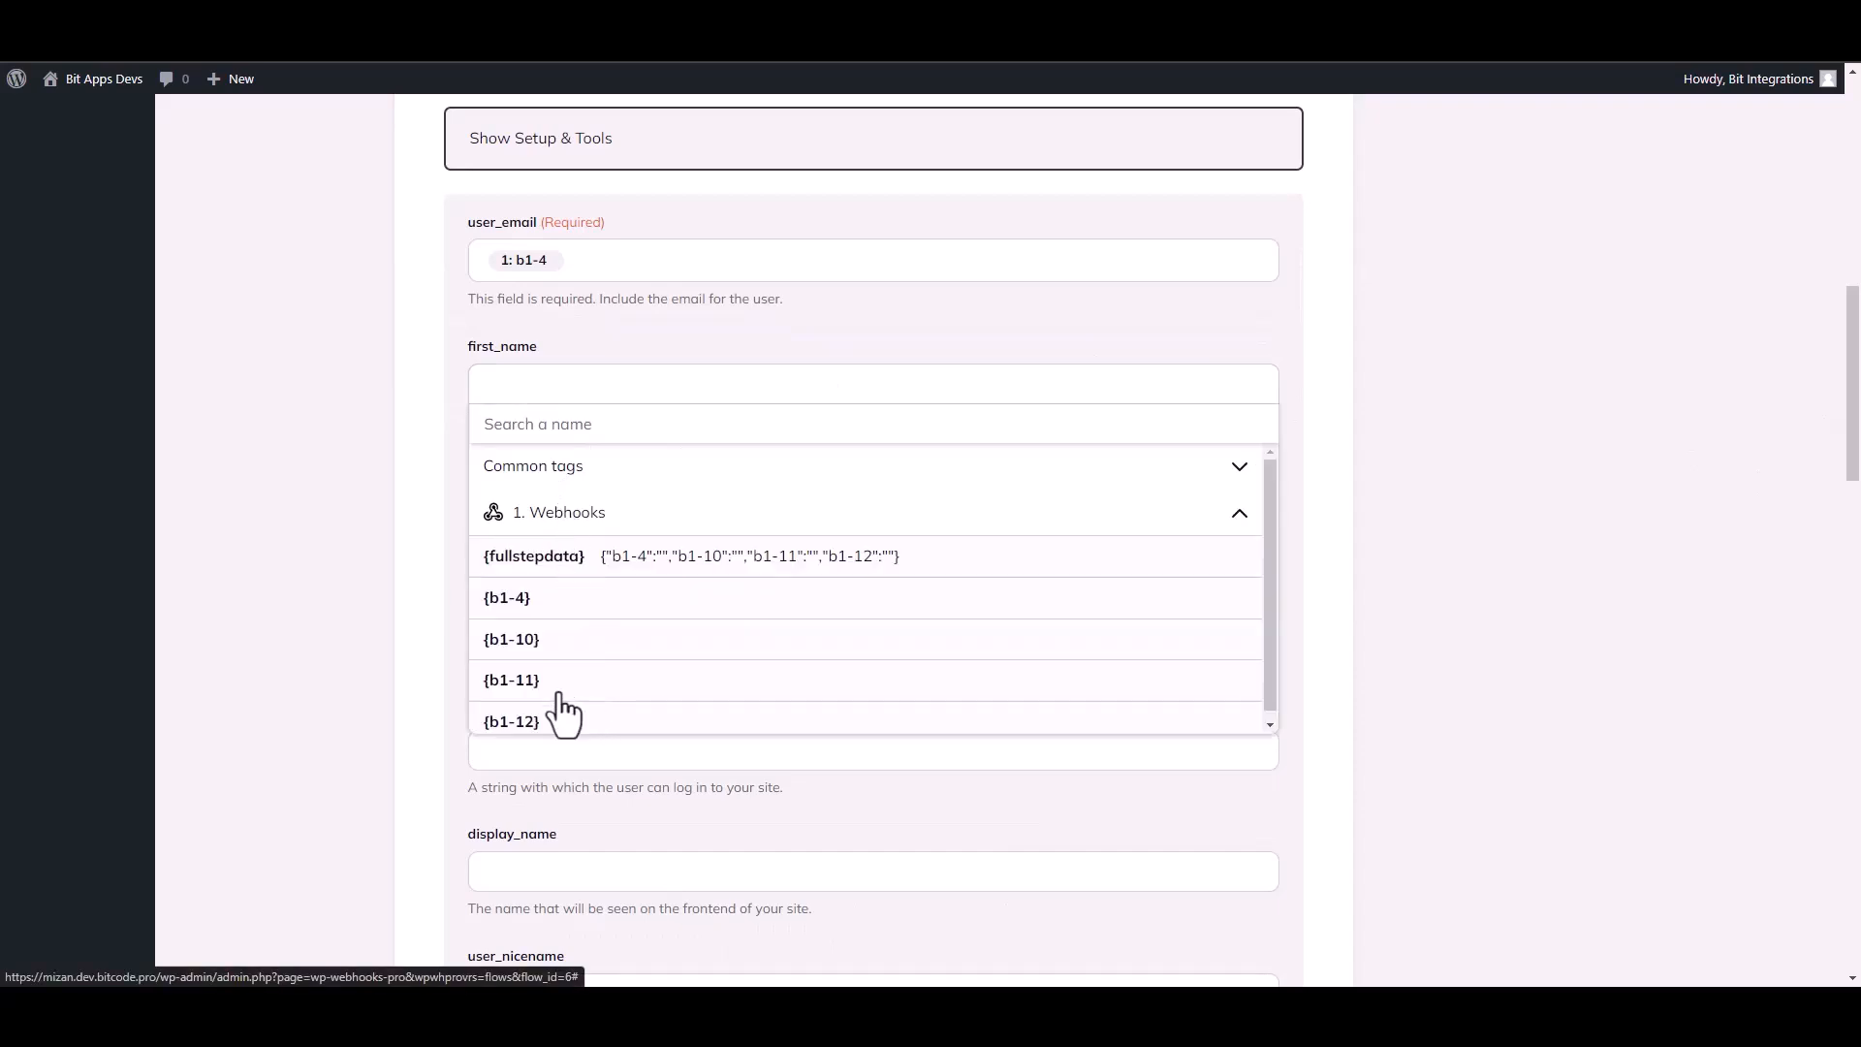
pyautogui.click(534, 647)
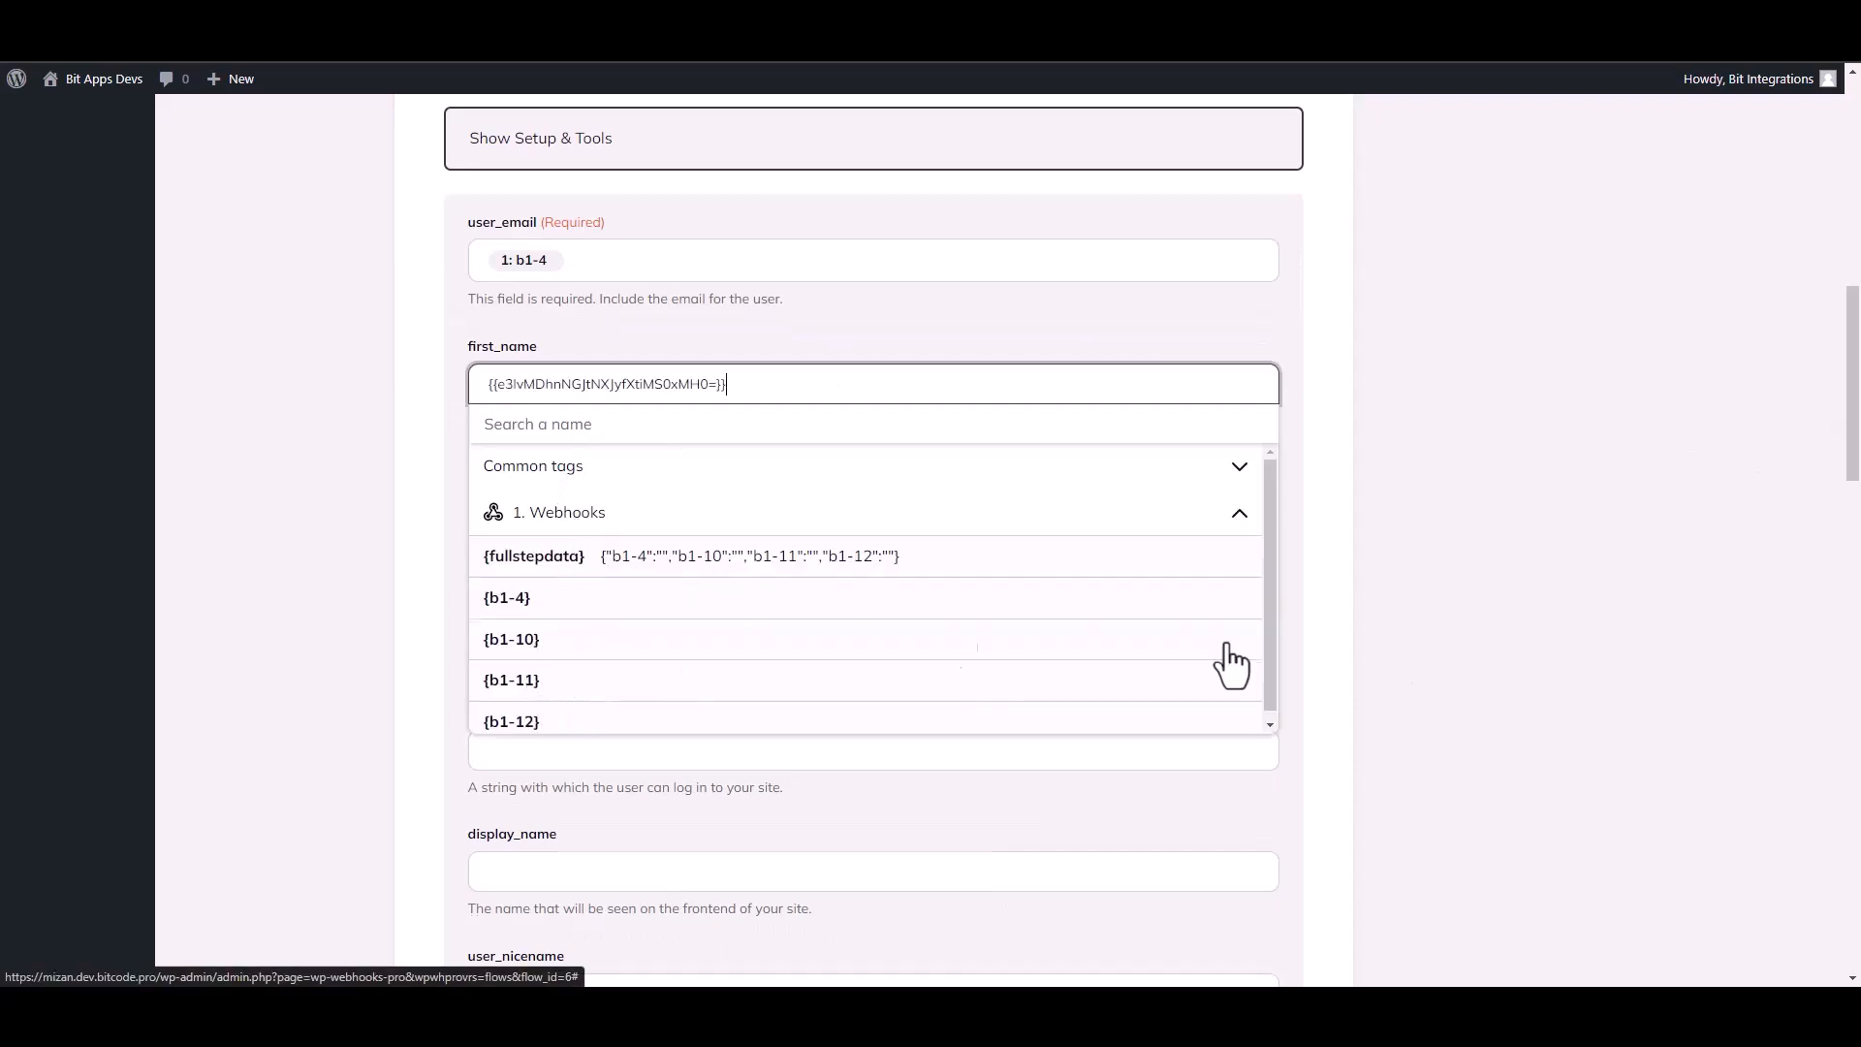
pyautogui.click(1612, 631)
# - Map last_name to {b1-12} from the Webhooks trigger data and save the action fields
pyautogui.click(659, 505)
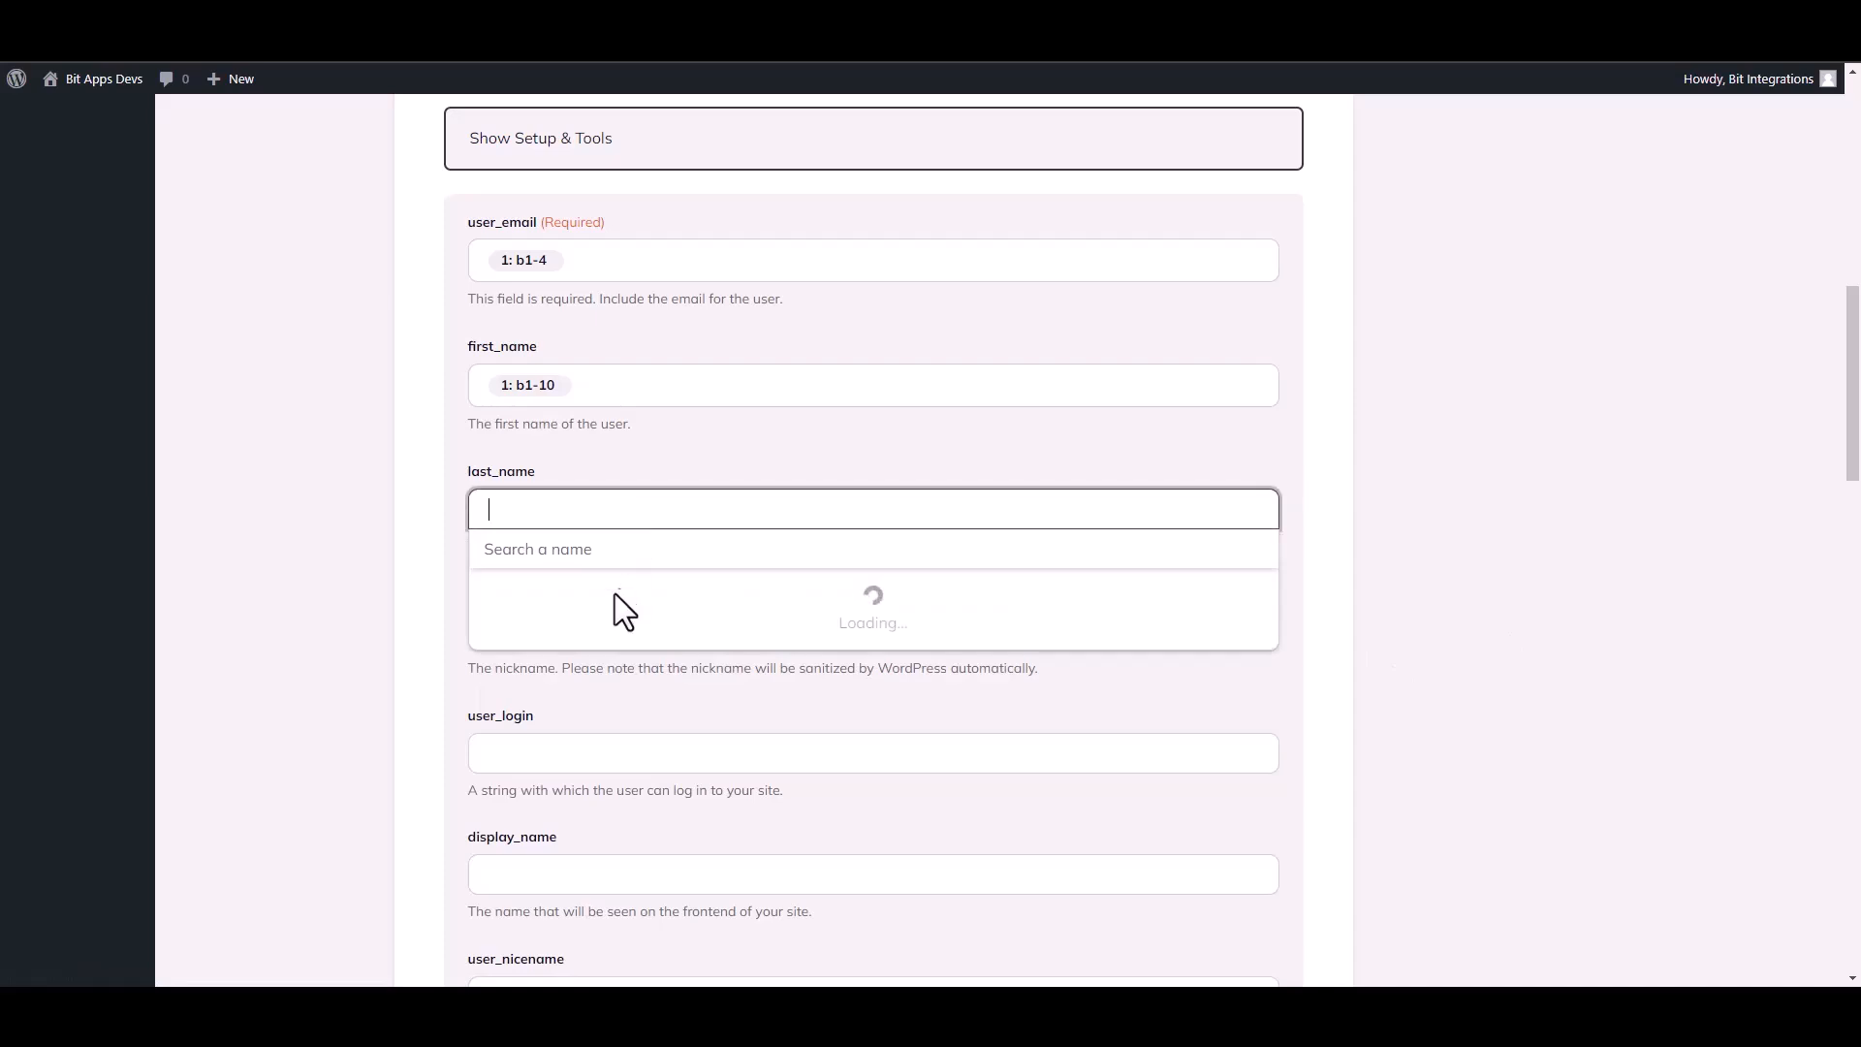
pyautogui.click(623, 636)
pyautogui.click(532, 849)
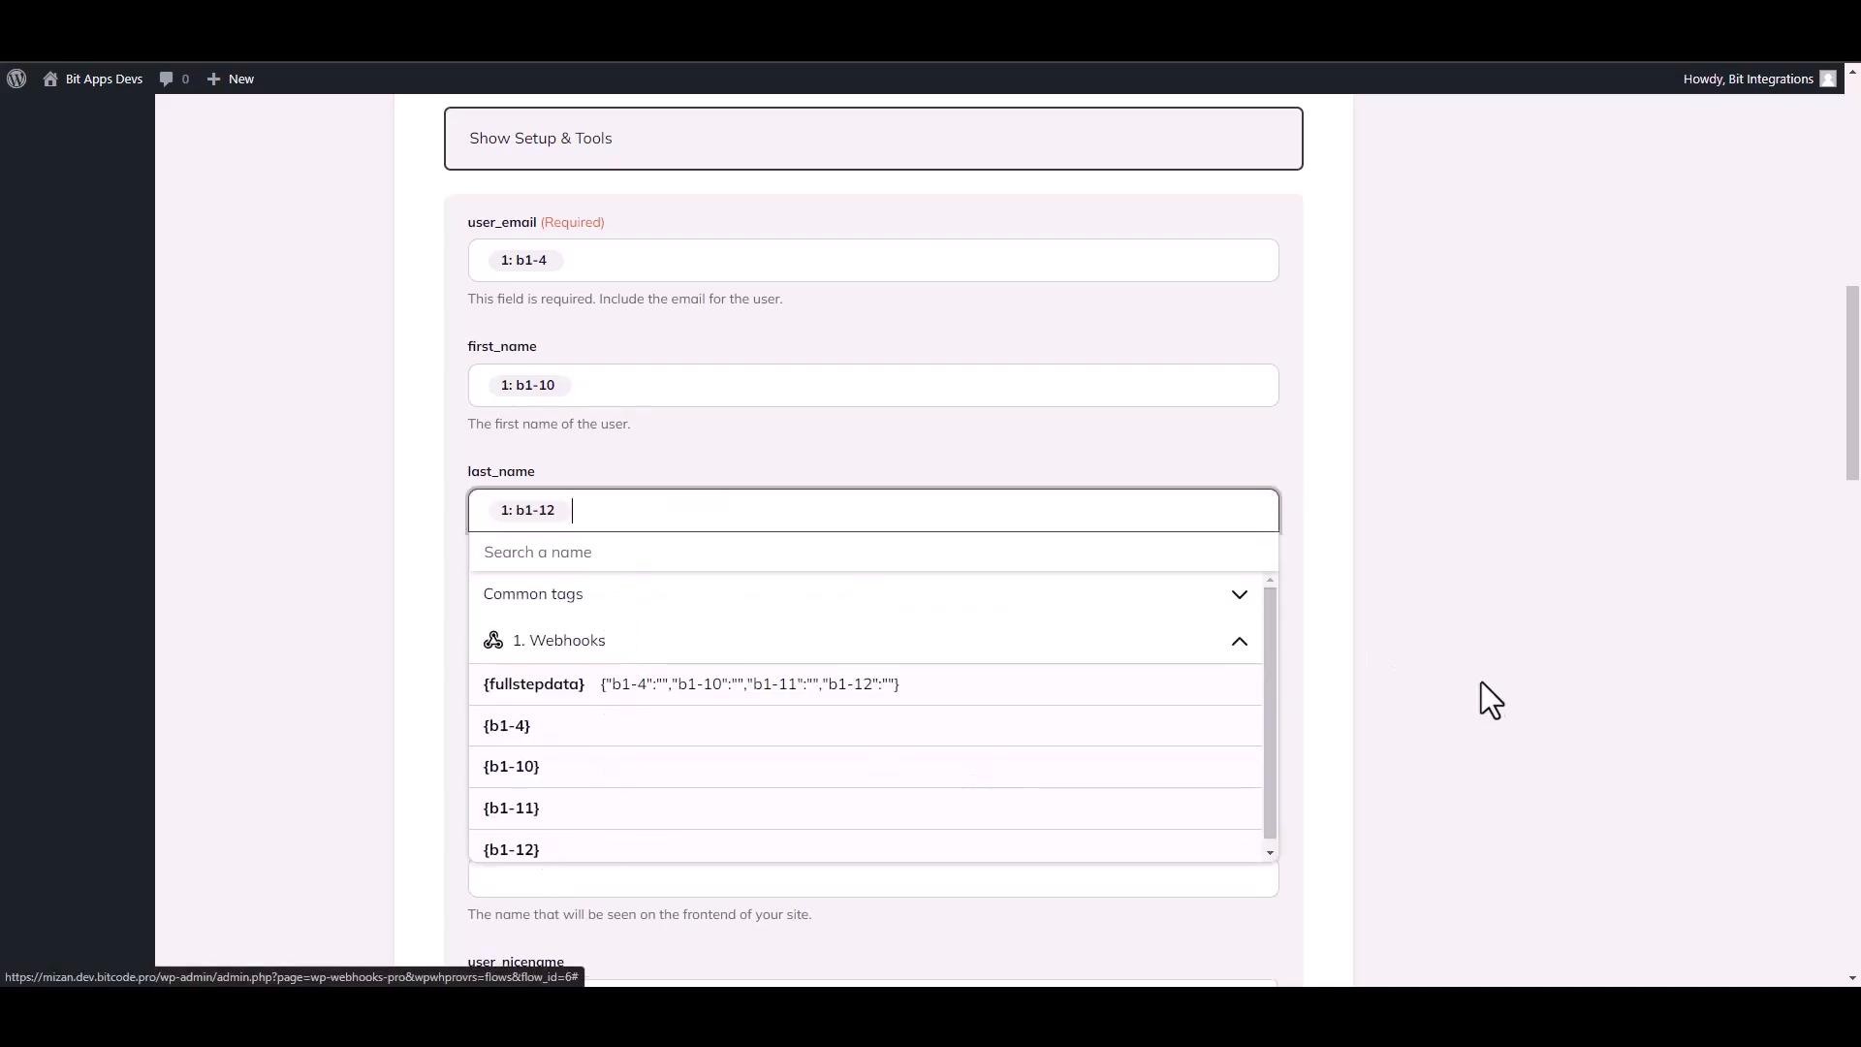
pyautogui.click(1664, 628)
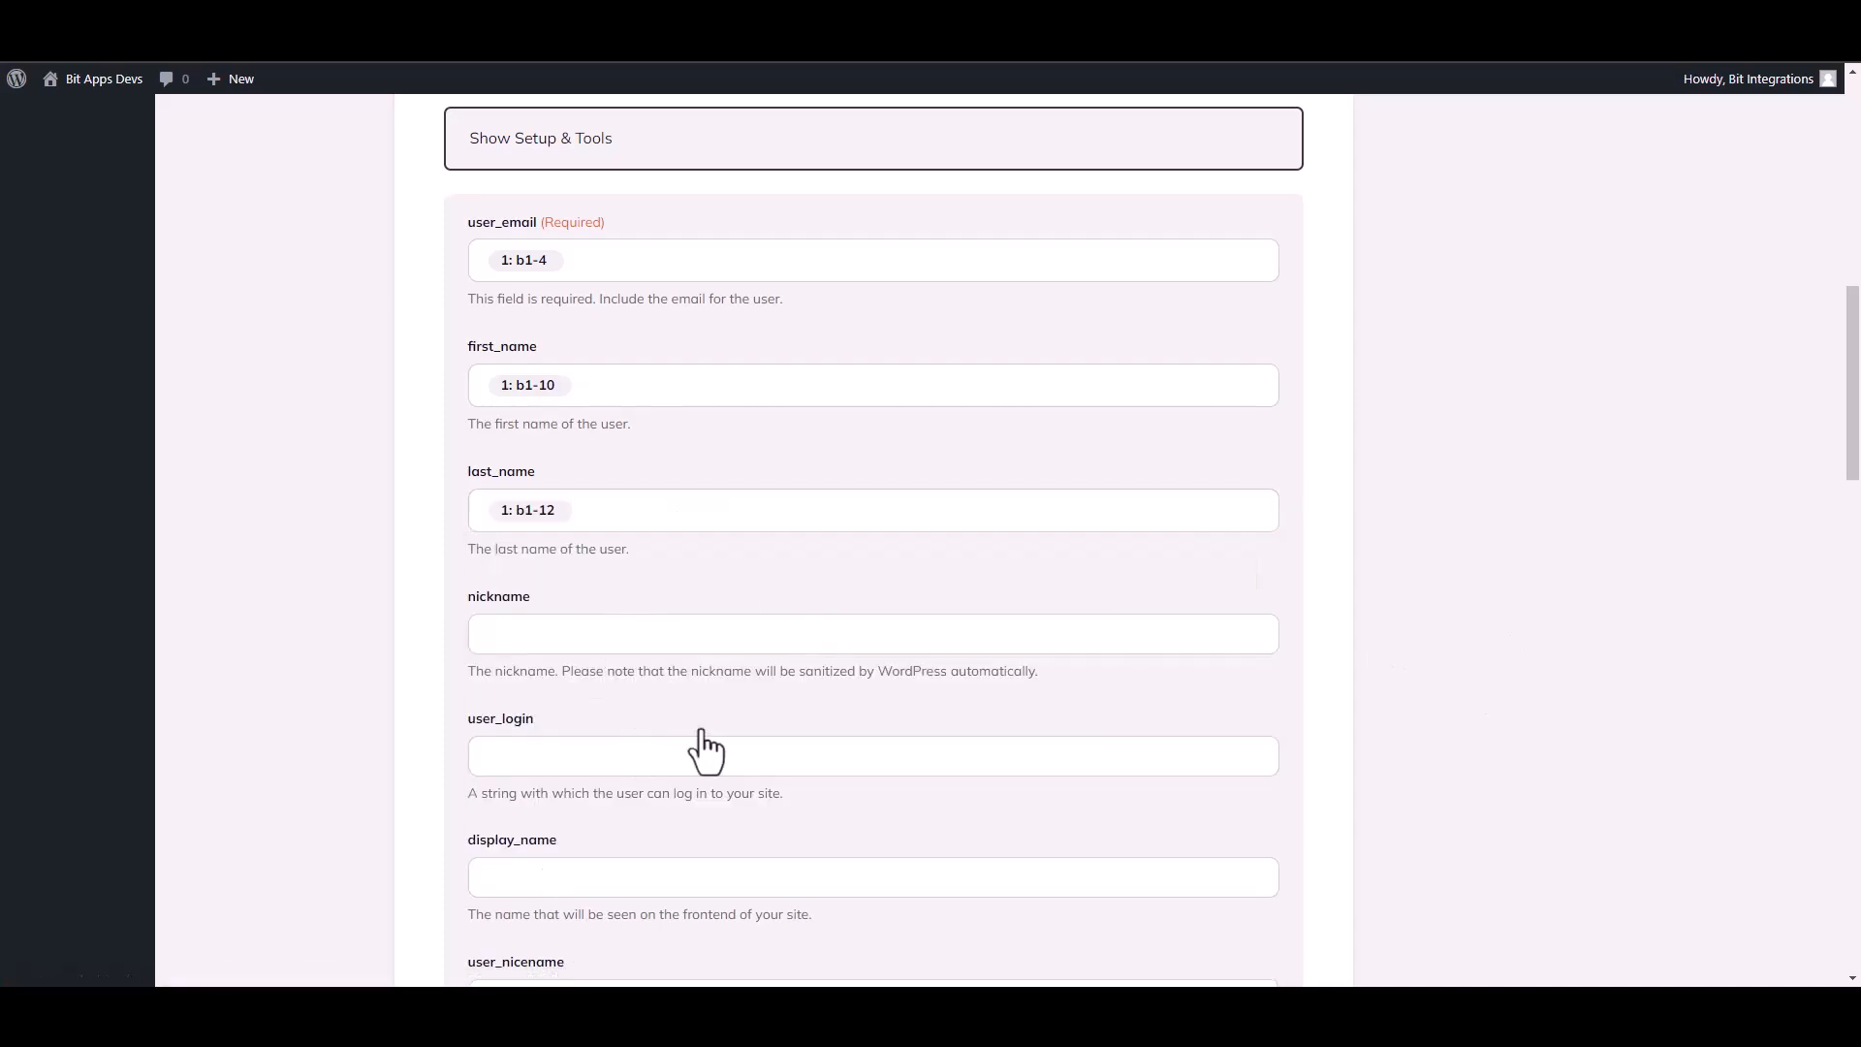
pyautogui.moveTo(1854, 432); pyautogui.dragTo(1857, 959)
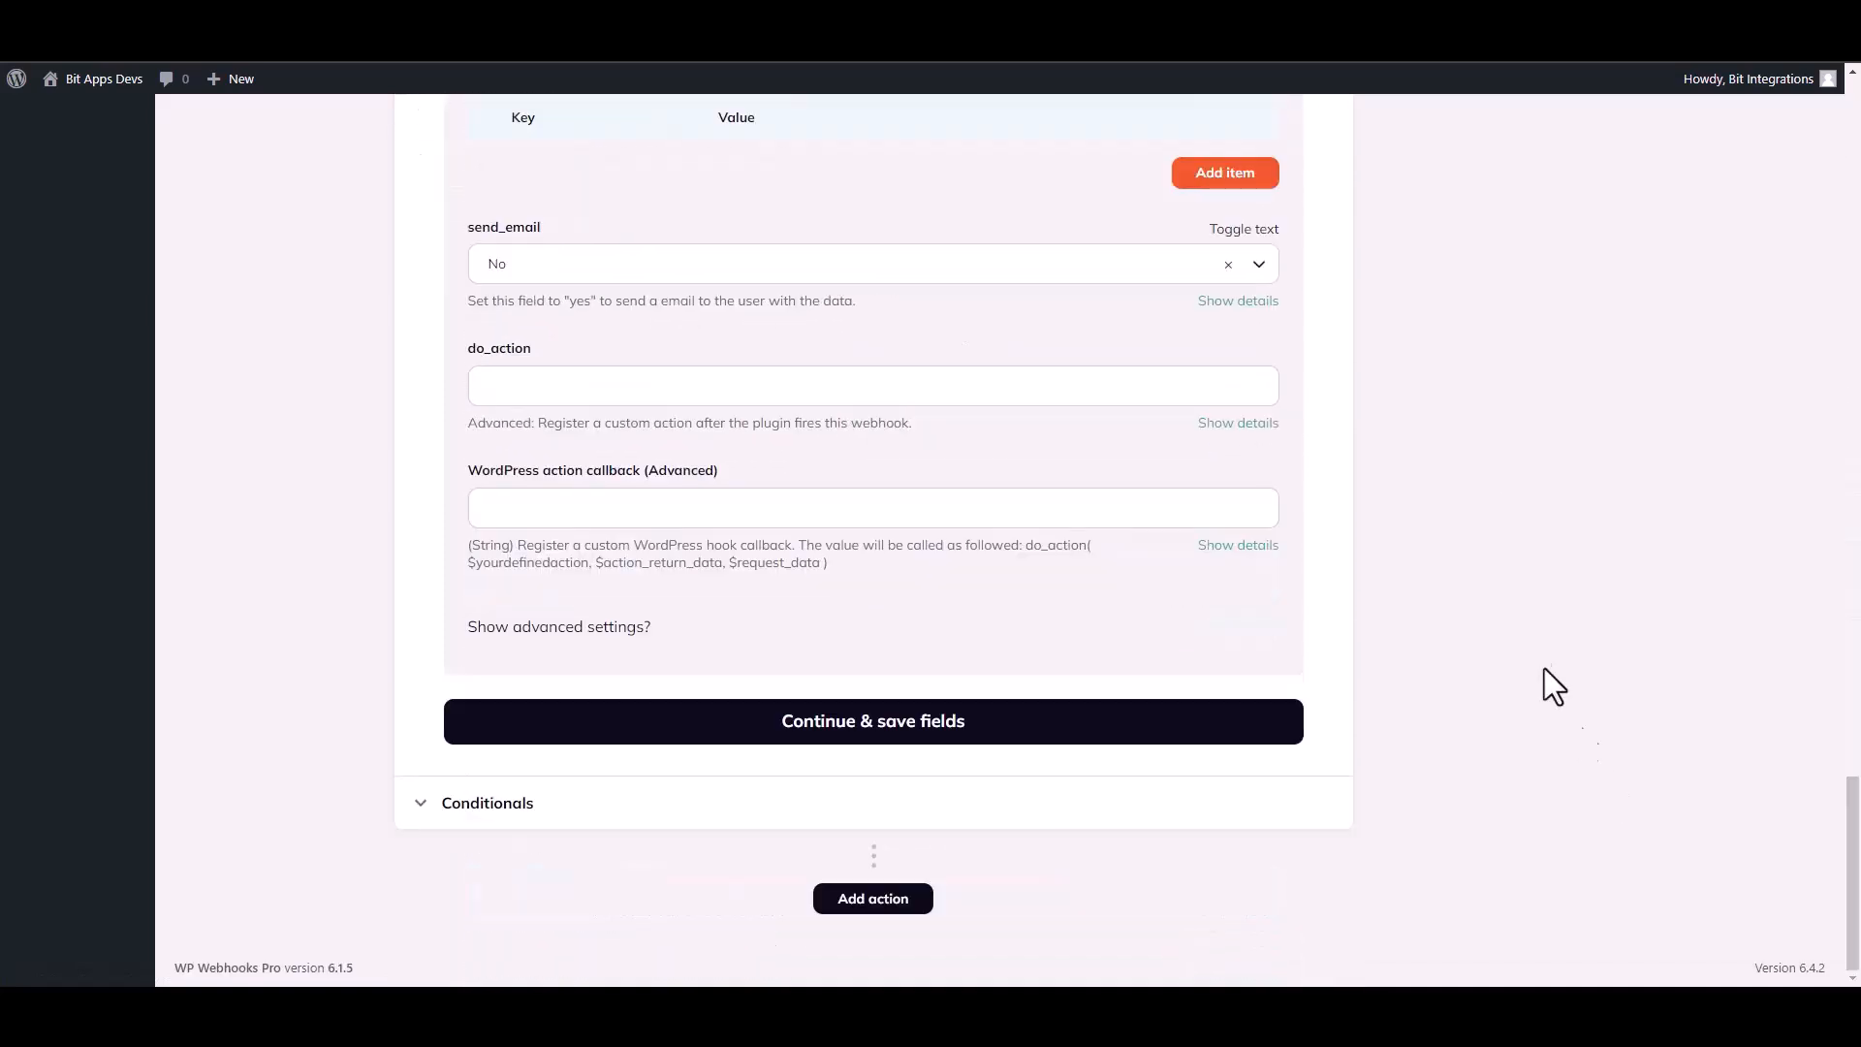
pyautogui.click(824, 722)
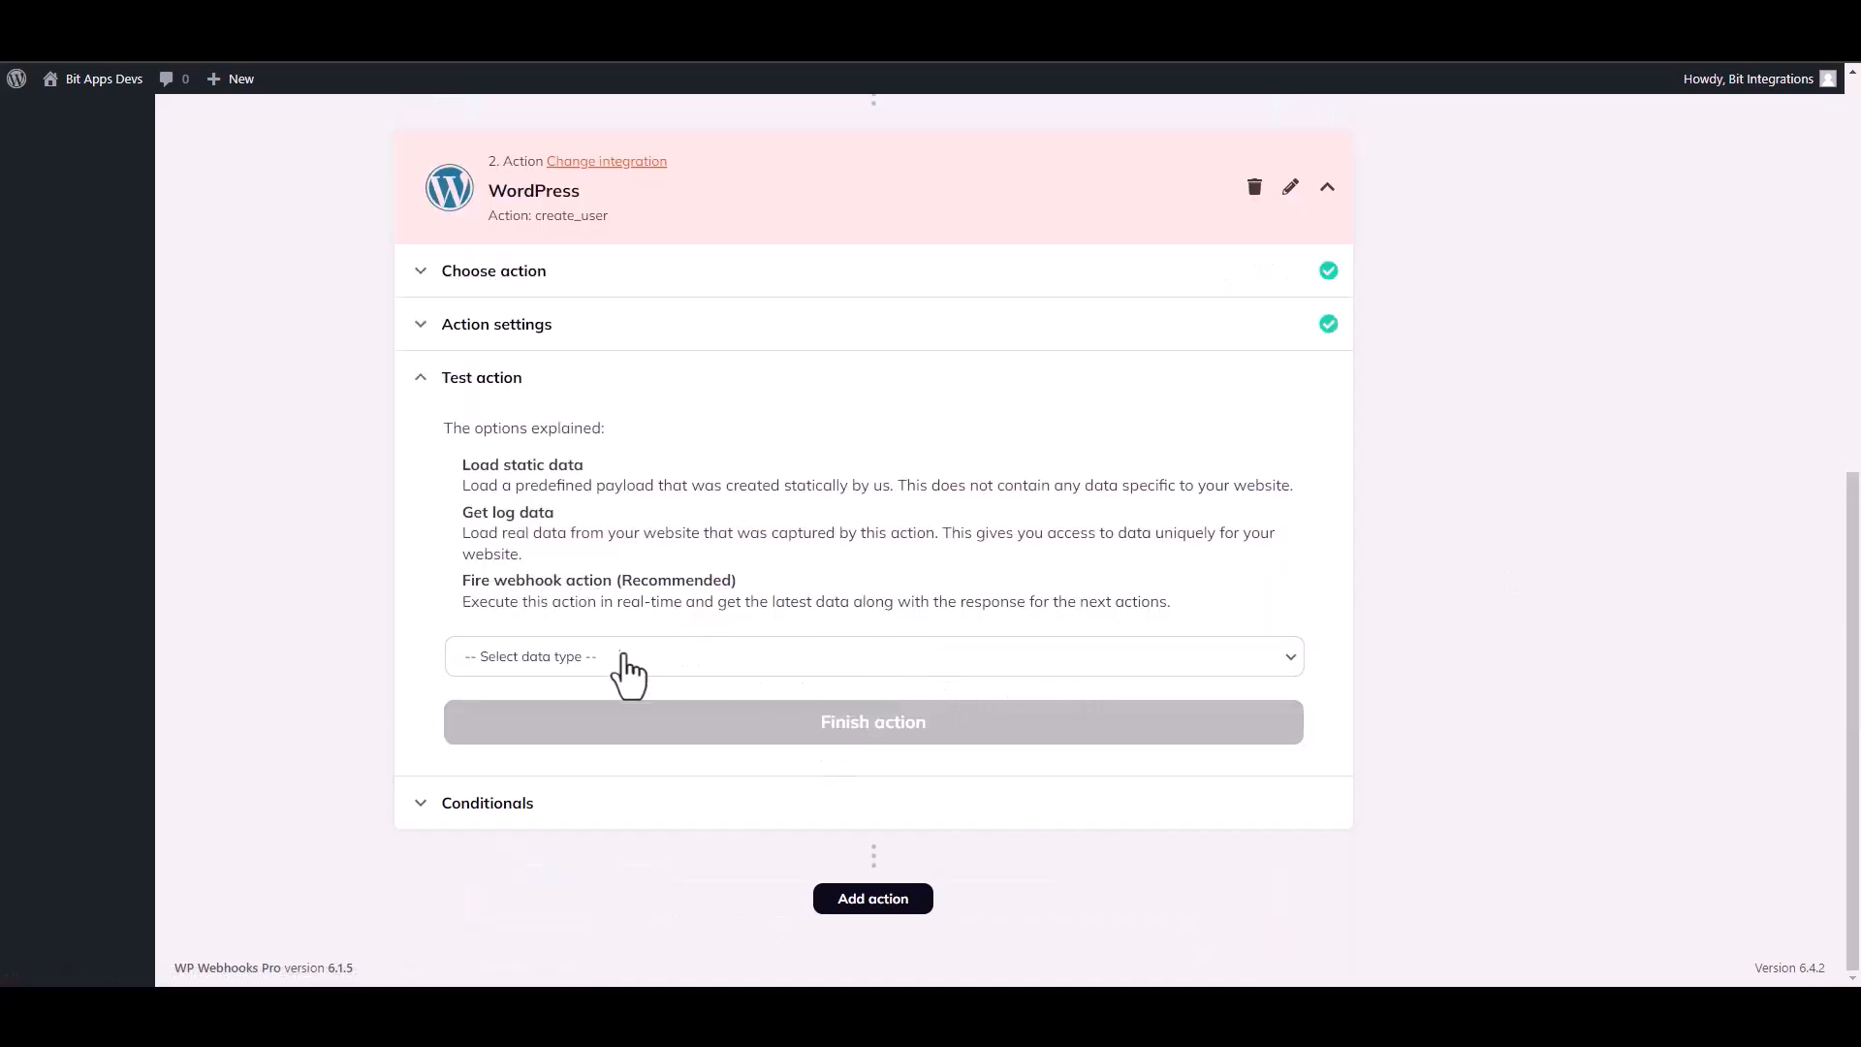
# - Test the WordPress action using "Fire webhook action", check the response, and finish the action
pyautogui.click(575, 659)
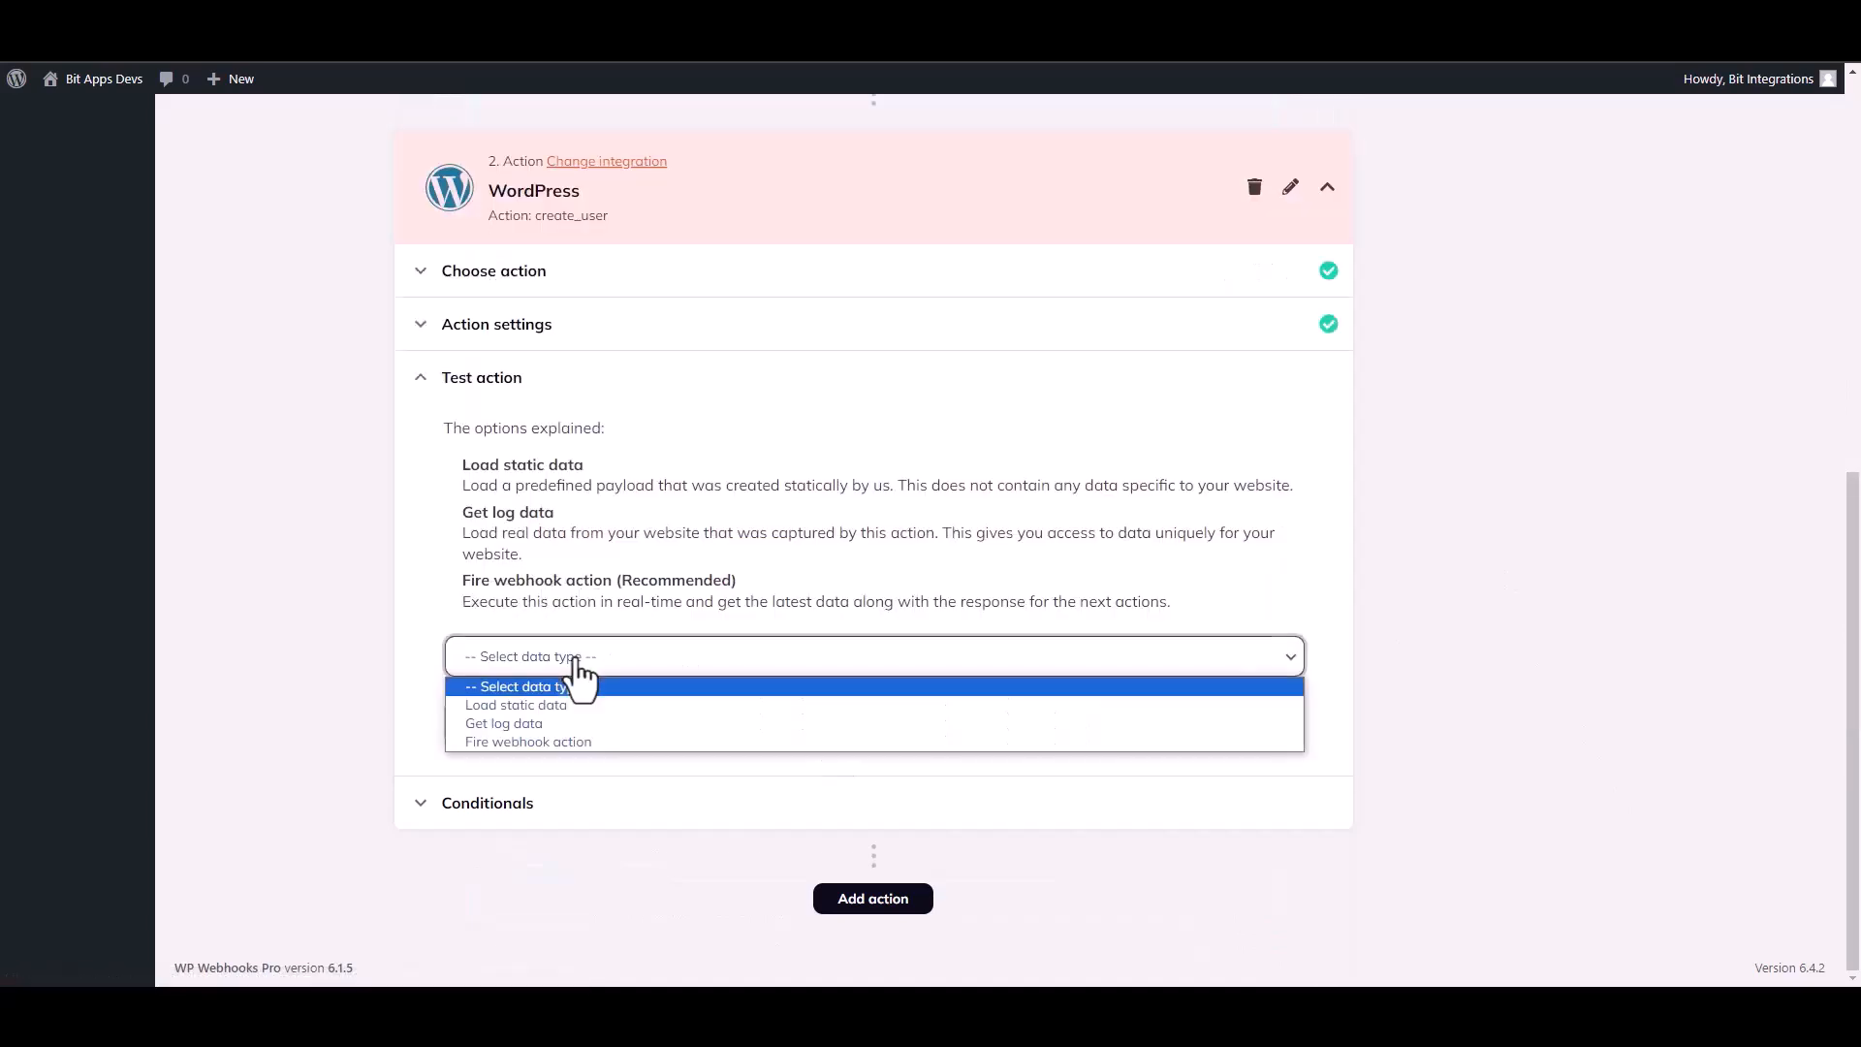
pyautogui.click(513, 741)
pyautogui.click(503, 722)
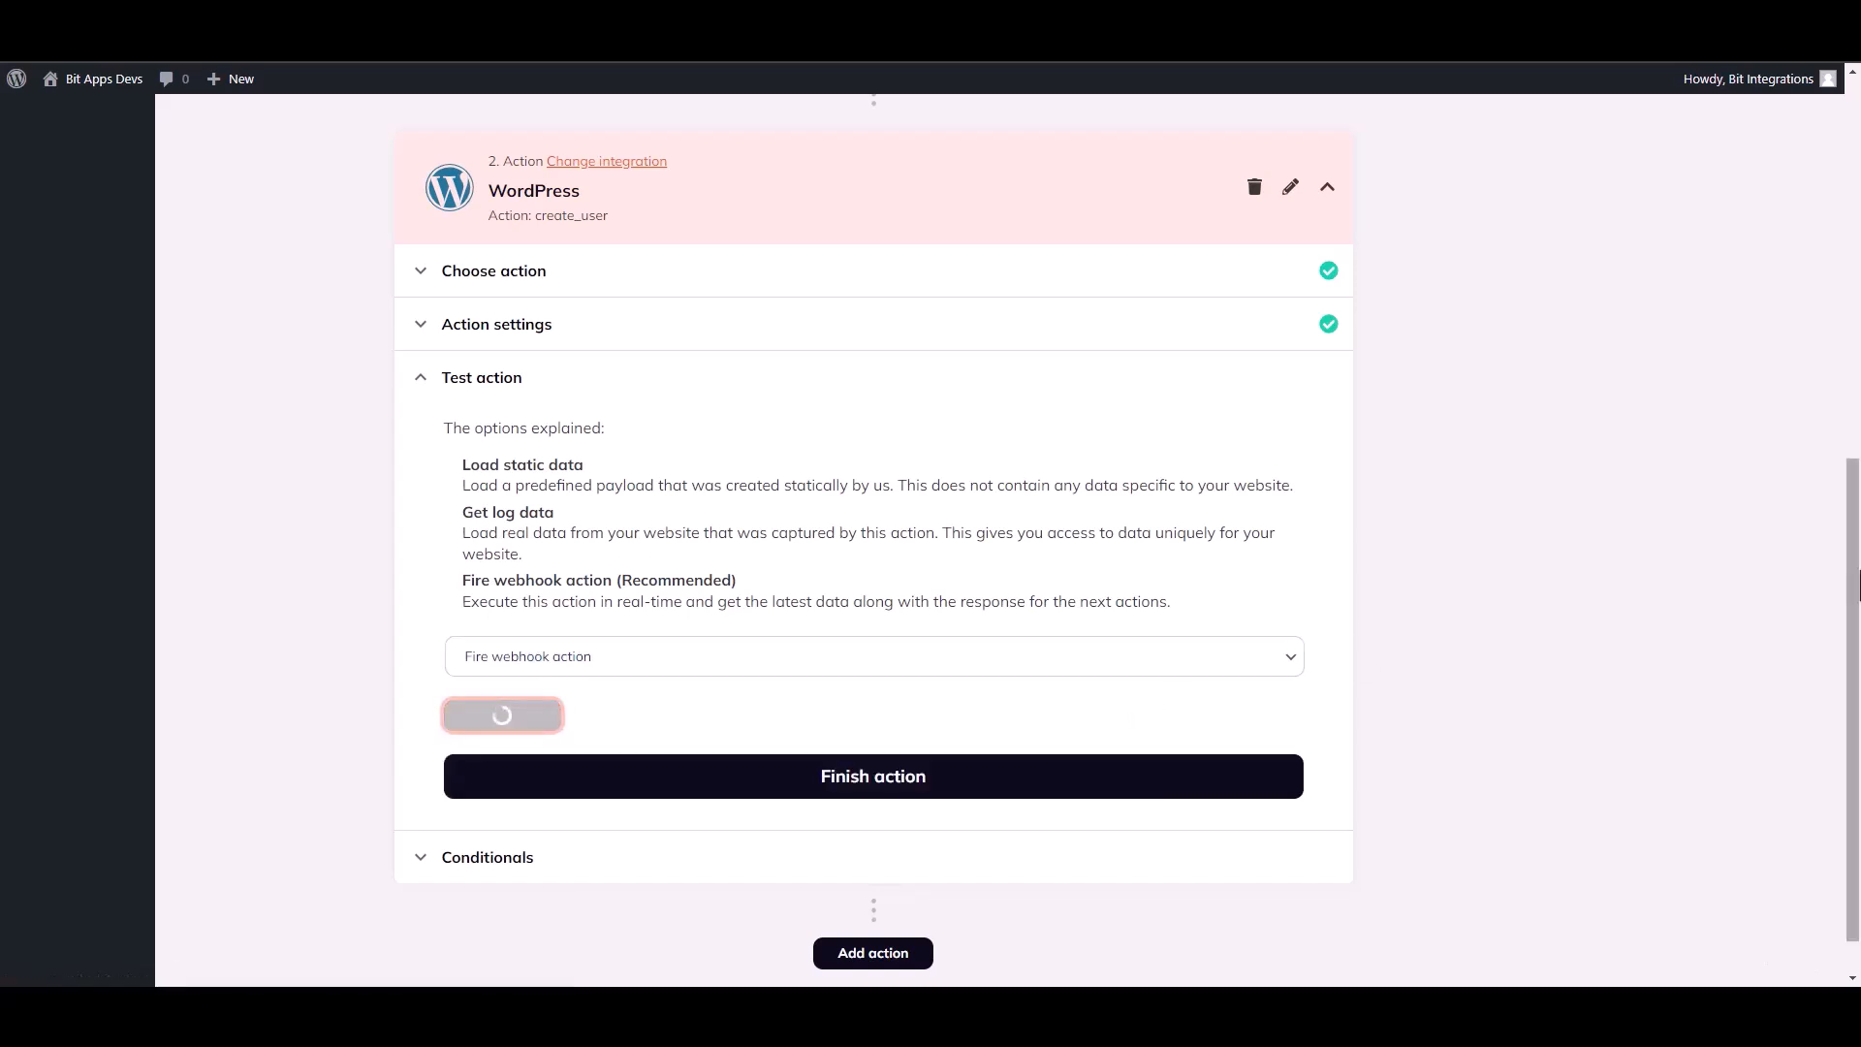
pyautogui.moveTo(1859, 574); pyautogui.dragTo(1859, 693)
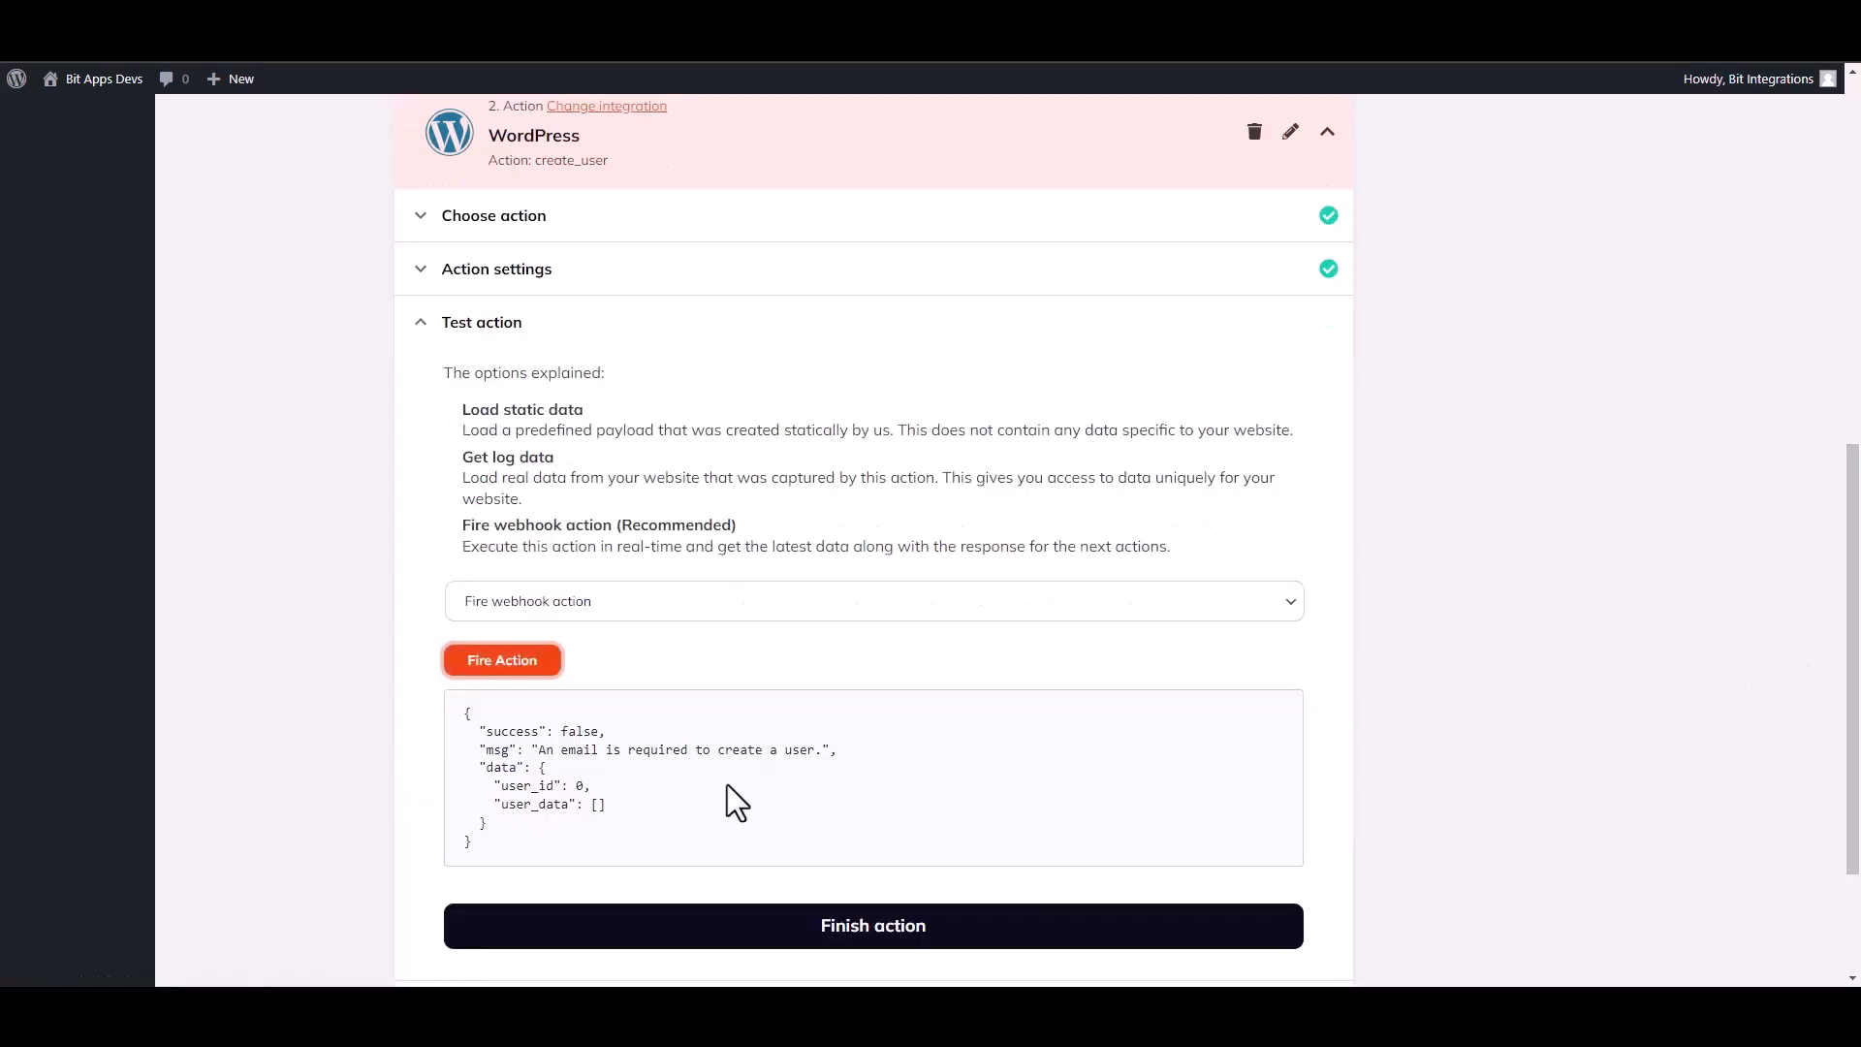
pyautogui.moveTo(486, 731); pyautogui.dragTo(541, 734)
pyautogui.click(754, 797)
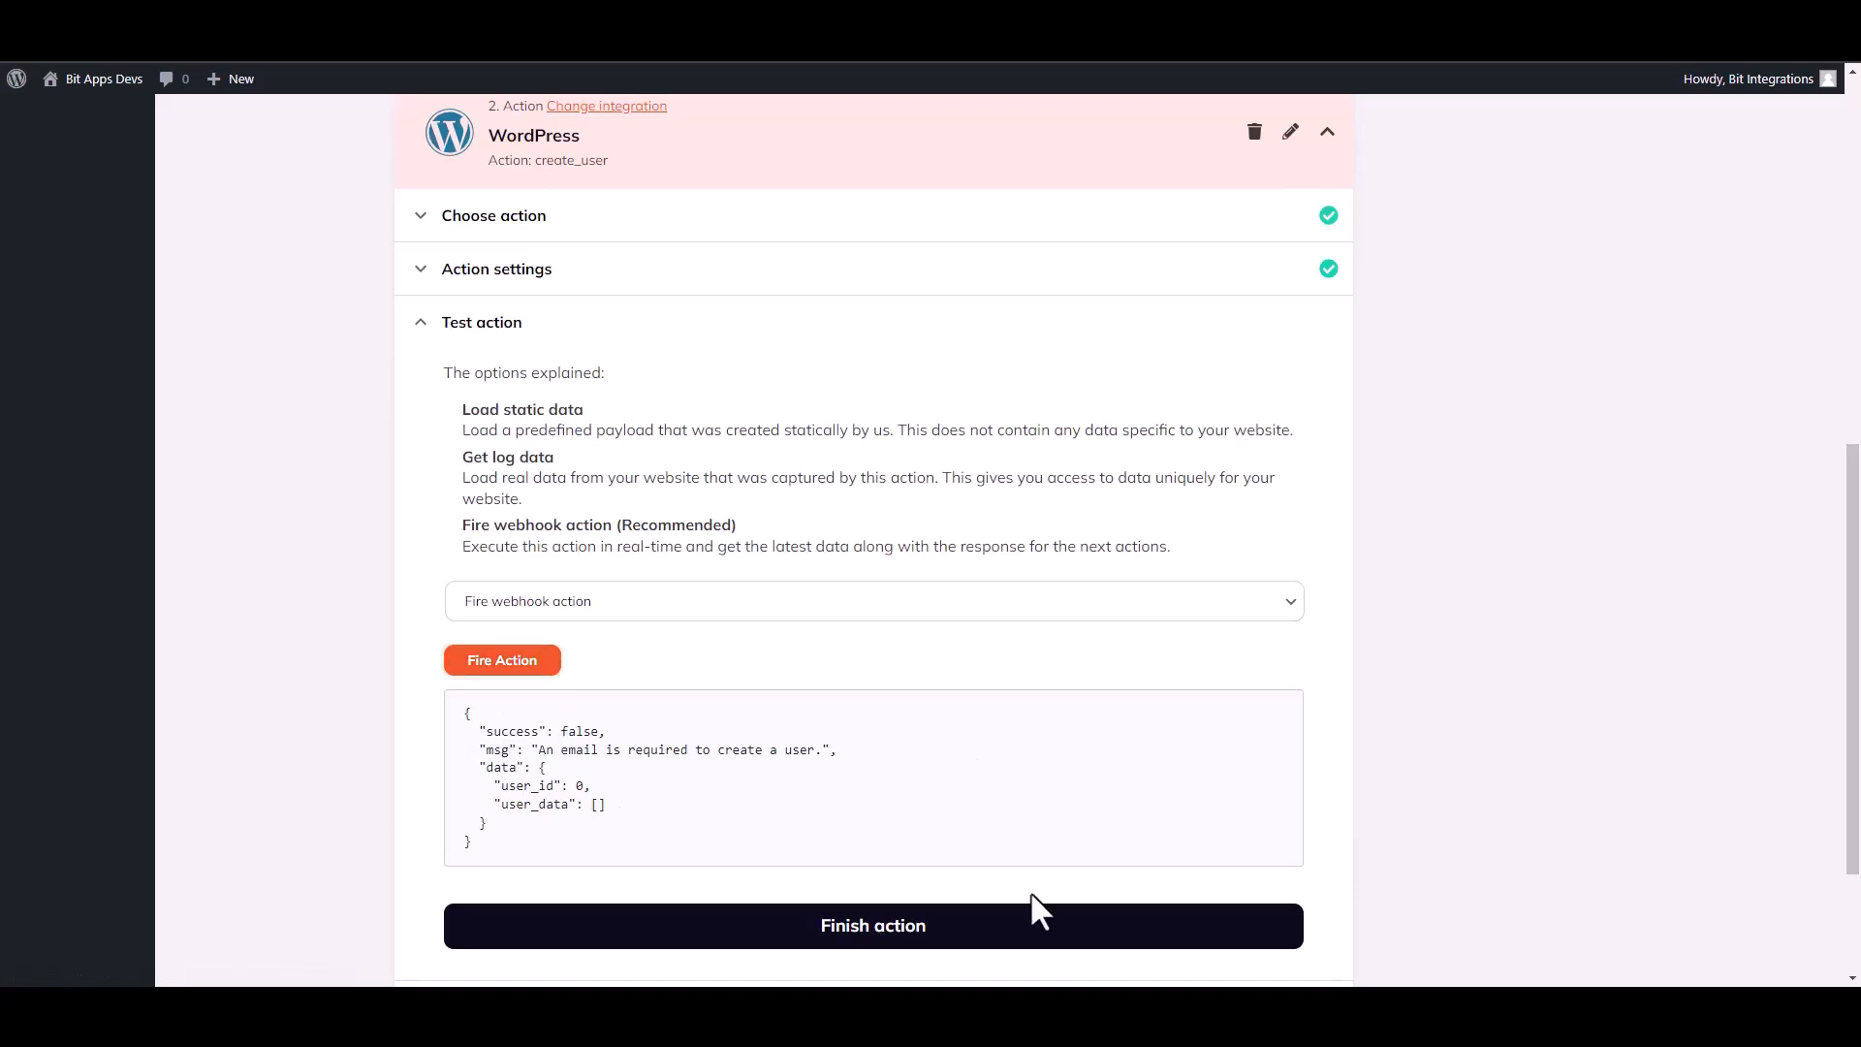
pyautogui.click(892, 928)
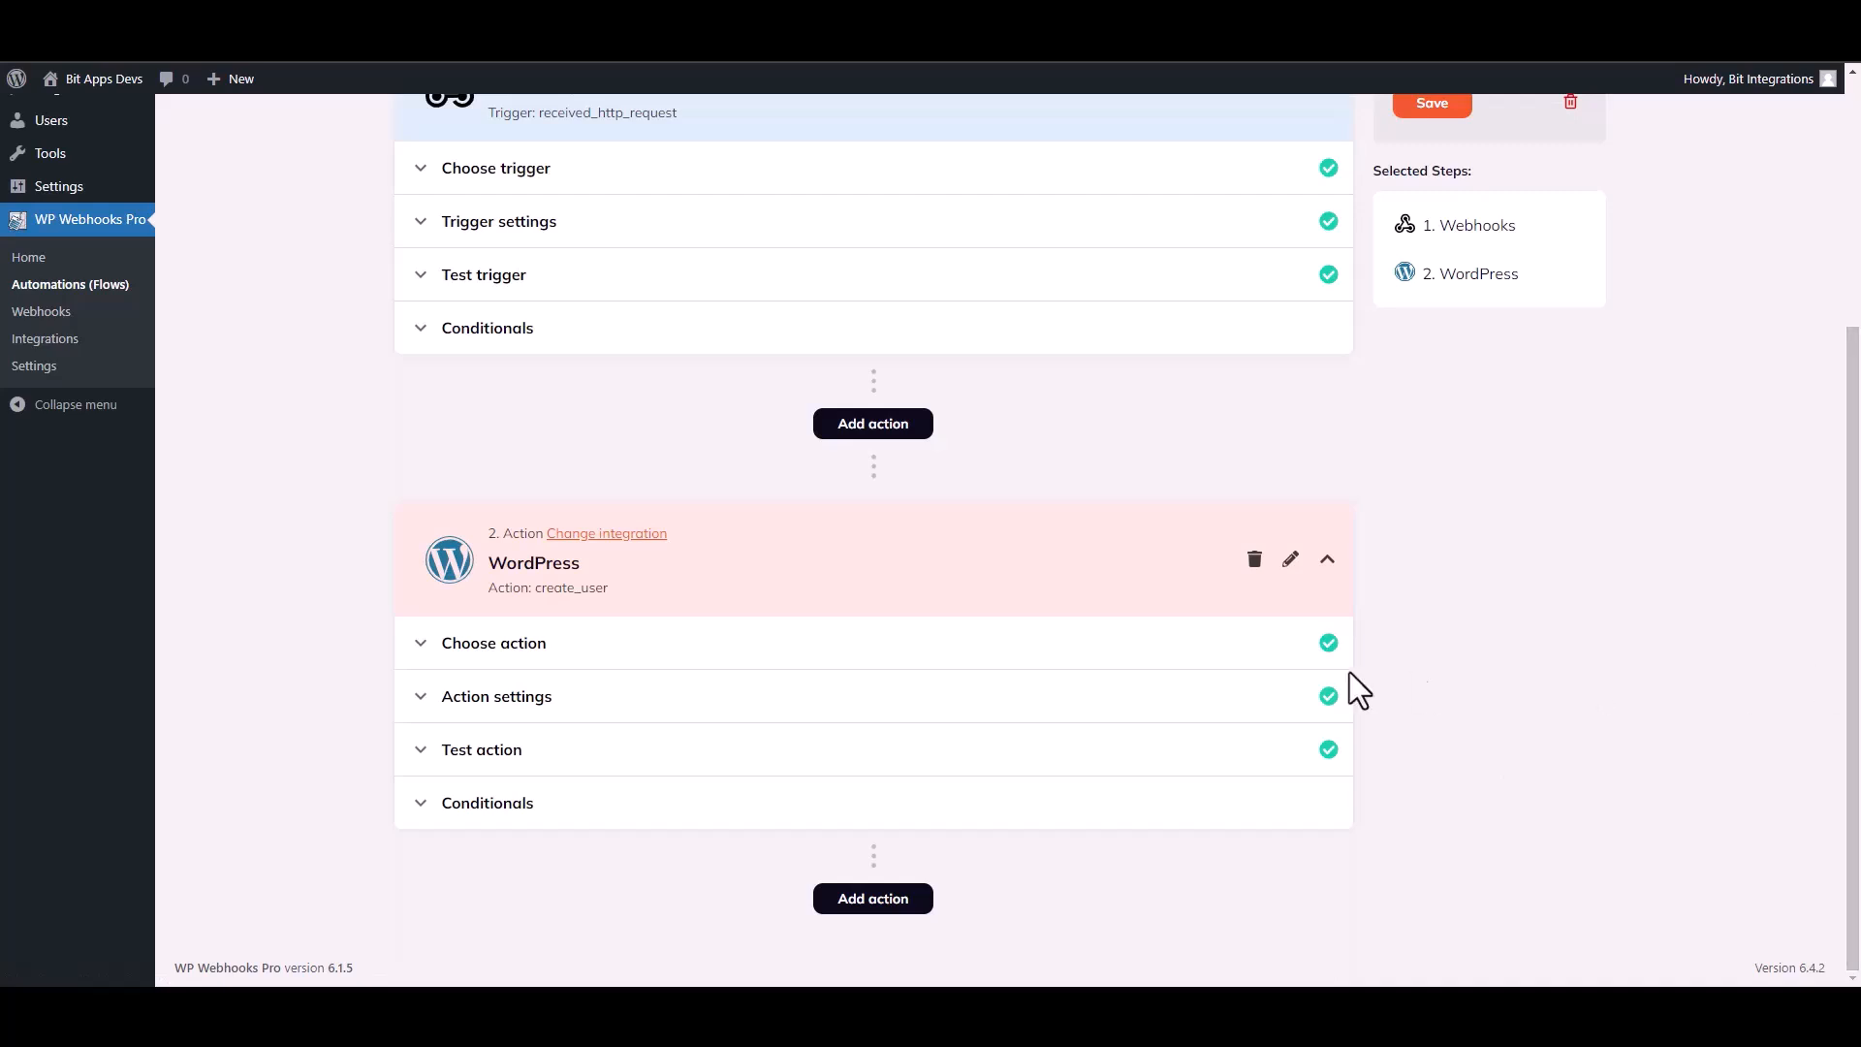
# - Set the Bit Integrations flow's status to Active and save the flow
pyautogui.moveTo(1858, 739); pyautogui.dragTo(1855, 487)
pyautogui.click(1507, 370)
pyautogui.click(1503, 404)
pyautogui.click(1449, 460)
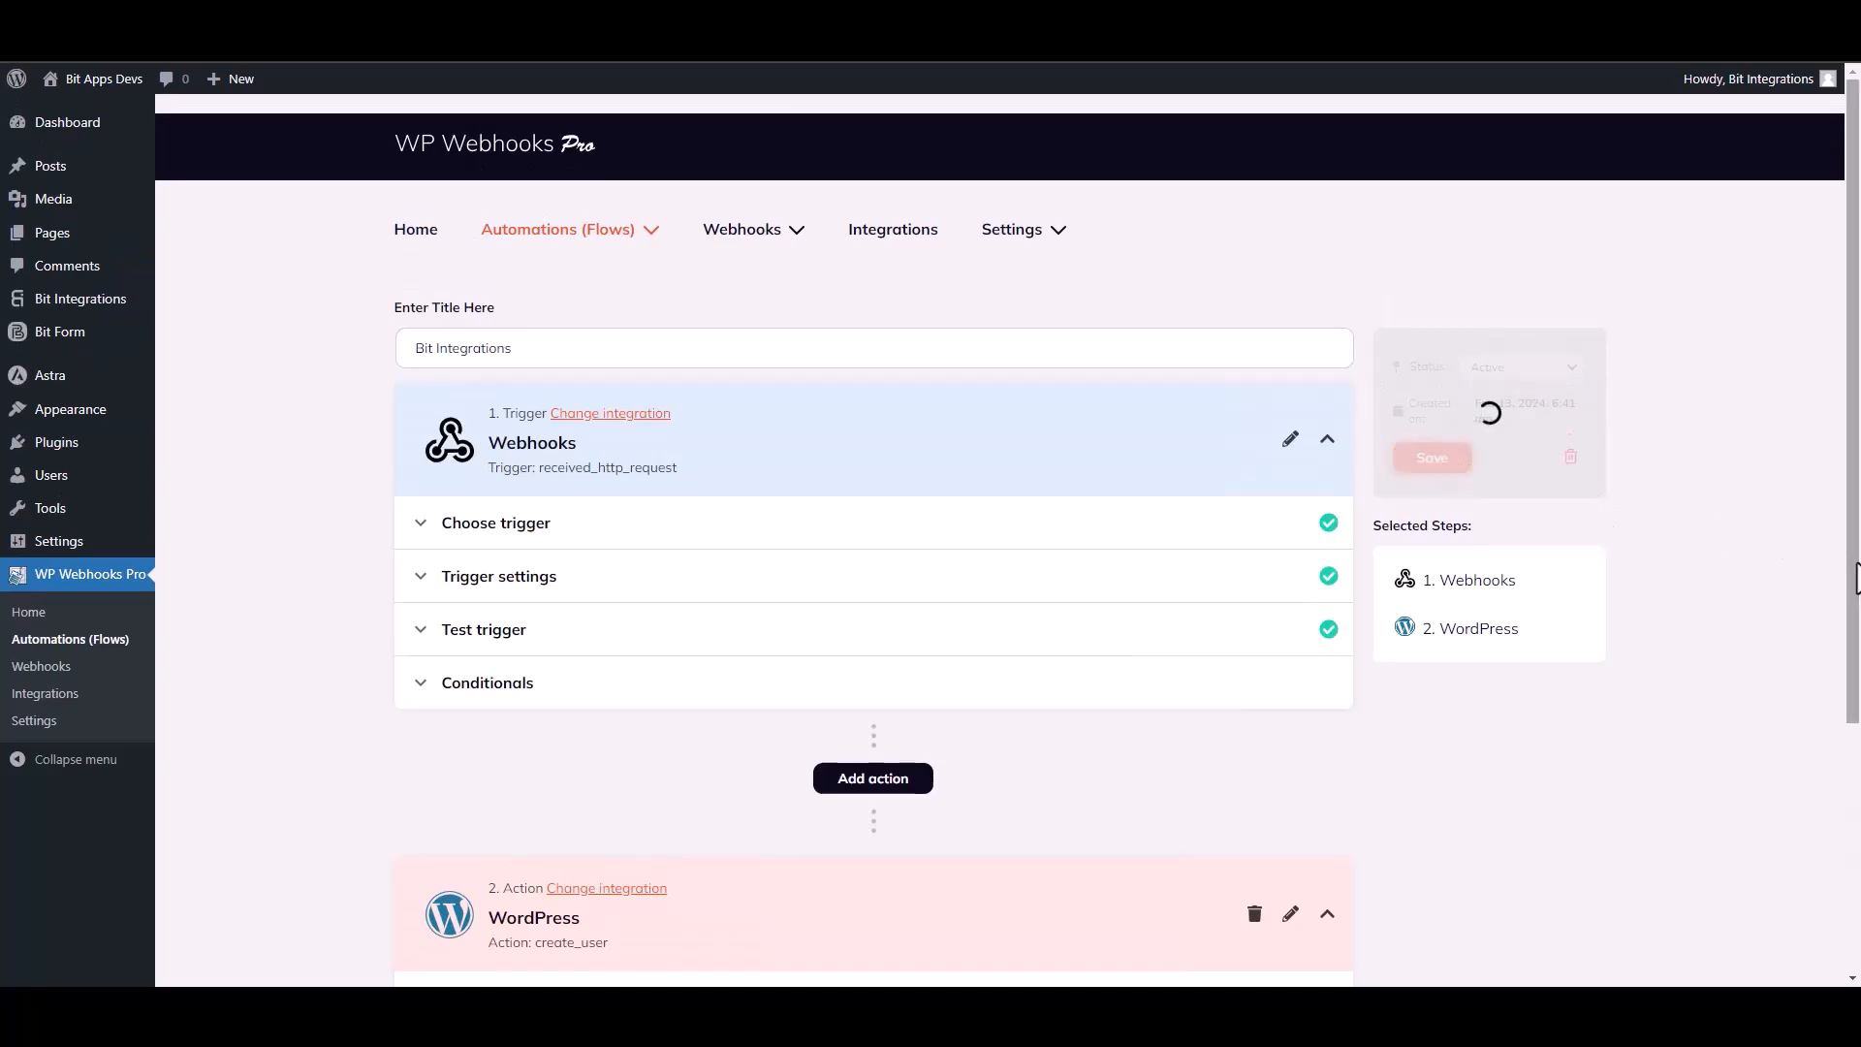
pyautogui.click(977, 639)
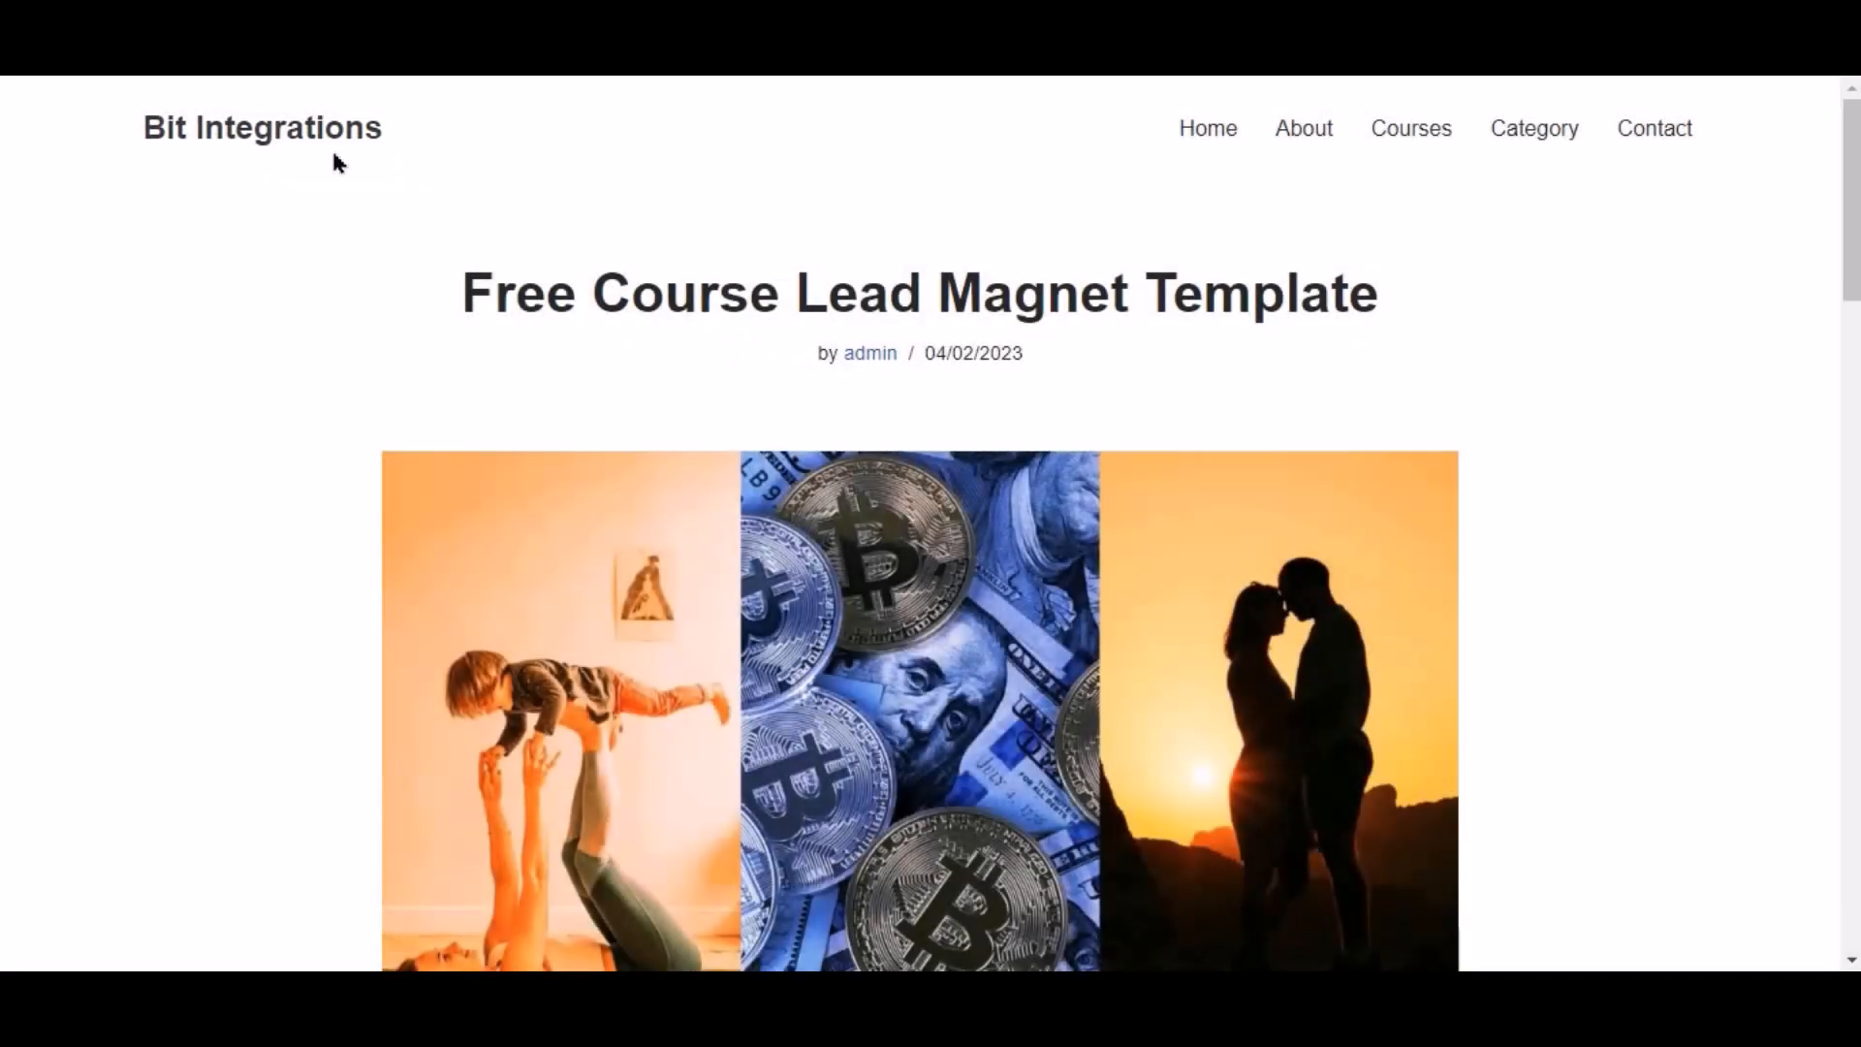
# - Sign up for the free instant access plan on the Free Course Lead Magnet Template course page
pyautogui.scroll(-7, 734, 386)
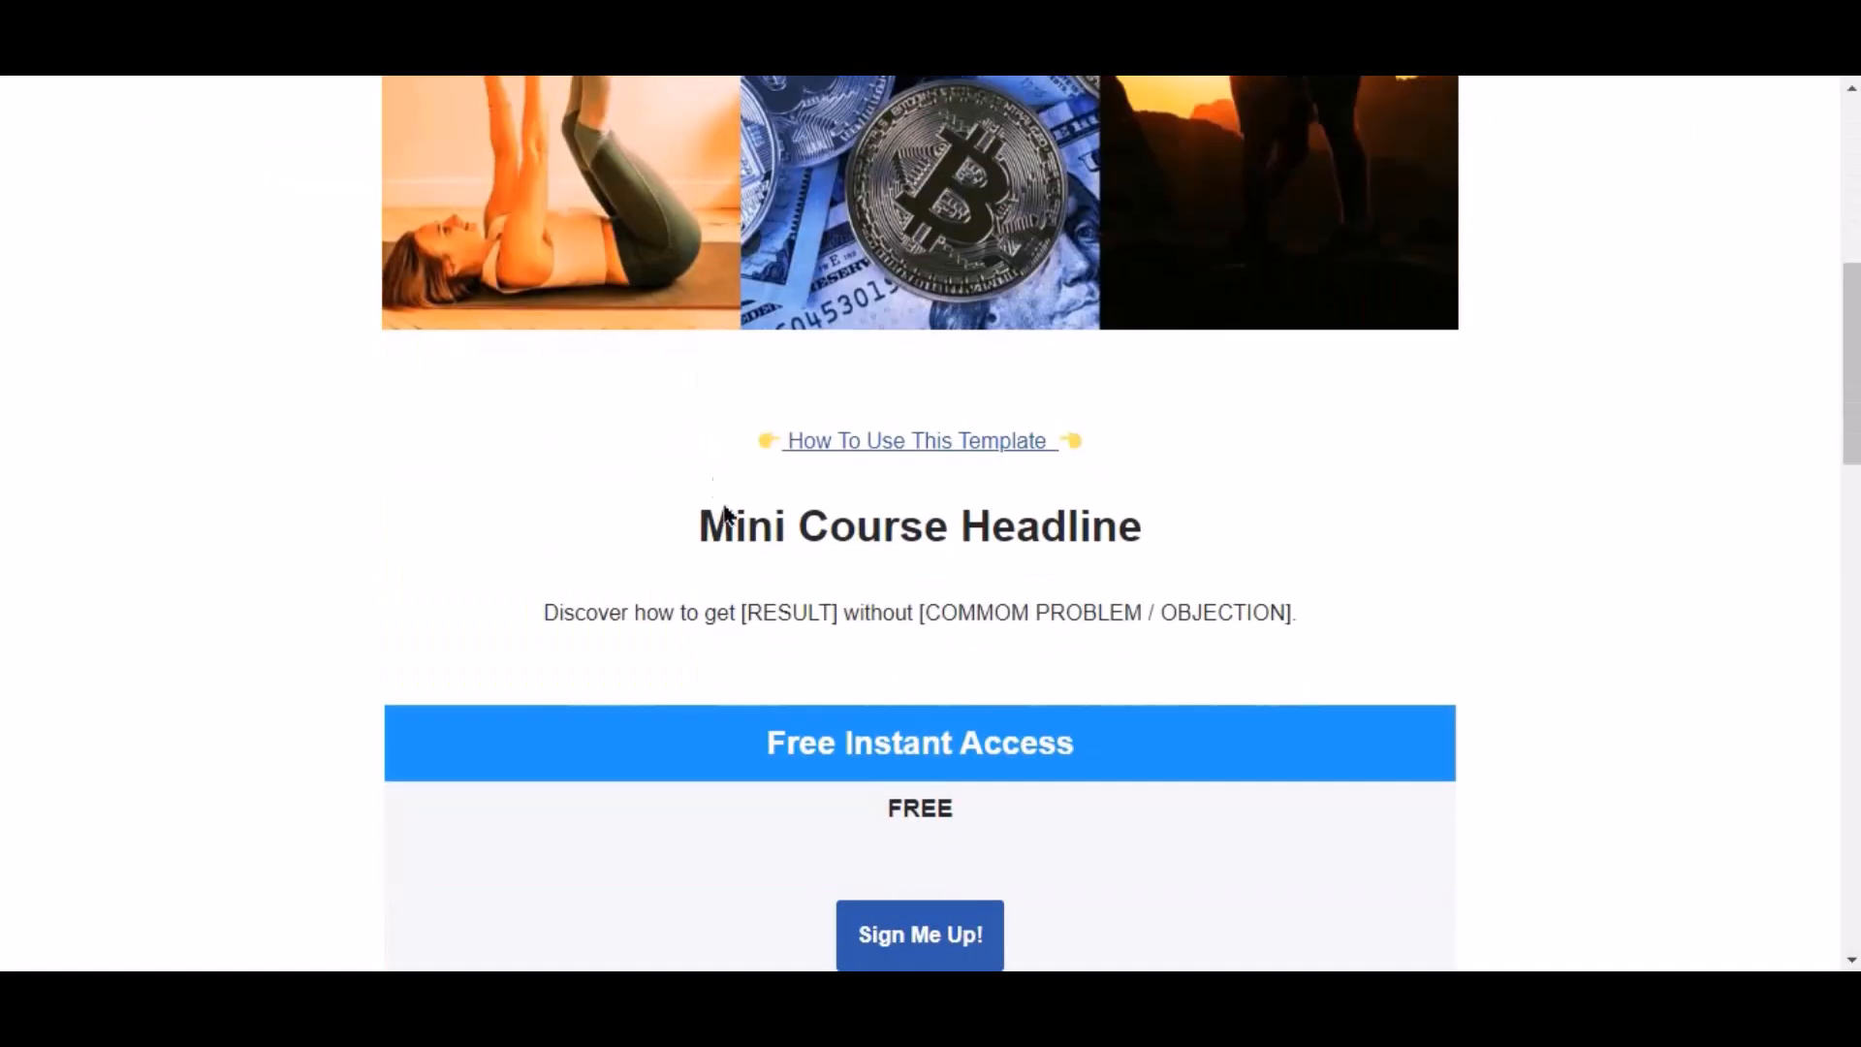
pyautogui.scroll(-4, 722, 499)
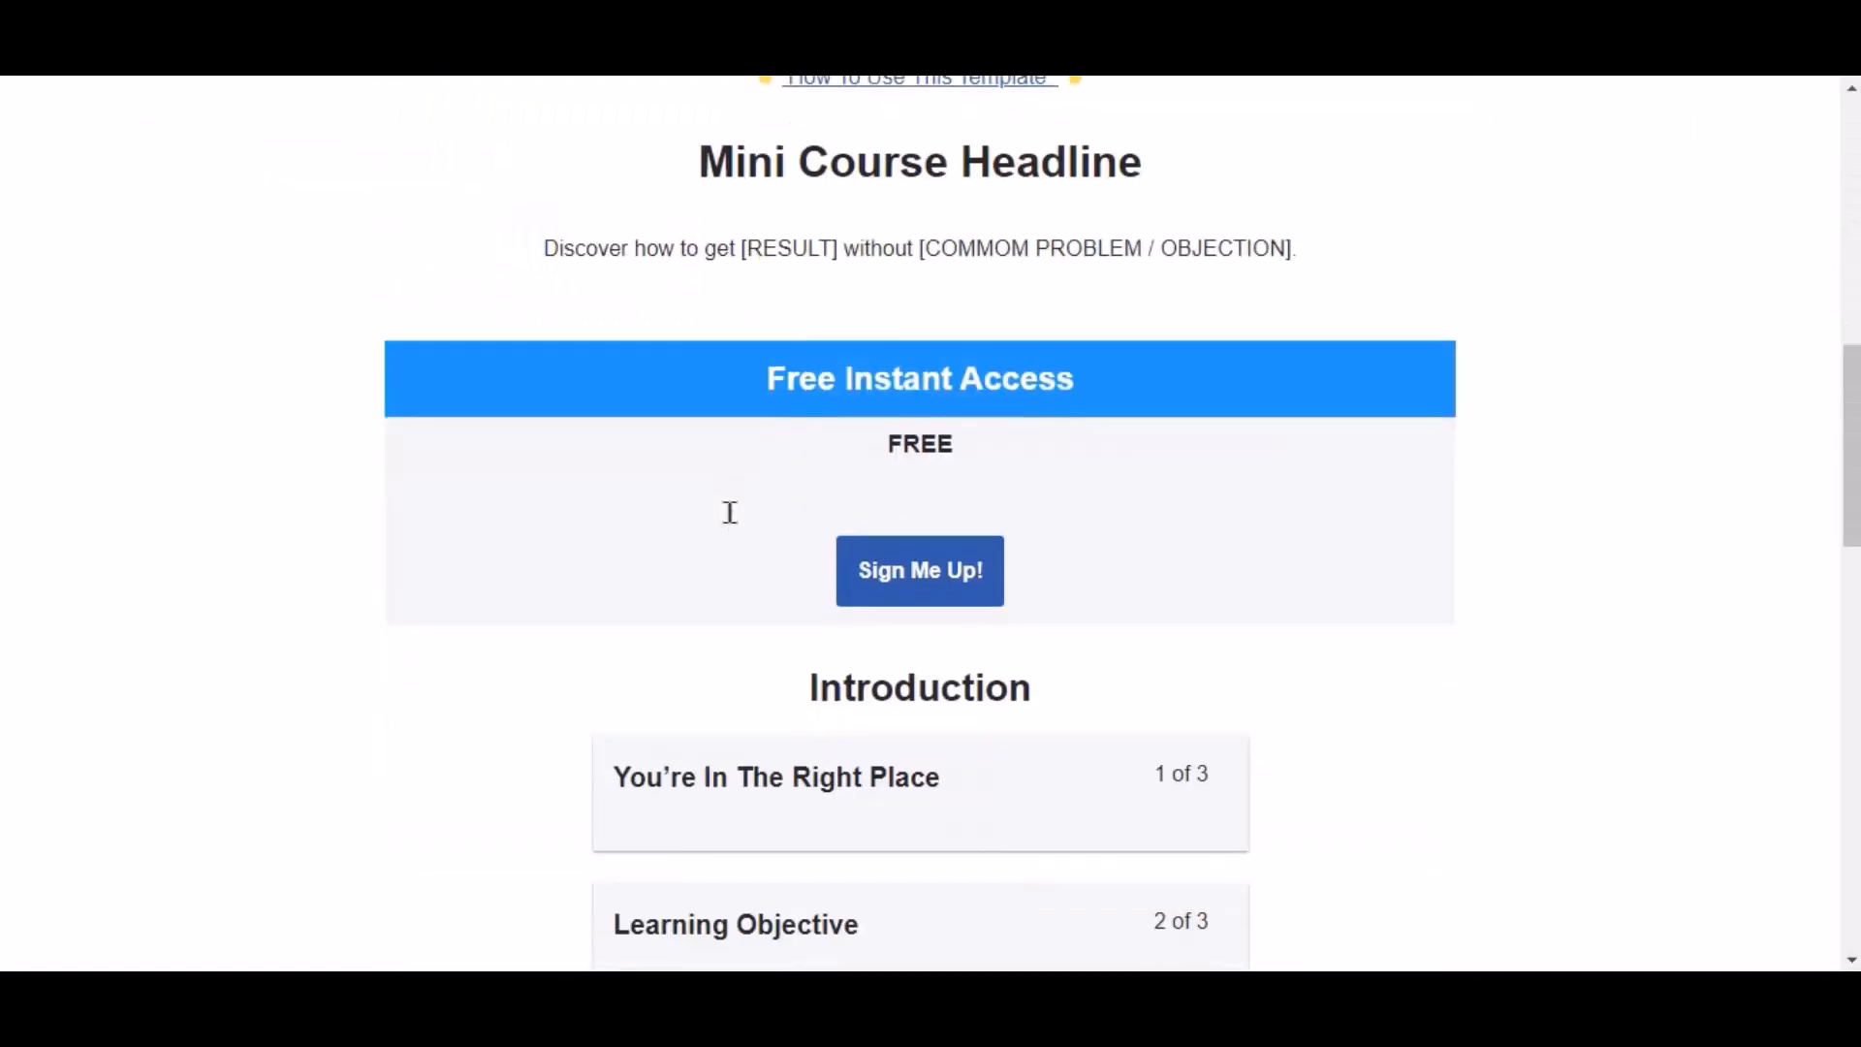
pyautogui.click(956, 580)
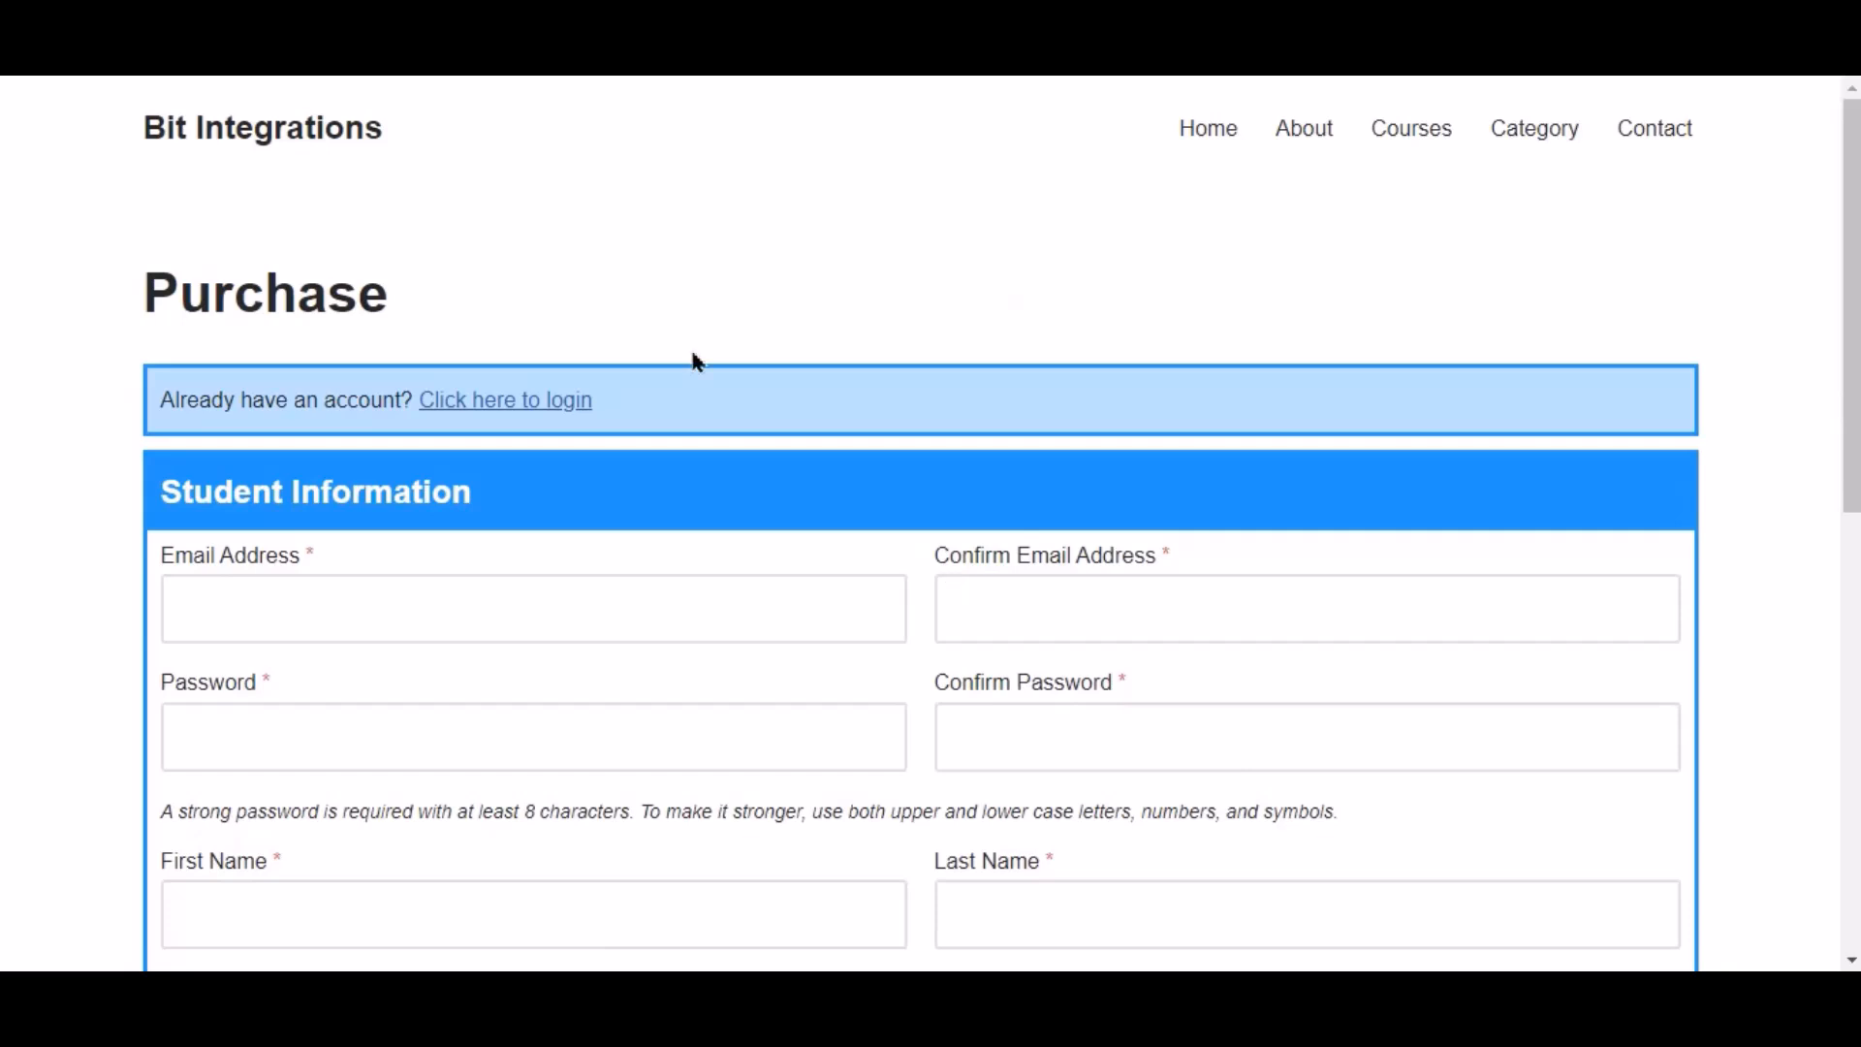
# - Log in to the existing account on the Purchase page with the account's email address and password
pyautogui.click(491, 401)
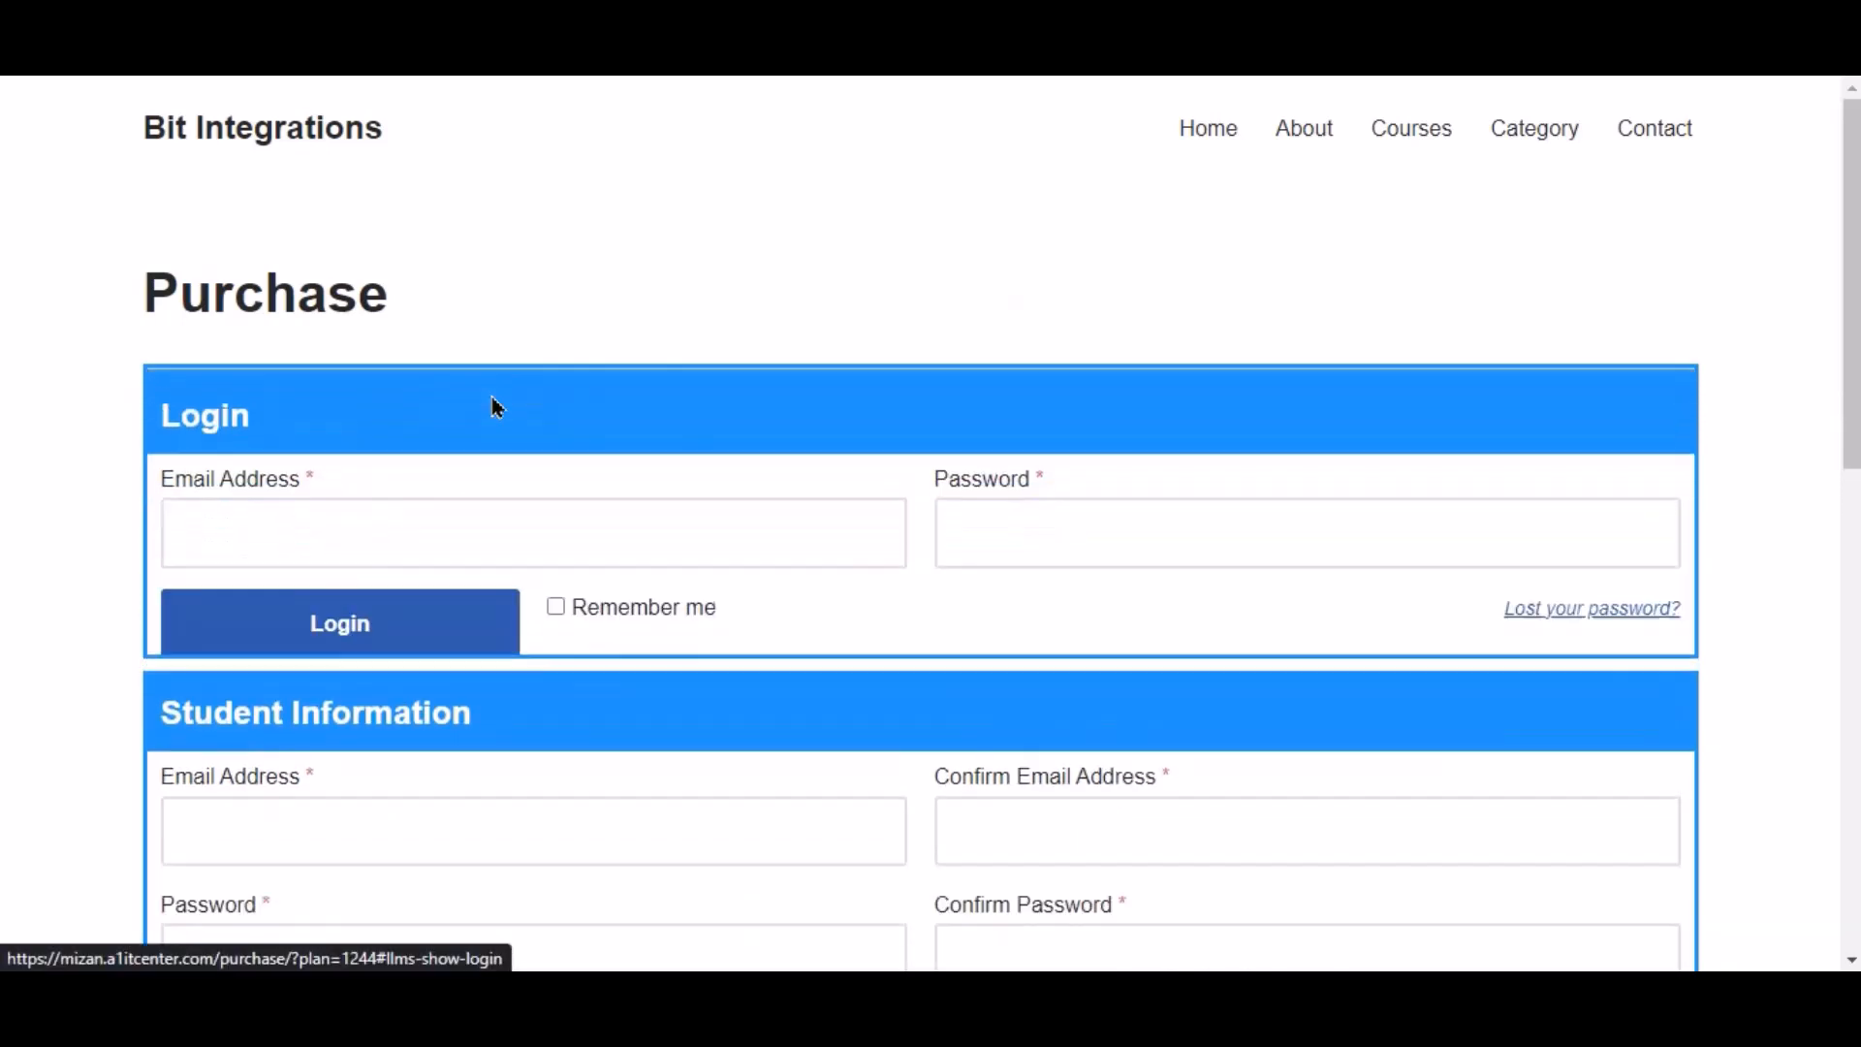
pyautogui.click(582, 506)
pyautogui.hotkey('ctrl', 'v')
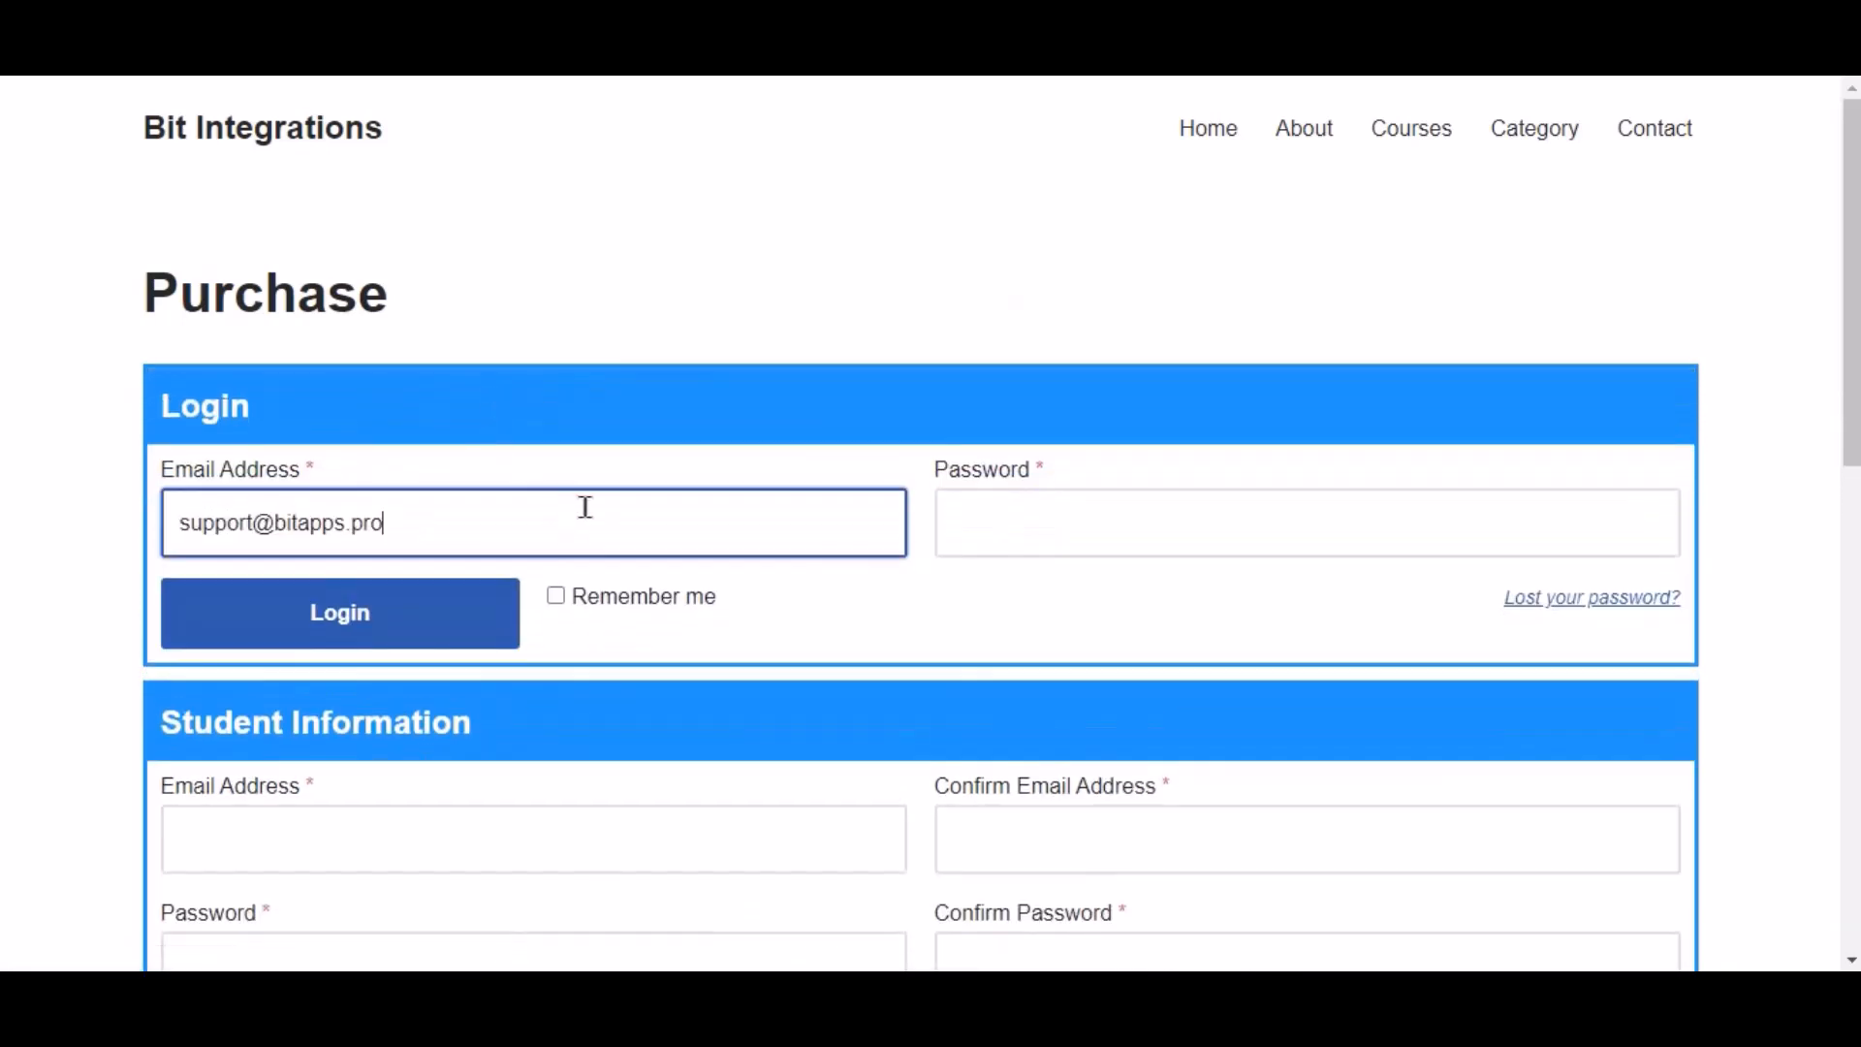
pyautogui.click(1037, 539)
pyautogui.hotkey('ctrl', 'v')
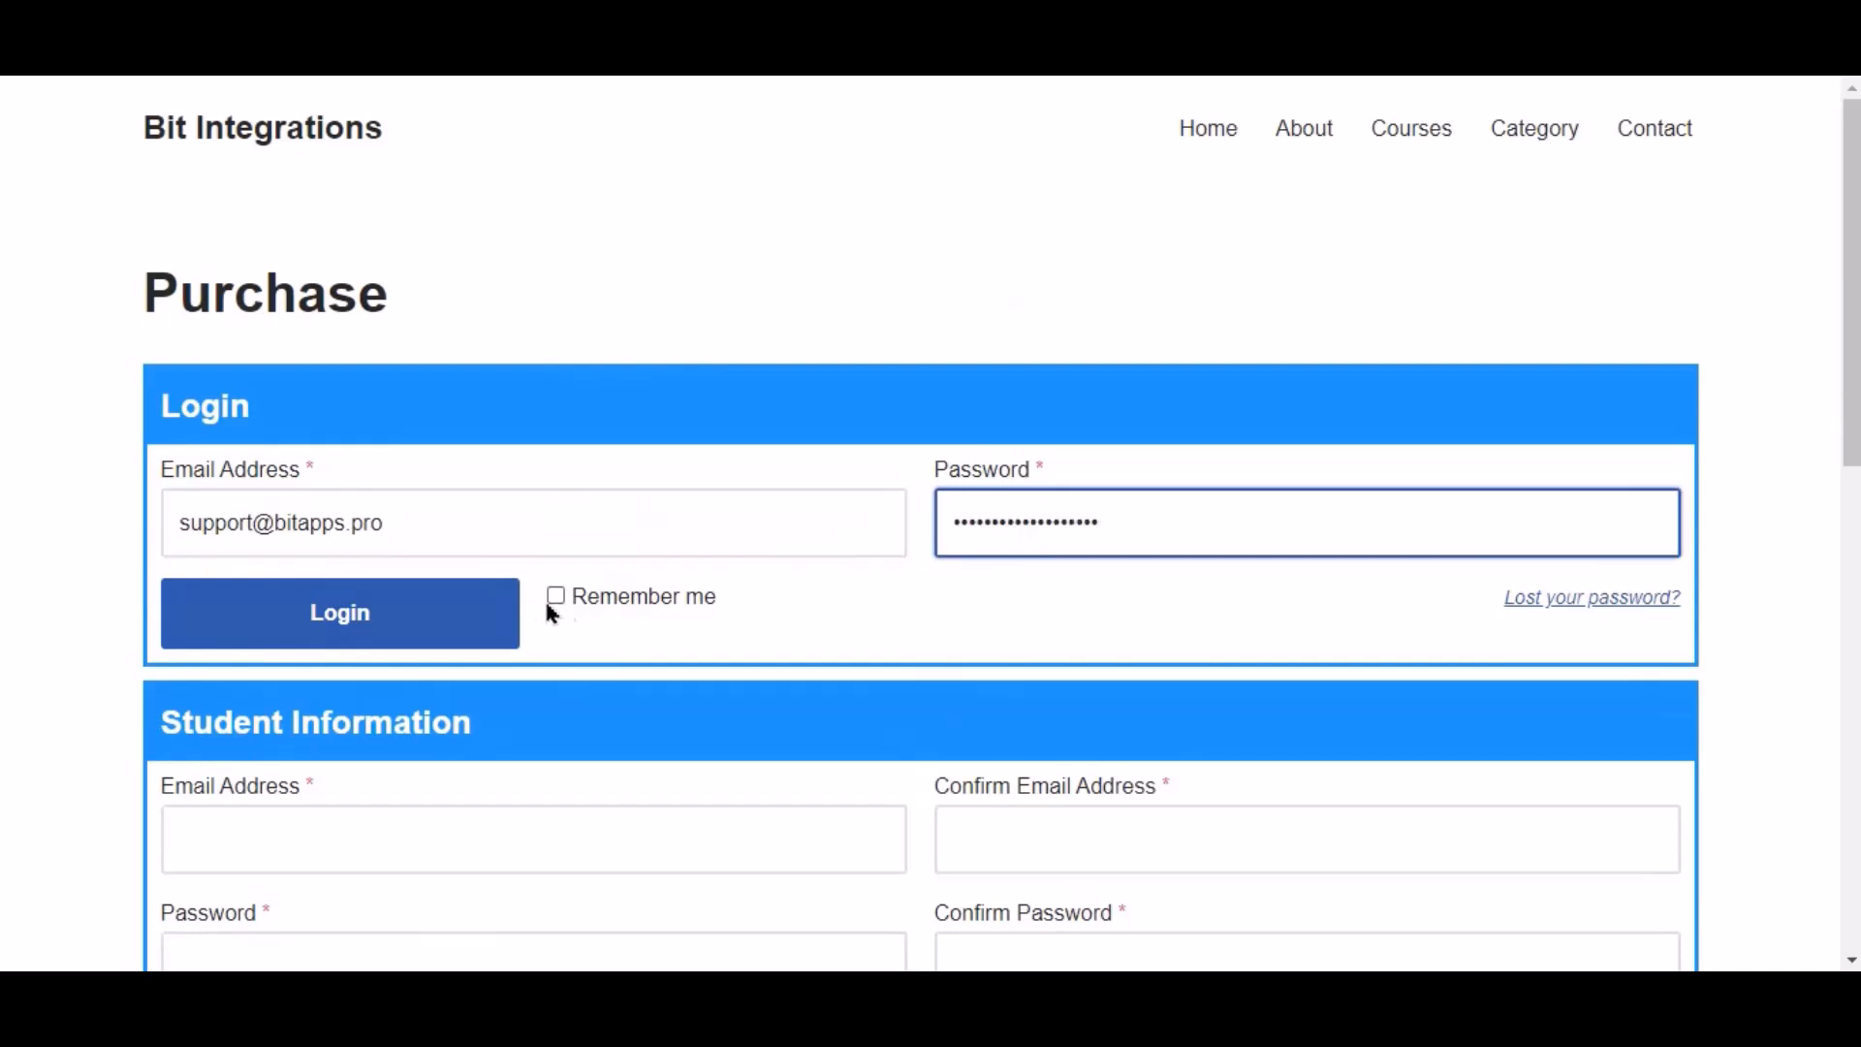
pyautogui.click(419, 623)
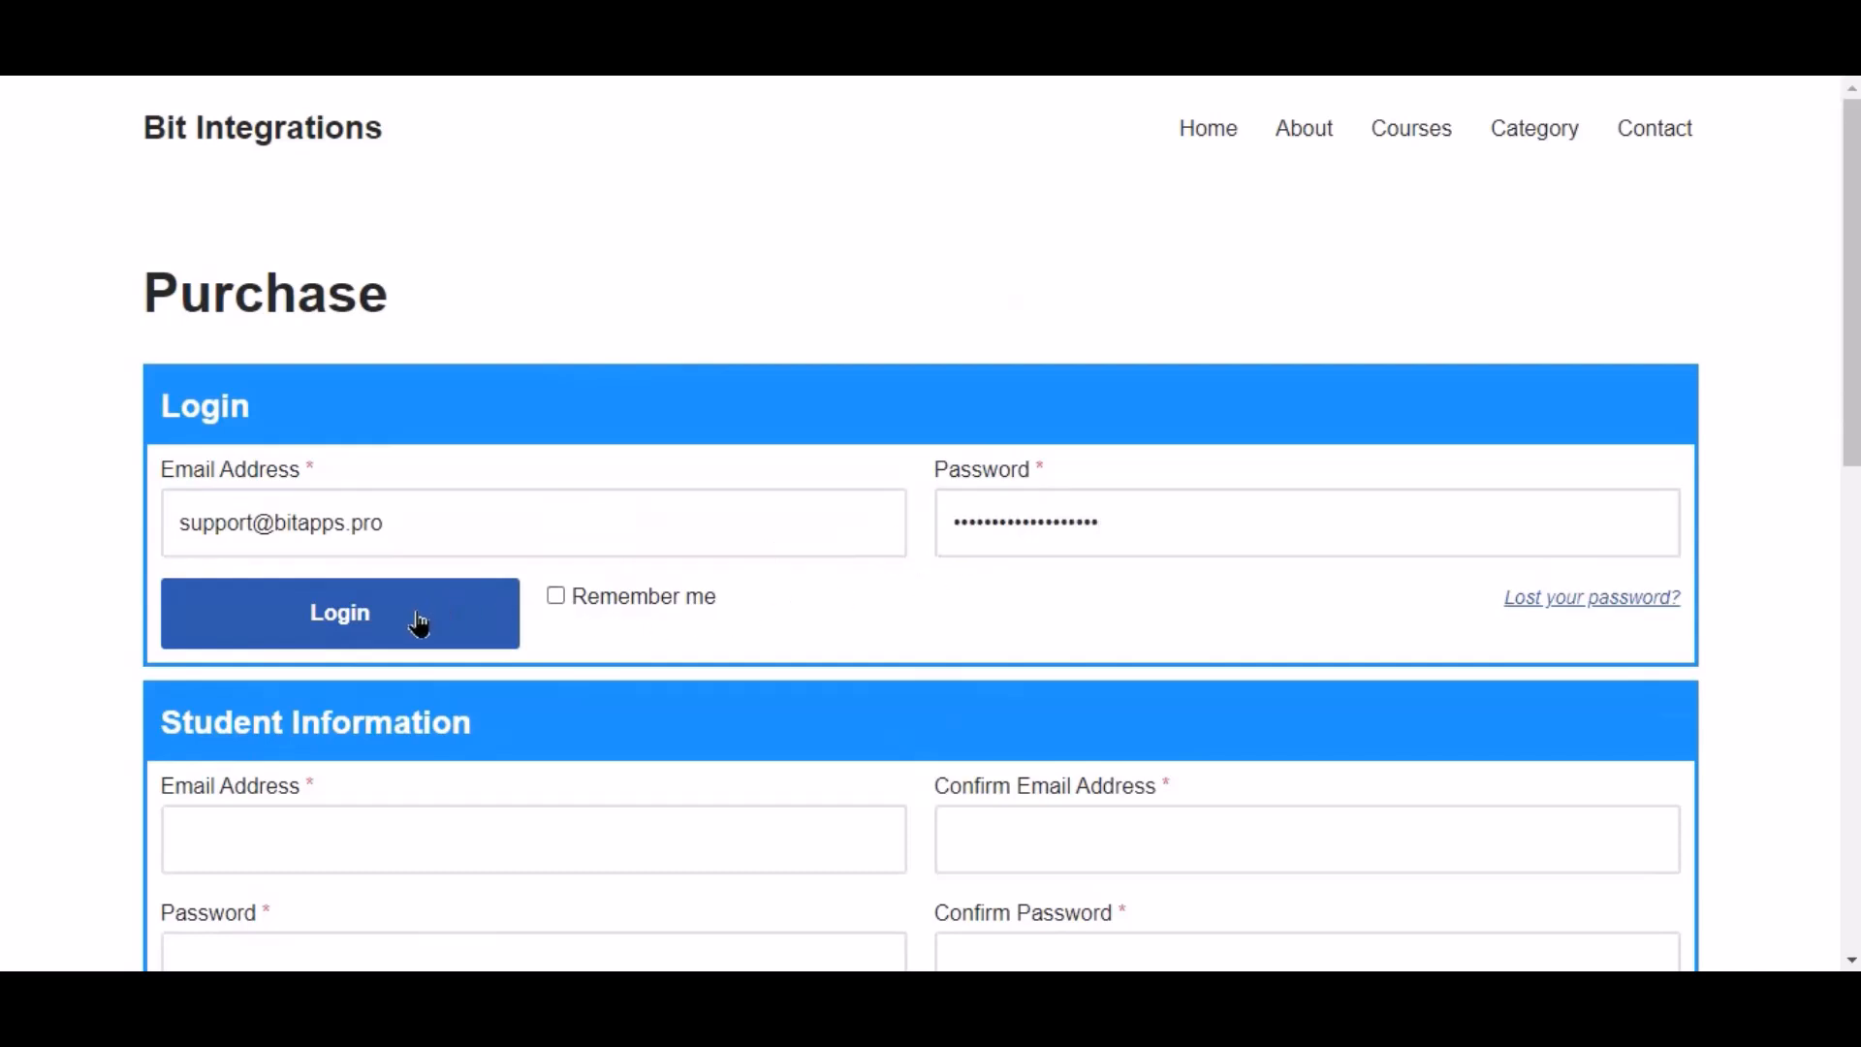
pyautogui.click(419, 624)
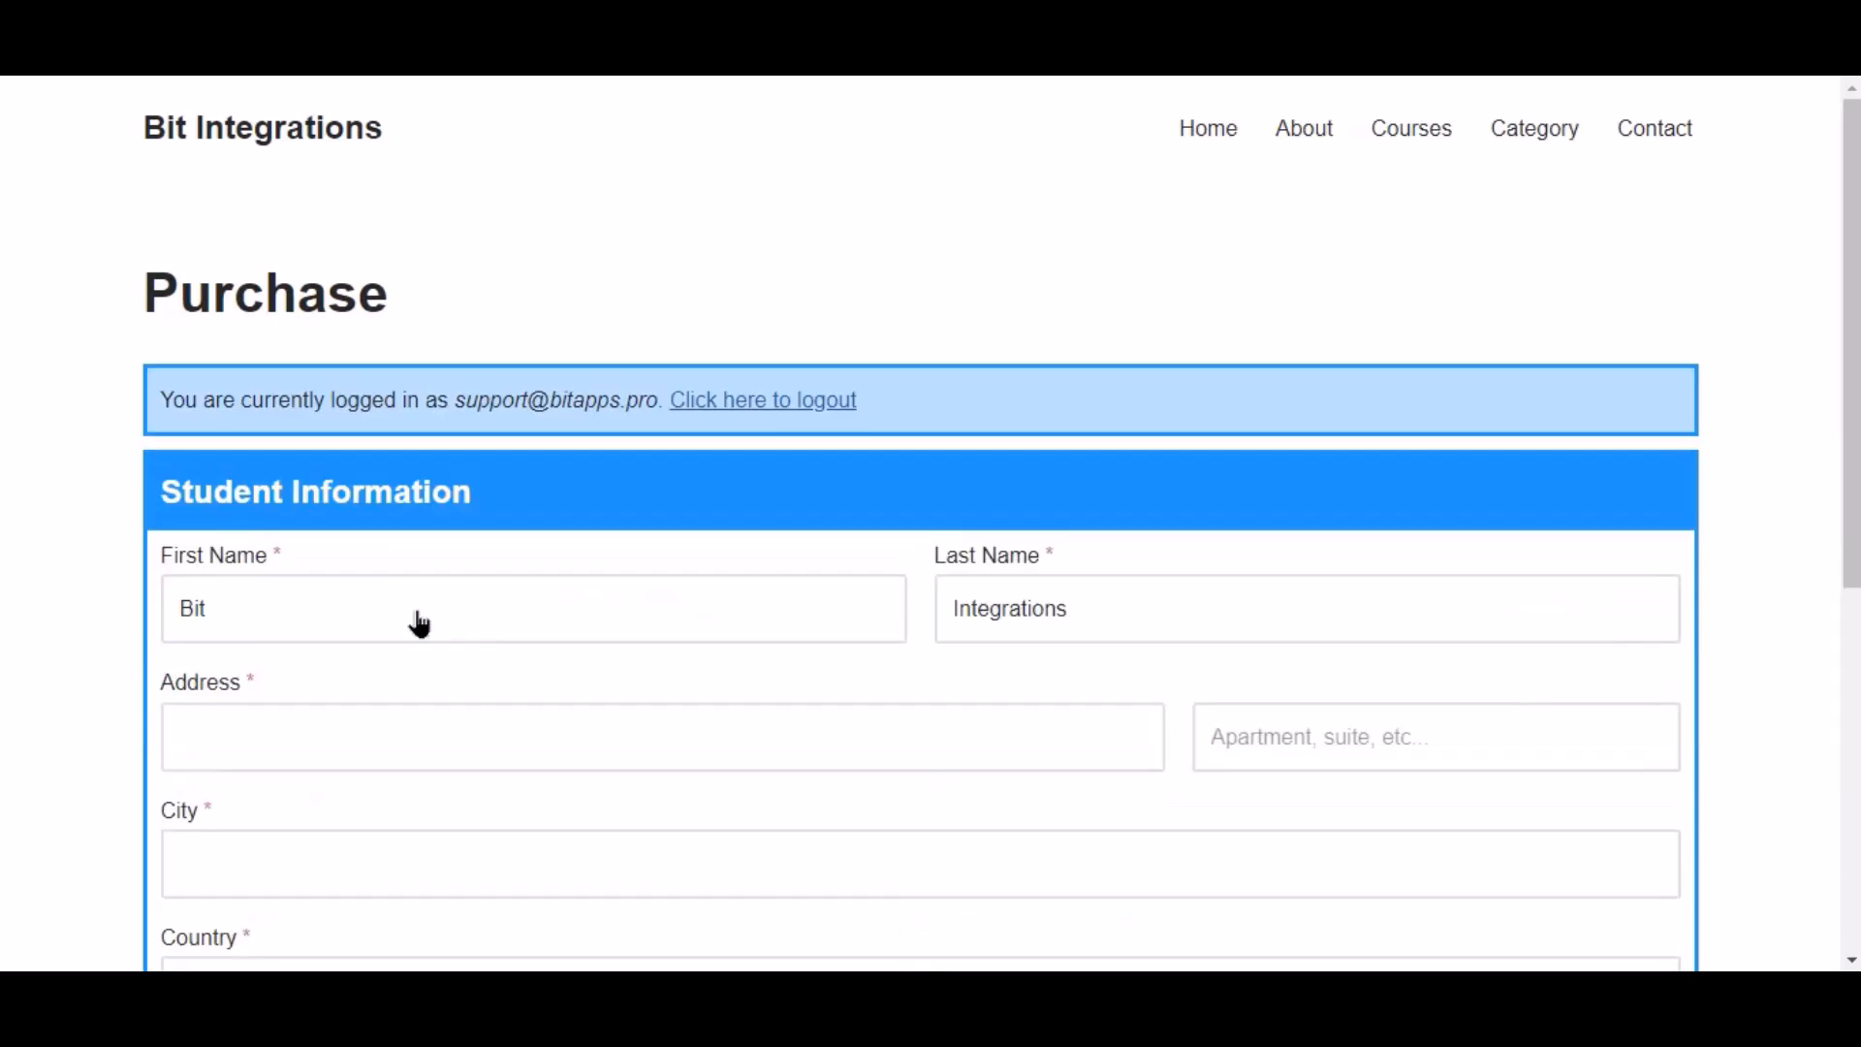
# - Fill in the student's street address and city in the Student Information form
pyautogui.click(596, 723)
pyautogui.write('baligha')
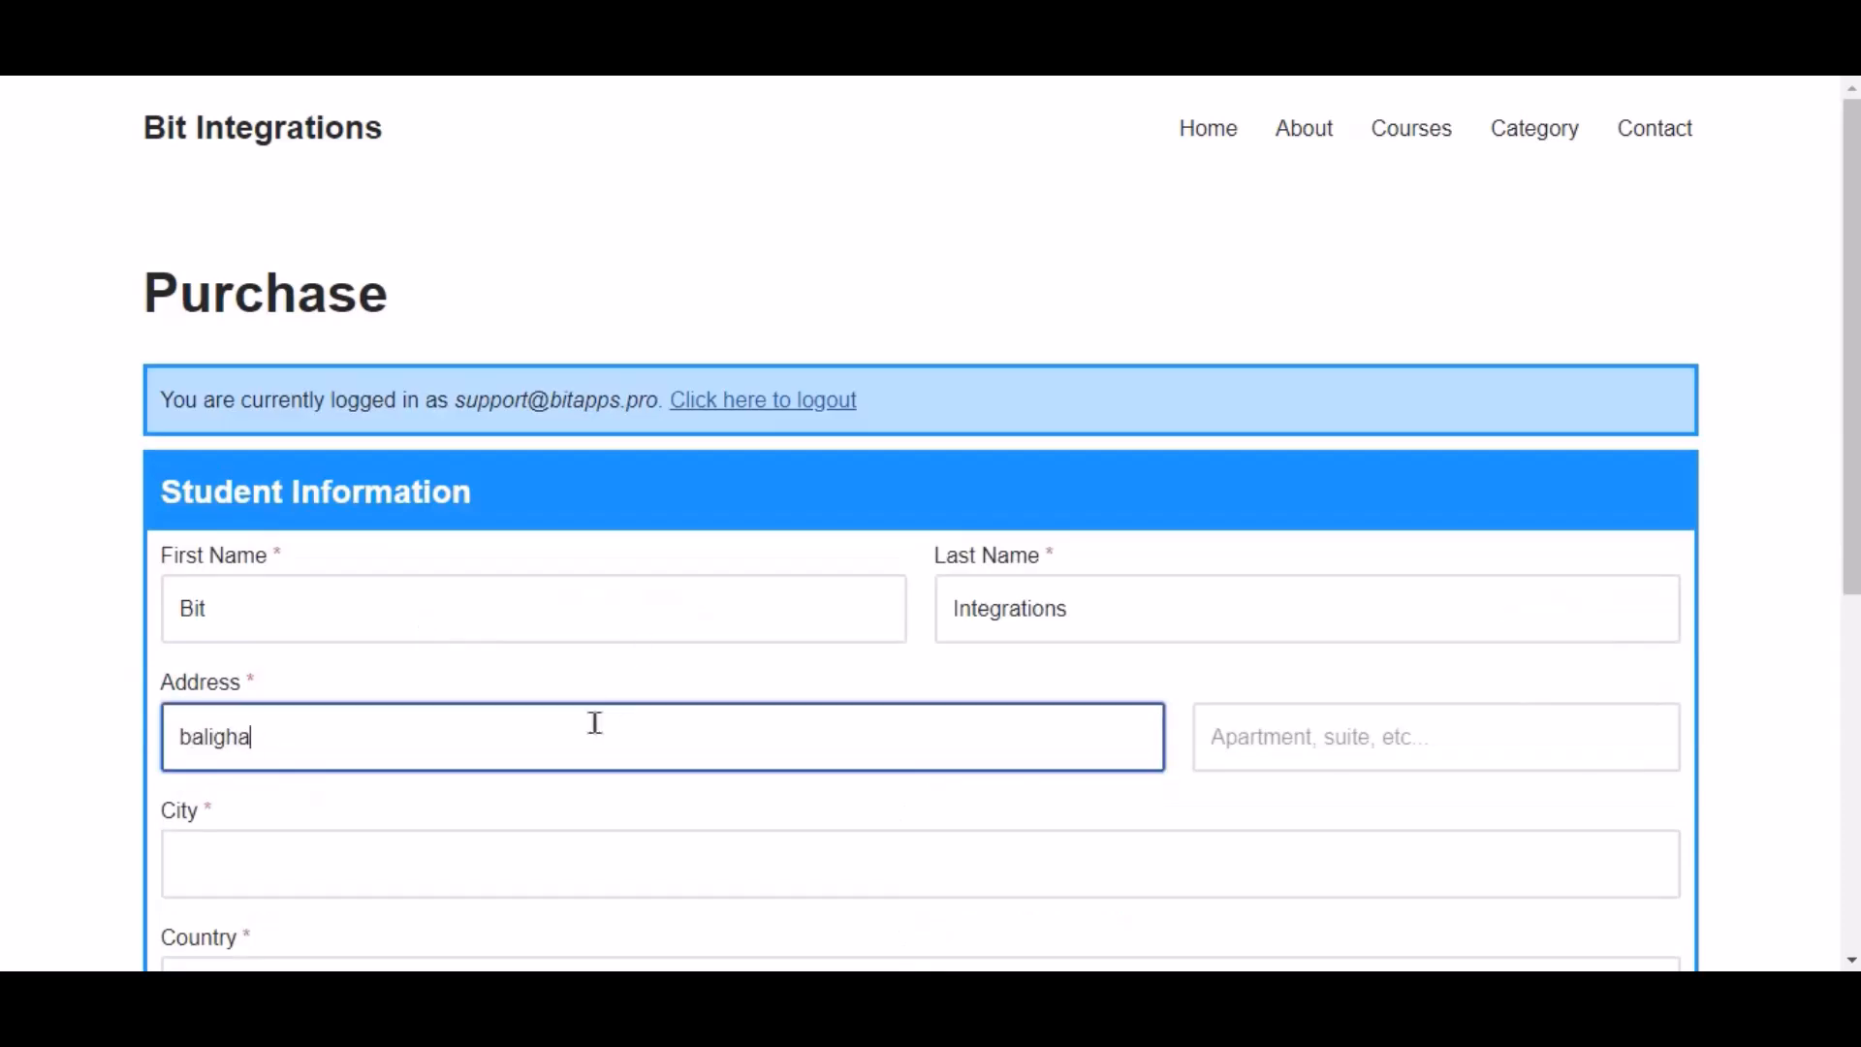
pyautogui.write('ta')
pyautogui.scroll(-4, 473, 596)
pyautogui.click(442, 518)
pyautogui.write('rajshahi')
# - Set the student's country to Bangladesh and choose the student's district as the state or region
pyautogui.click(337, 621)
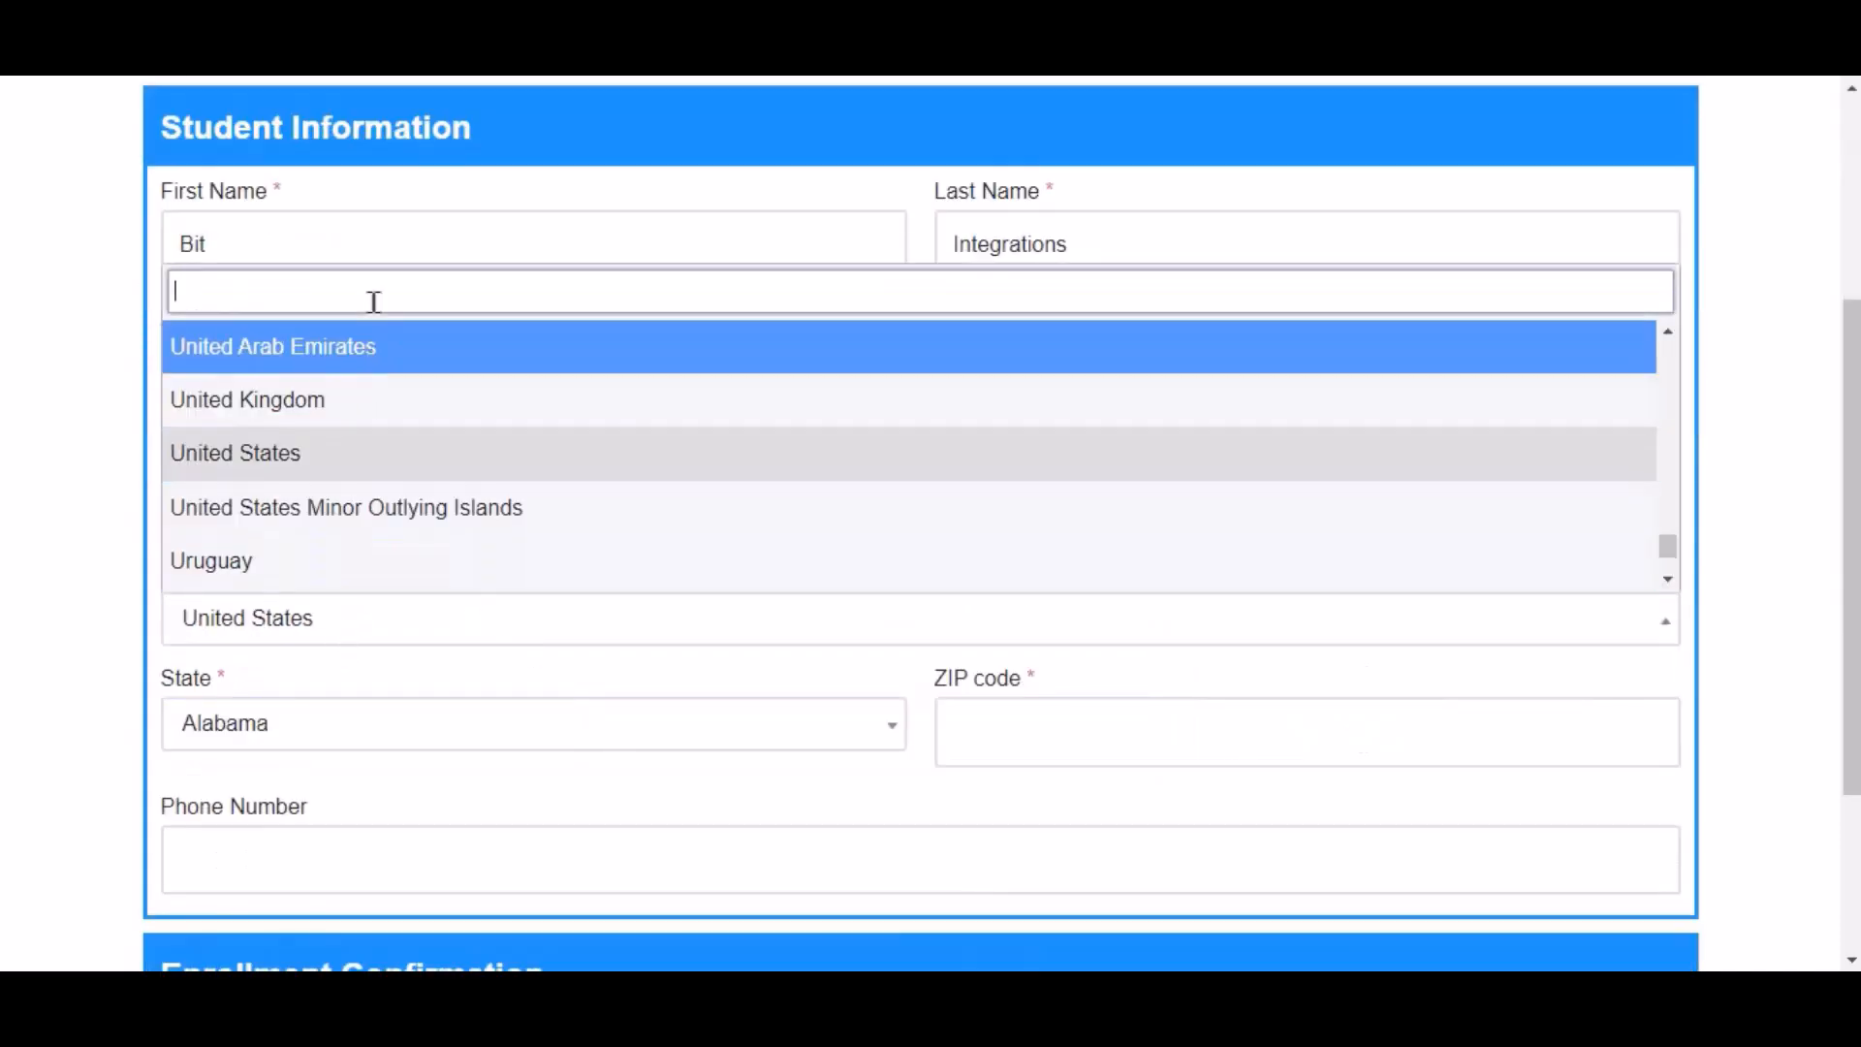
pyautogui.write('ban')
pyautogui.click(298, 494)
pyautogui.click(562, 736)
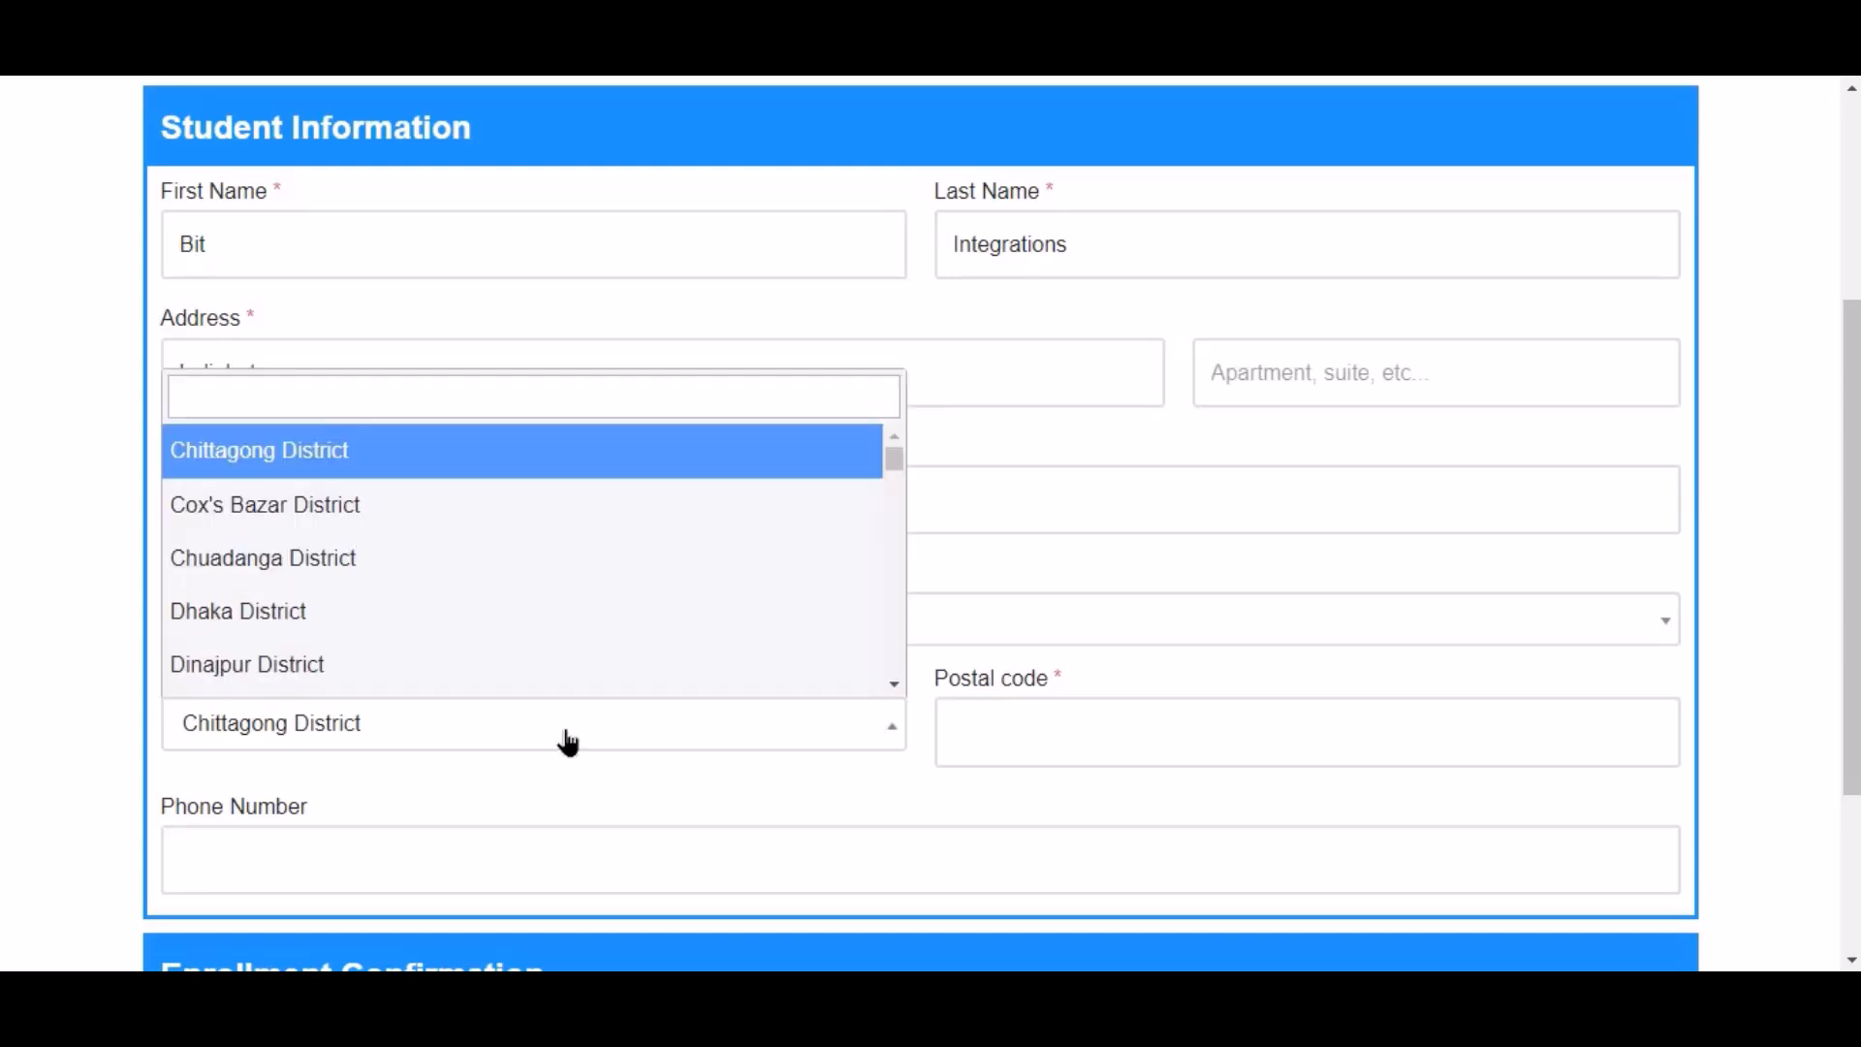
pyautogui.write('rajsh')
pyautogui.press('BackSpace')
pyautogui.write('j')
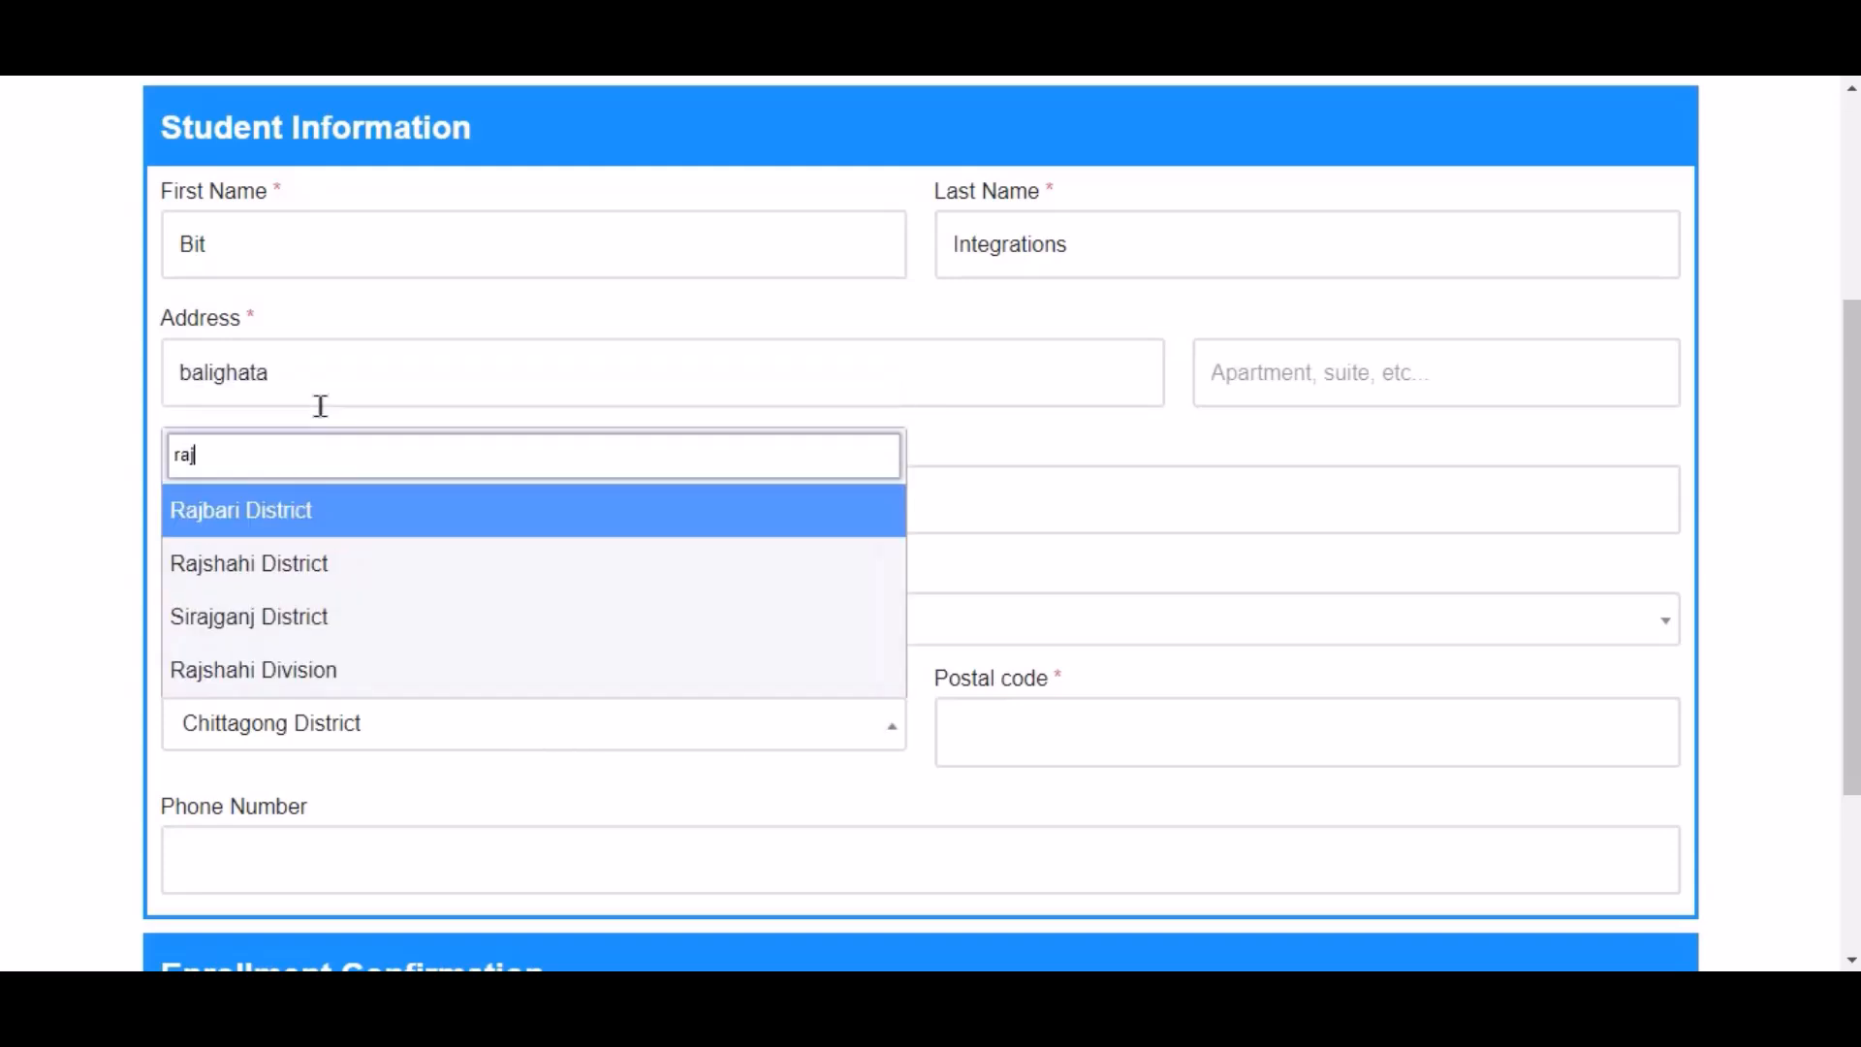
pyautogui.click(364, 562)
# - Fill in the student's postal code and phone number
pyautogui.click(1101, 755)
pyautogui.write('6355')
pyautogui.scroll(-3, 1101, 752)
pyautogui.click(865, 580)
pyautogui.write('444555666')
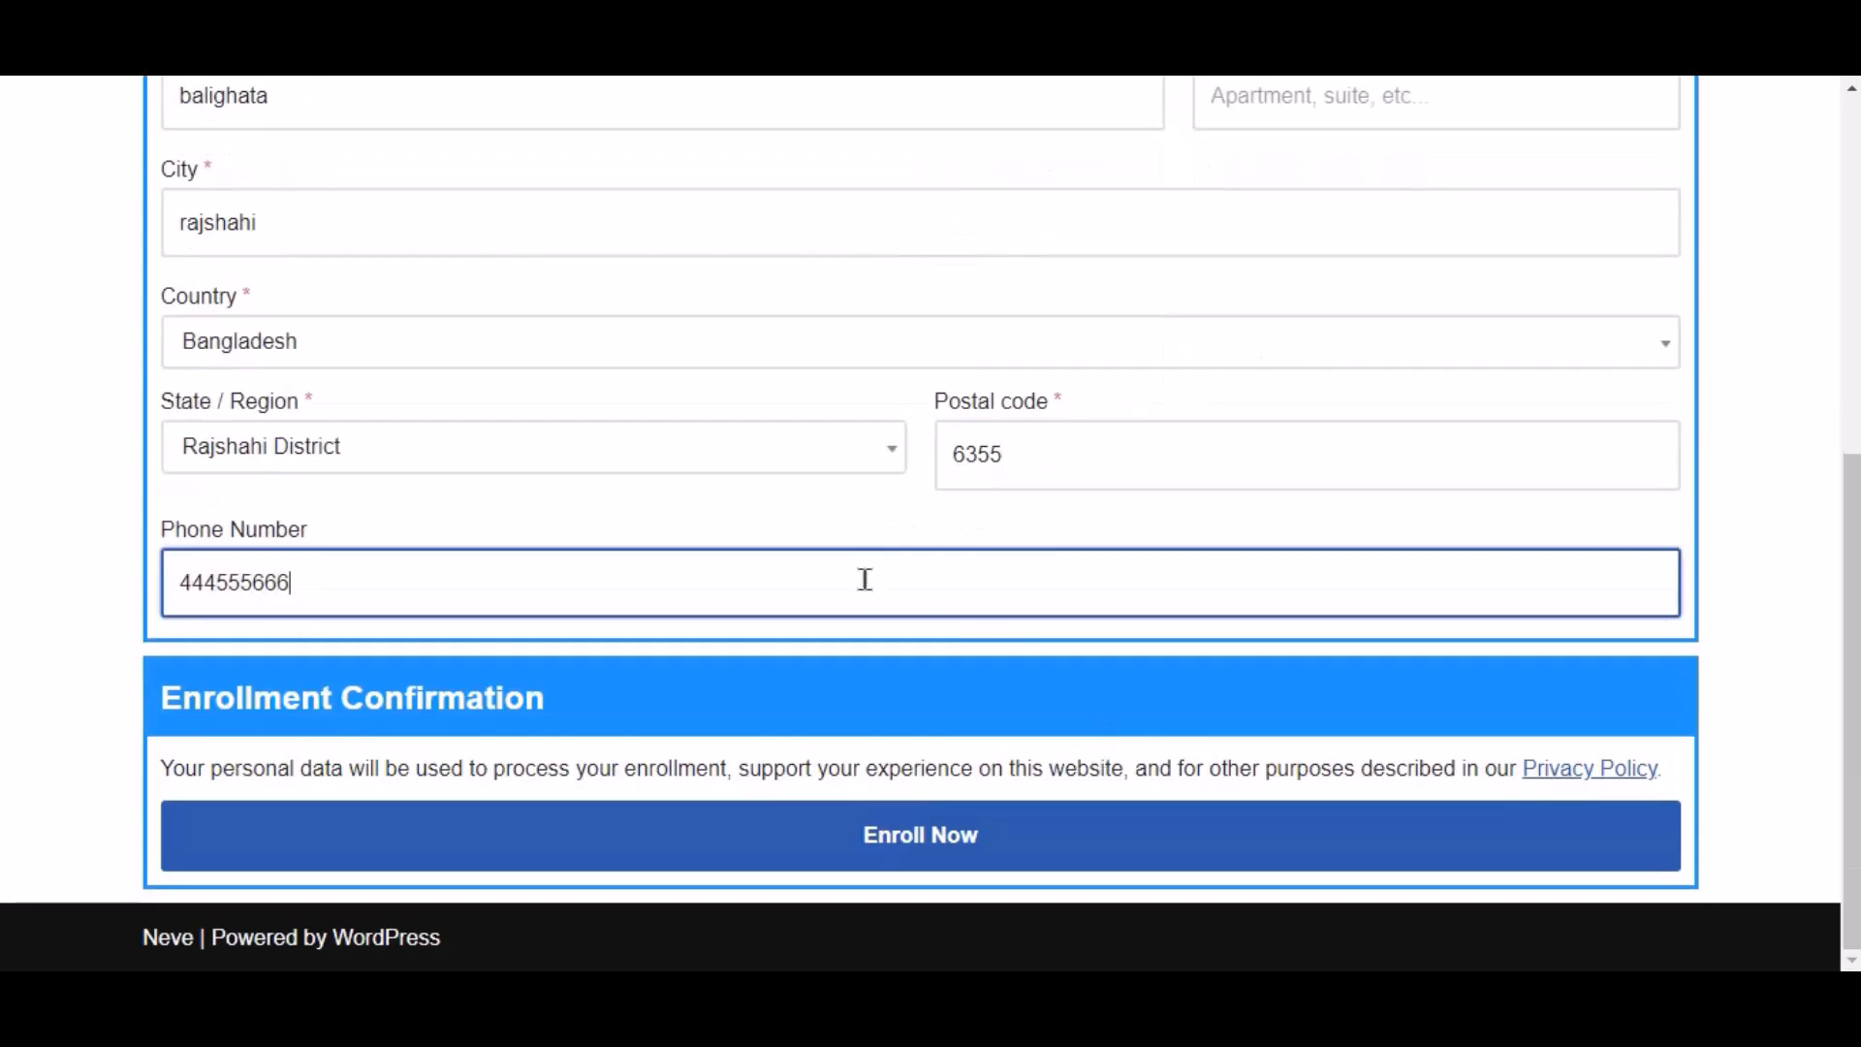
# - Submit the enrollment in the free course and look through the course page down to the Introduction lessons
pyautogui.click(986, 837)
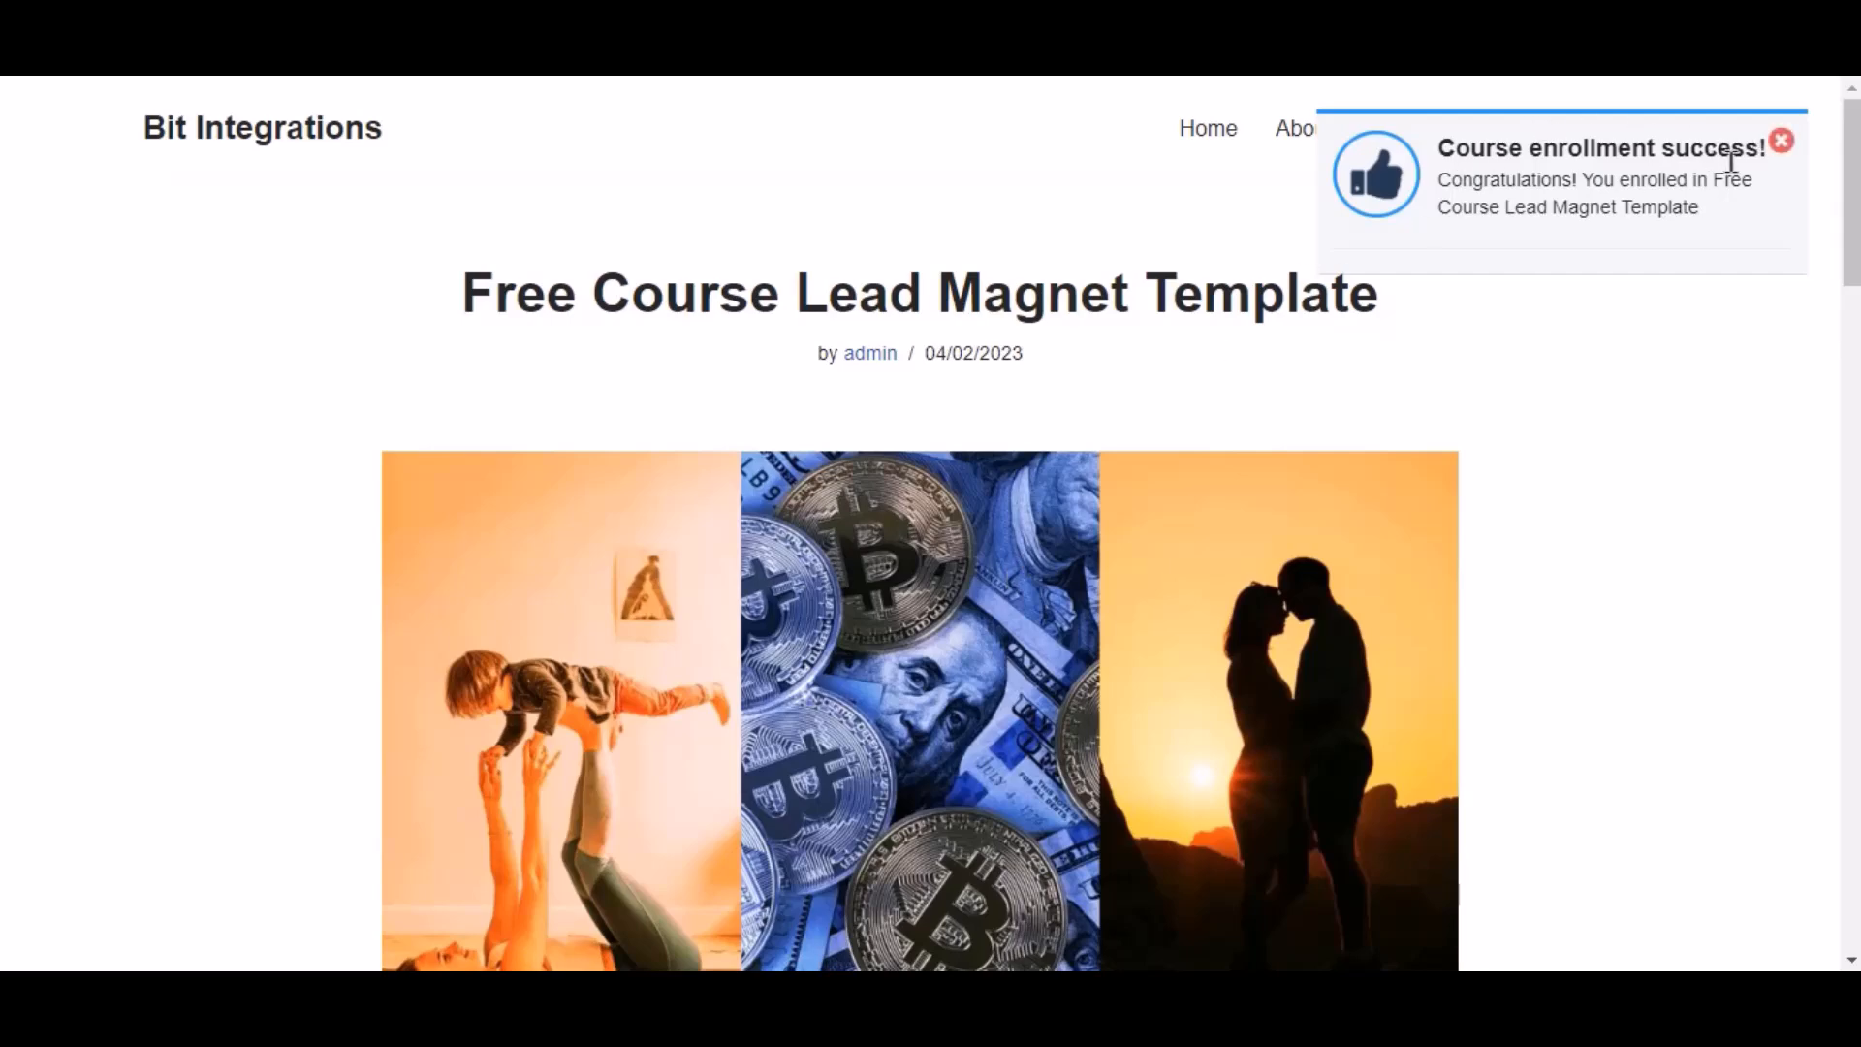
pyautogui.scroll(-10, 1431, 375)
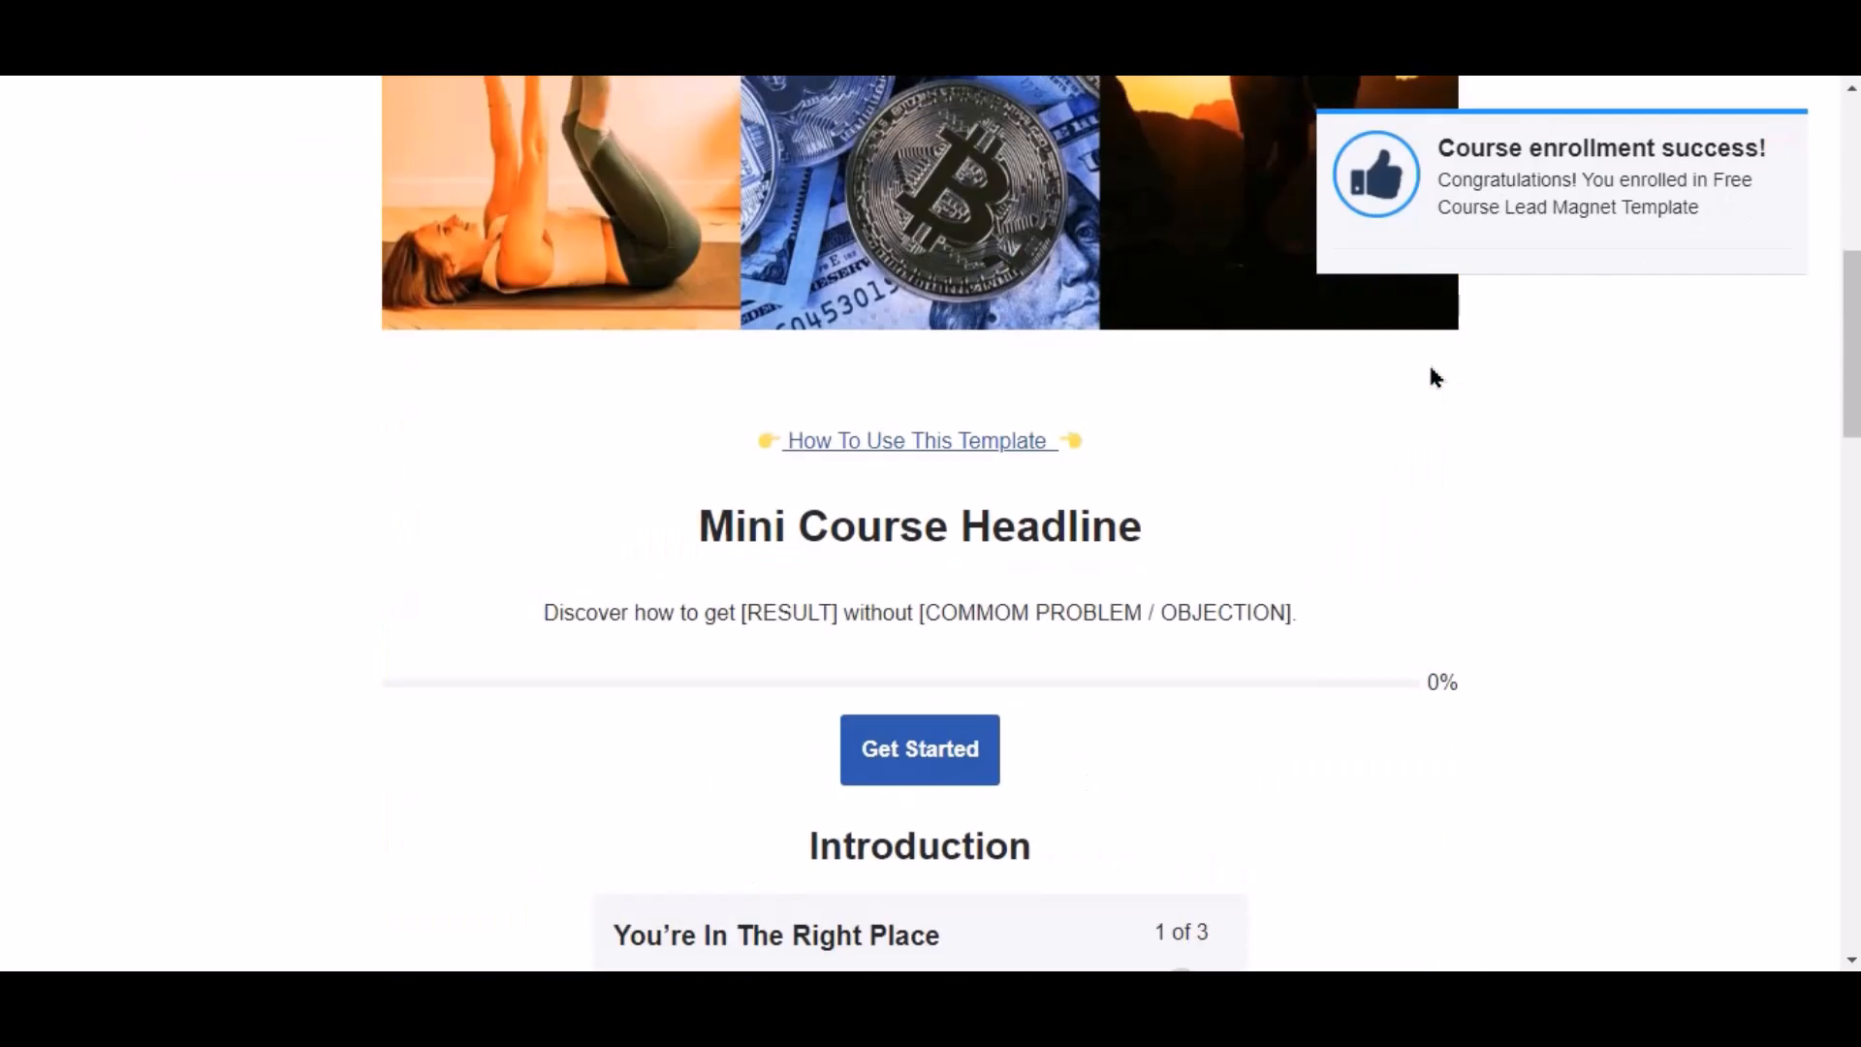
pyautogui.scroll(-2, 1434, 376)
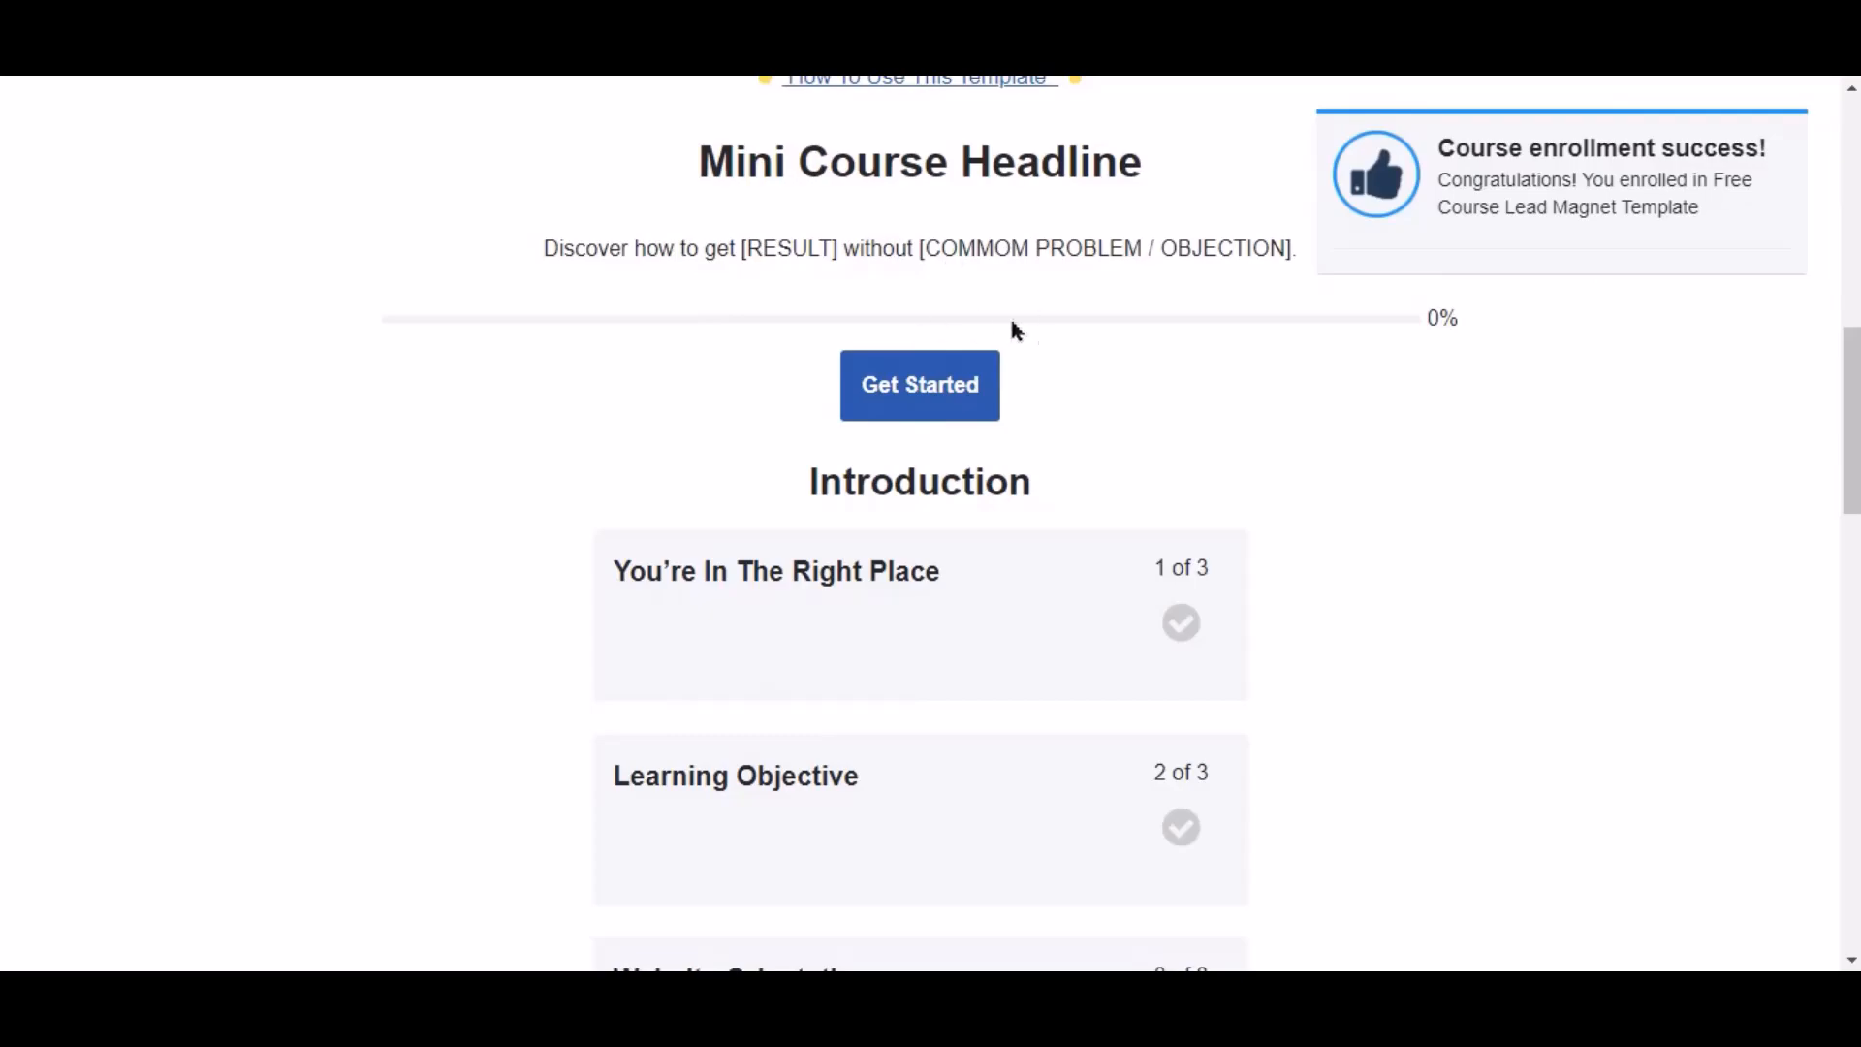